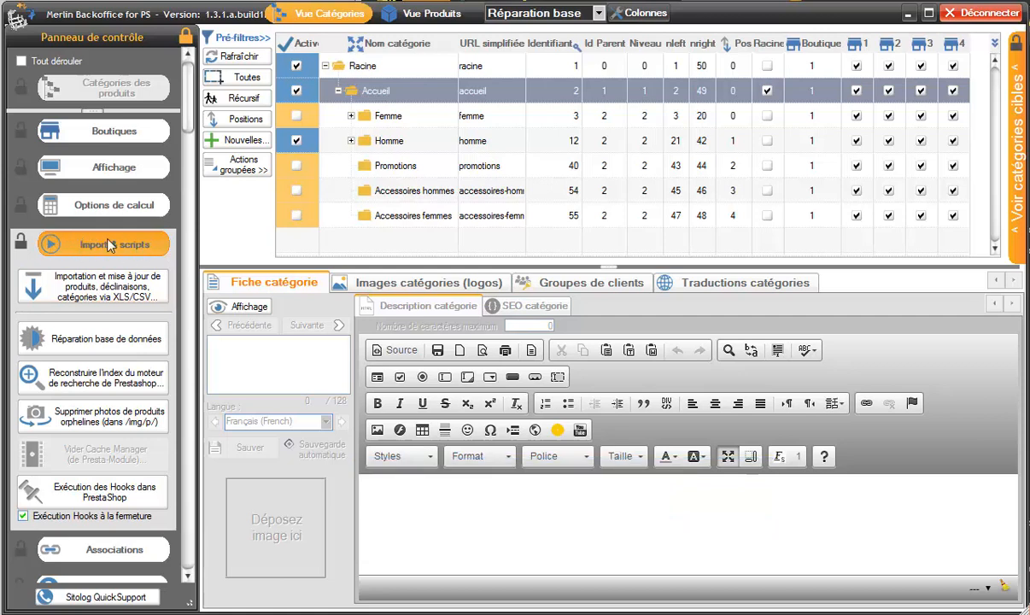
Step: Open the database repair tool, review its category and product repair options, and close it without repairing
click(94, 346)
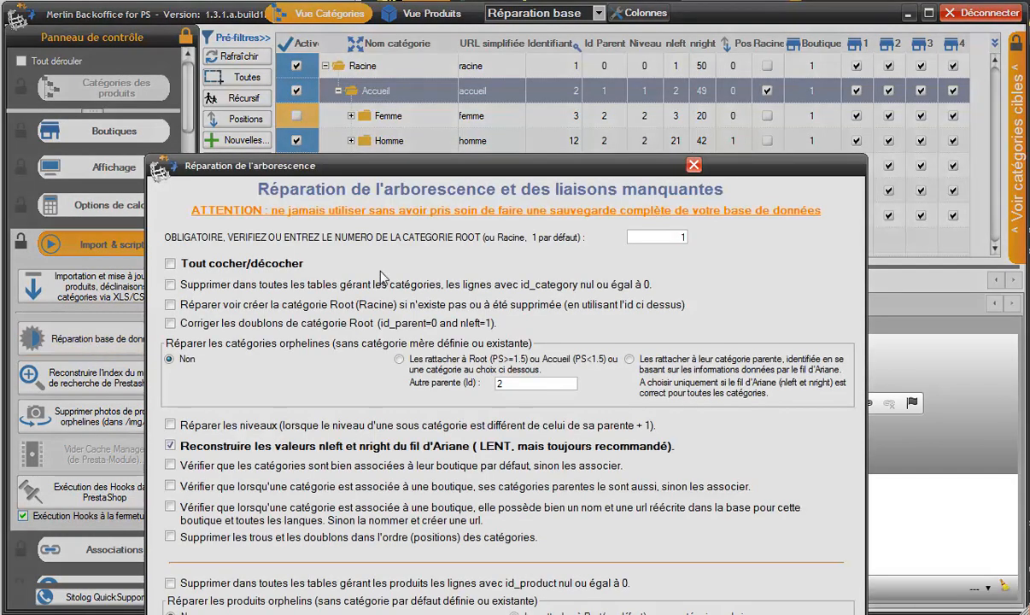
drag(499, 154, 544, 10)
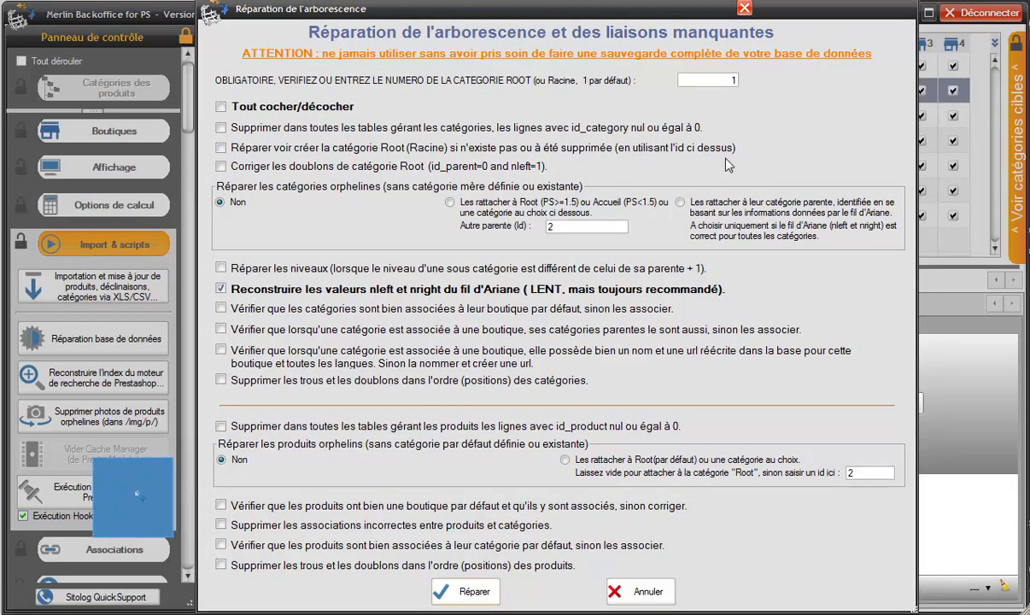
click(743, 9)
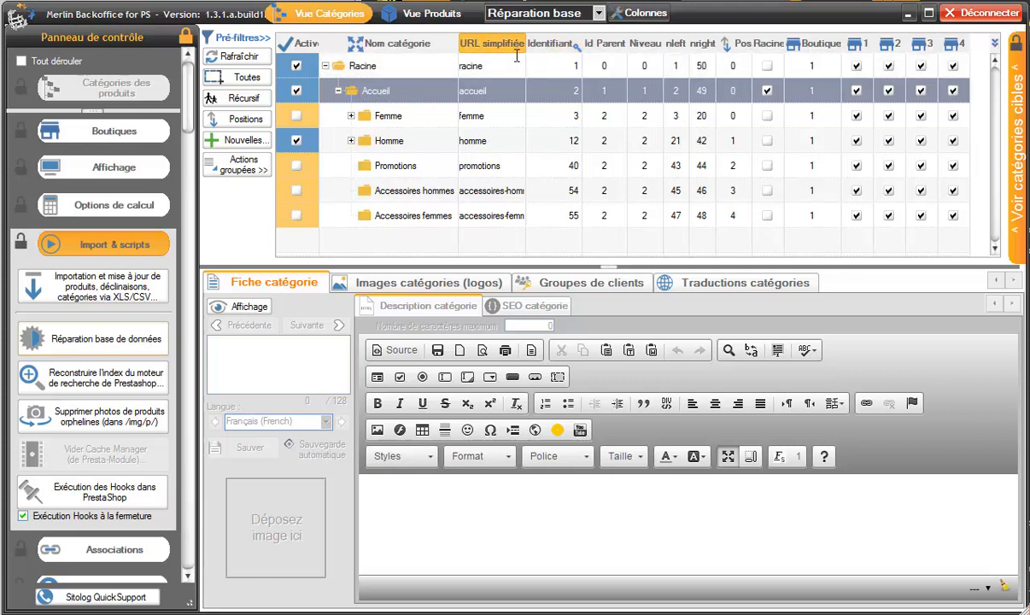
Step: Review the category and product columns in the "Réparation base" table configuration and validate it
click(647, 15)
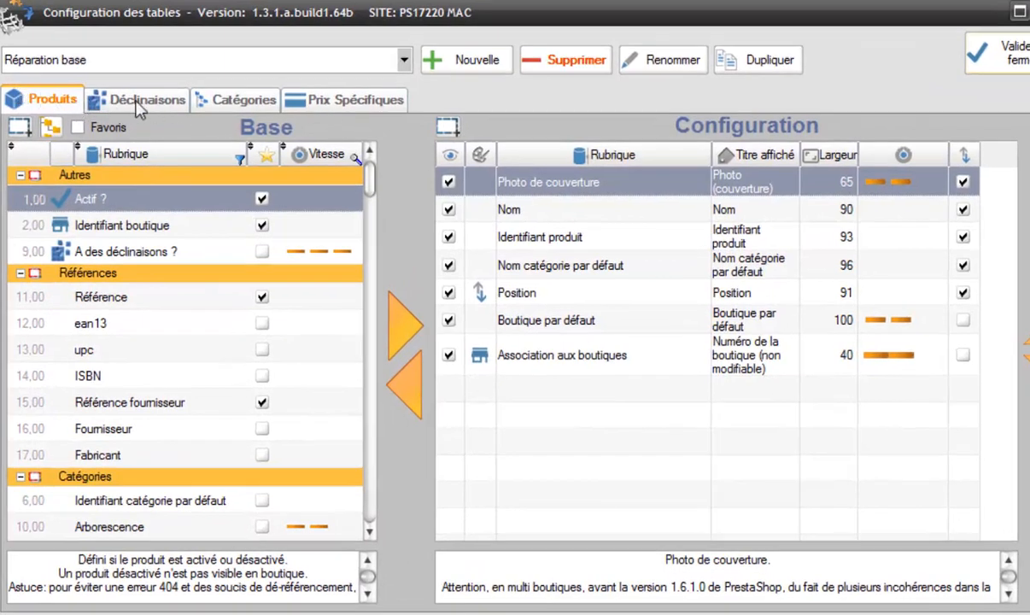
click(237, 101)
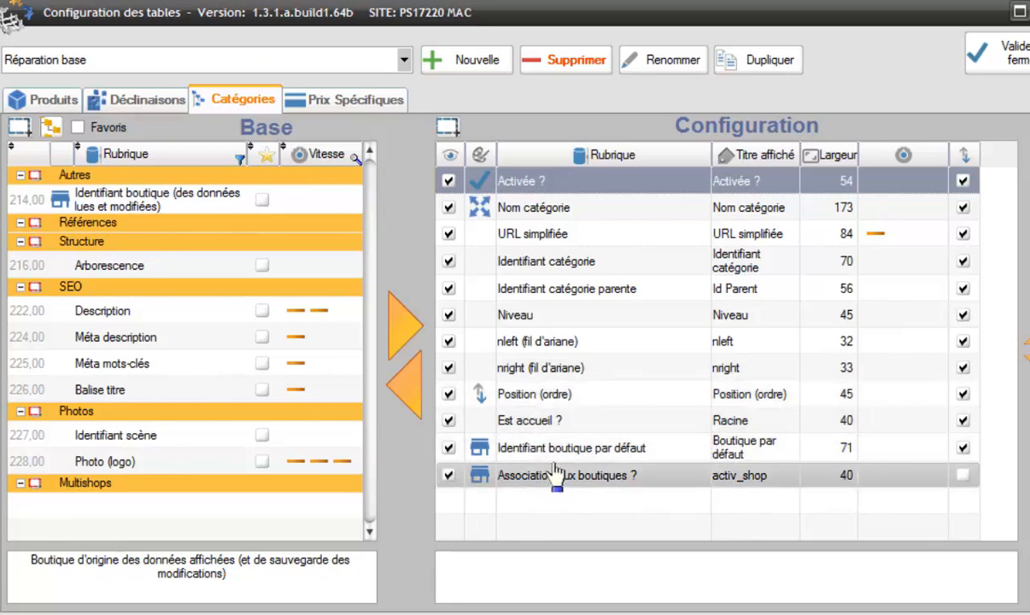
click(49, 98)
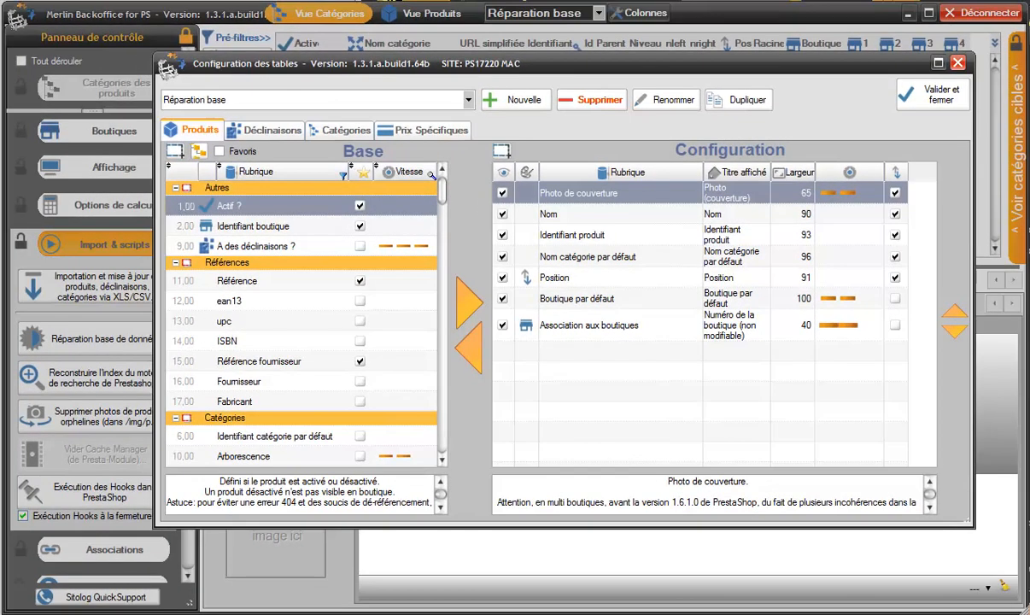
click(939, 94)
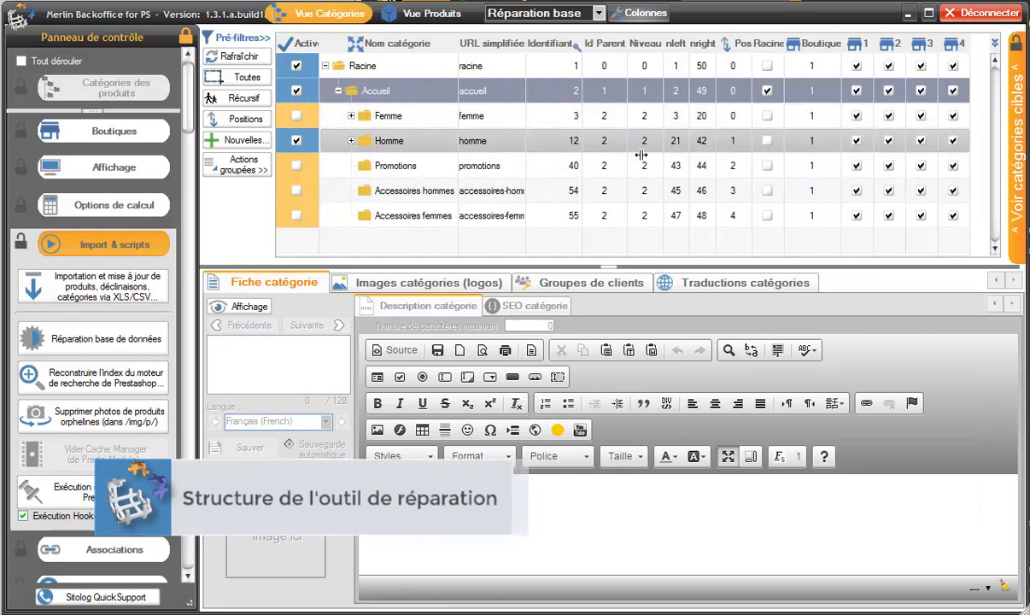
Step: Open the database repair tool and enable the null id_category cleanup, duplicate Root correction and default-shop association check for categories
click(111, 333)
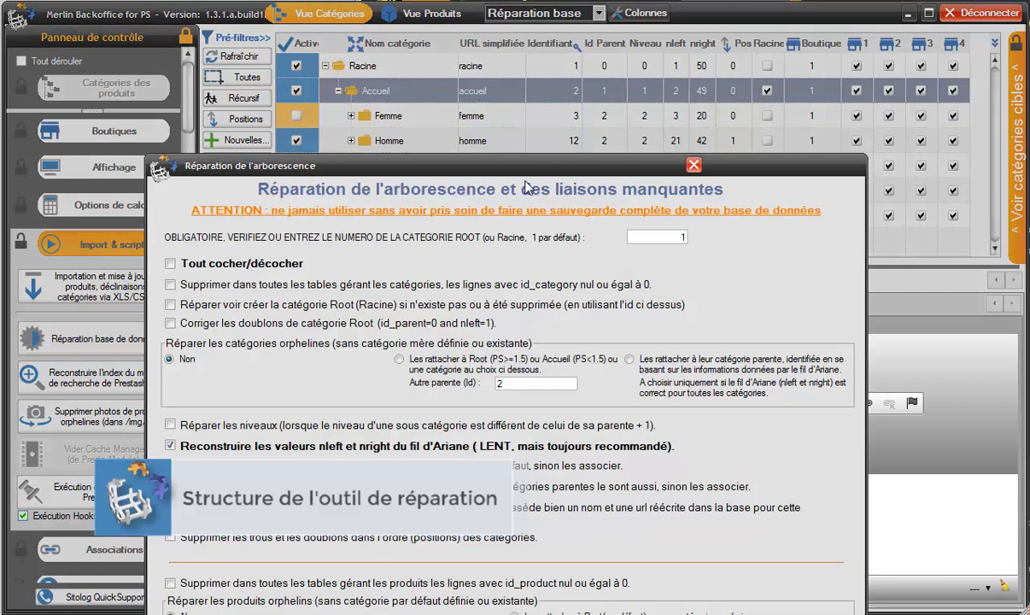
drag(532, 168, 585, 17)
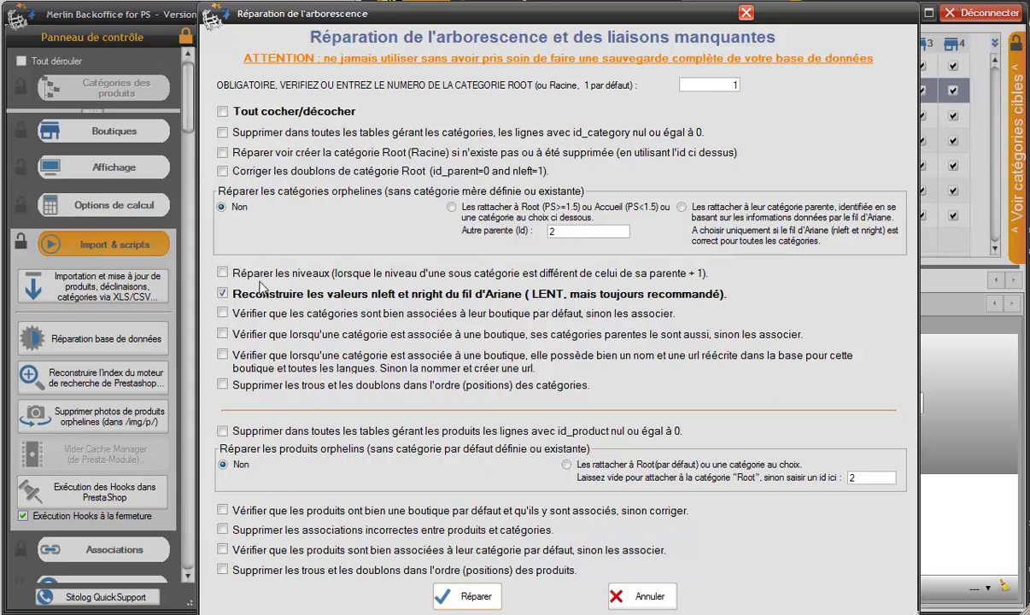
click(224, 134)
click(223, 173)
click(223, 314)
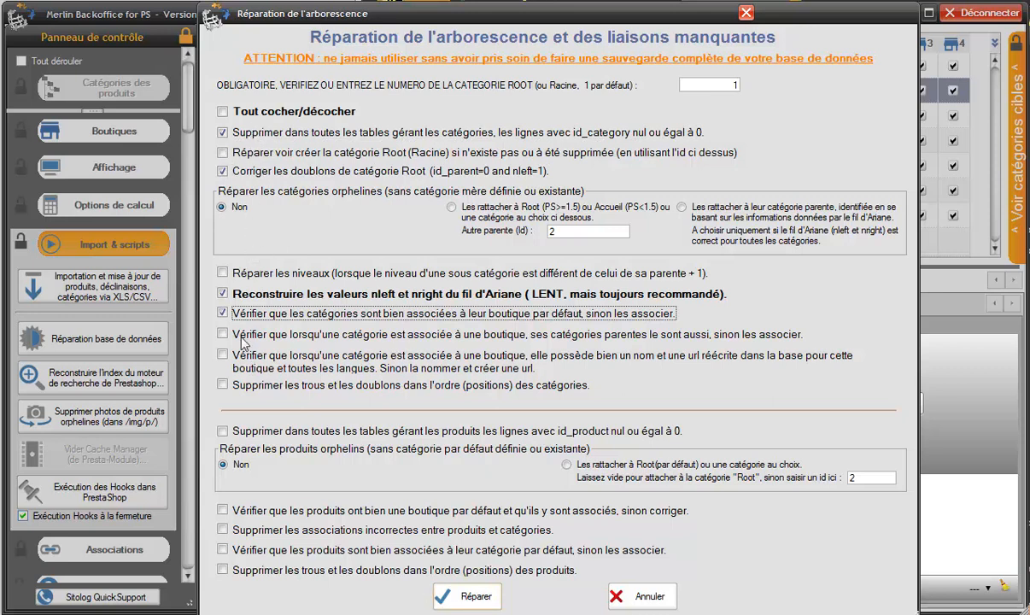
Step: Select all repair options at once and clear them all again
click(223, 112)
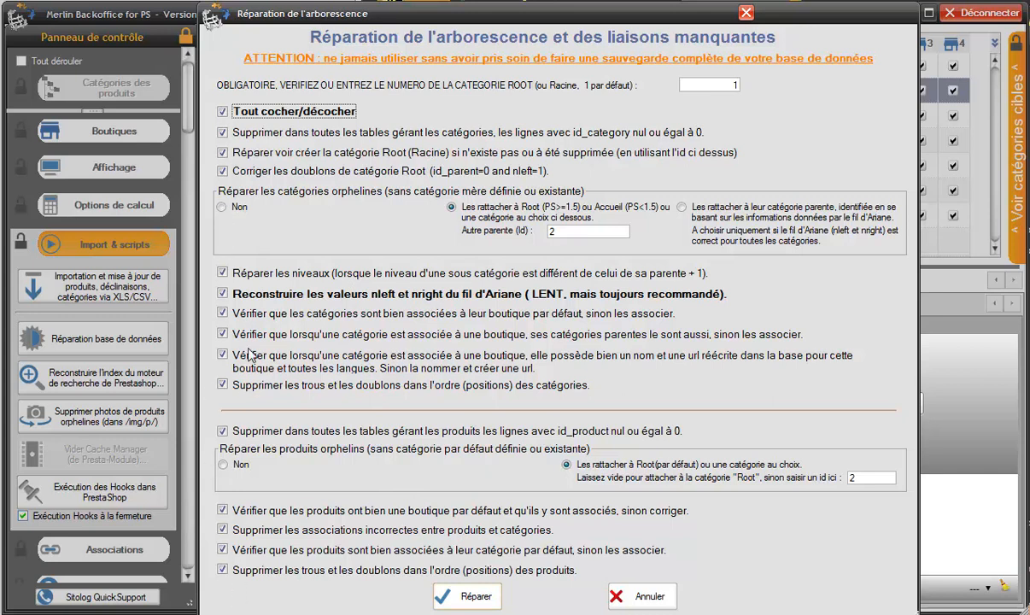
click(222, 112)
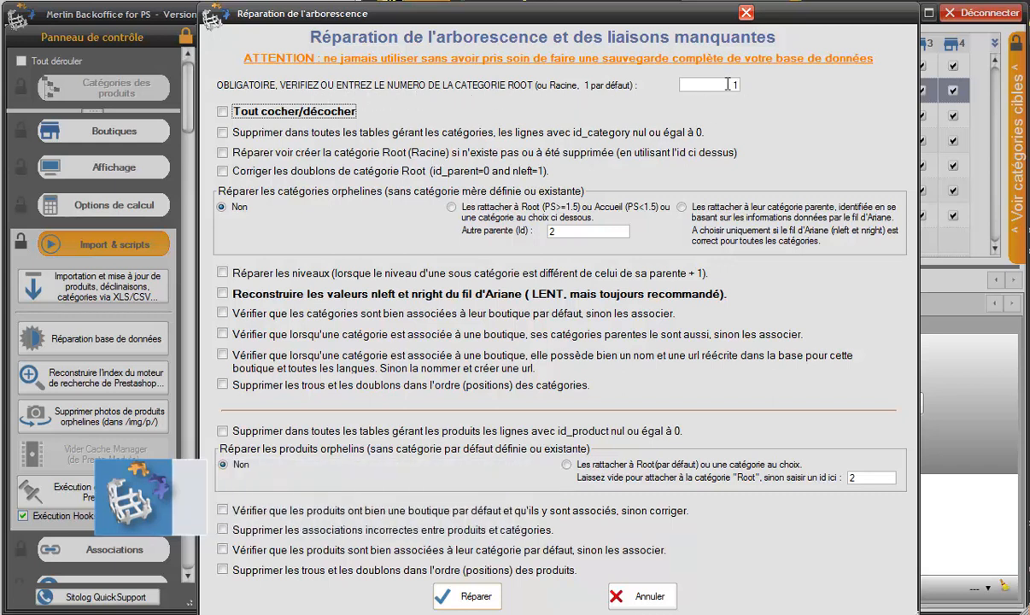
drag(616, 13, 650, 374)
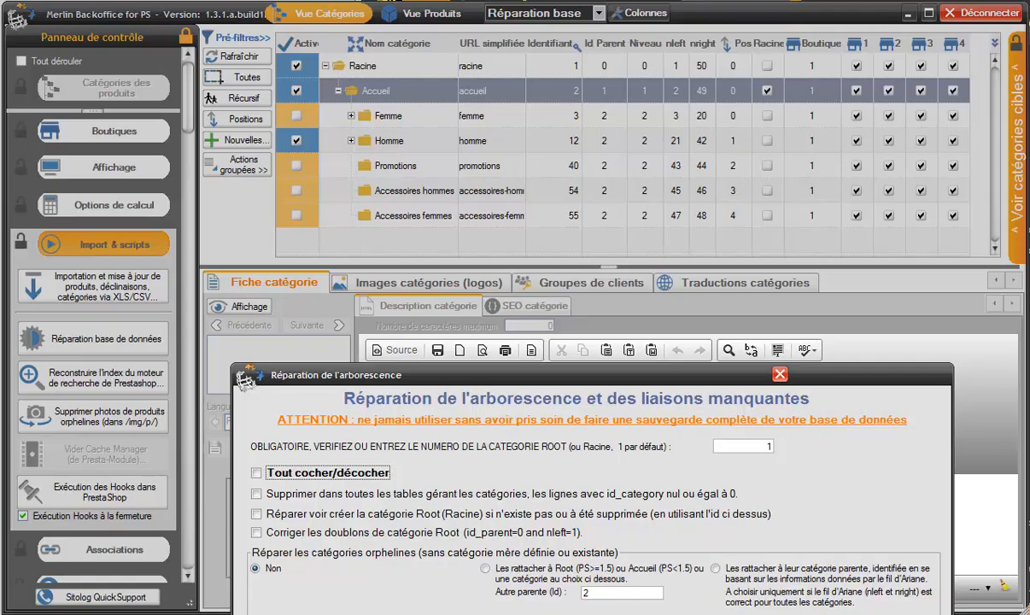
drag(736, 372, 693, 0)
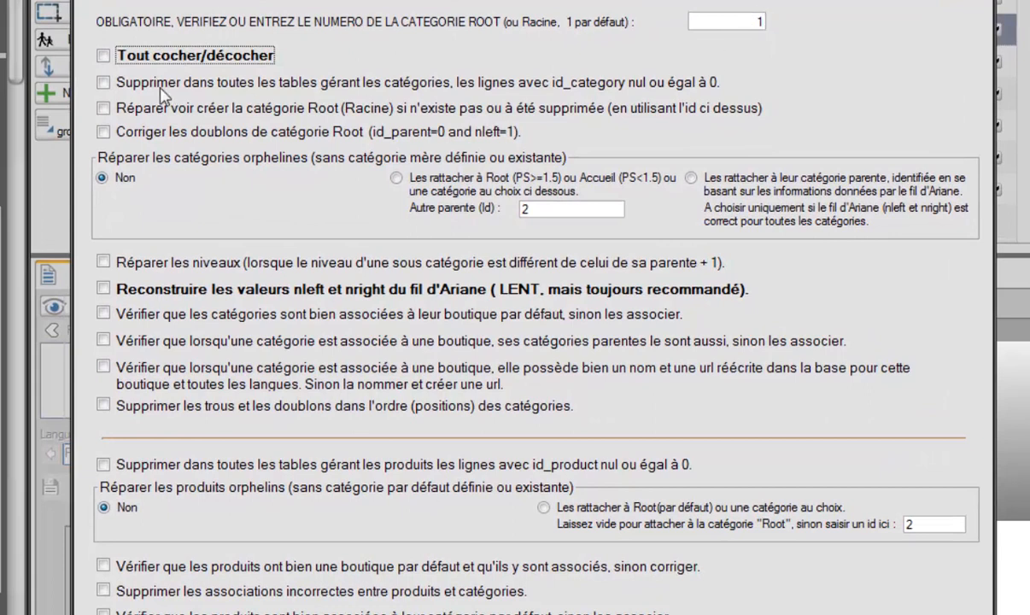
Step: Enable the null or zero id_category cleanup, the Root category repair with root ID 1, and the duplicate Root correction
click(103, 83)
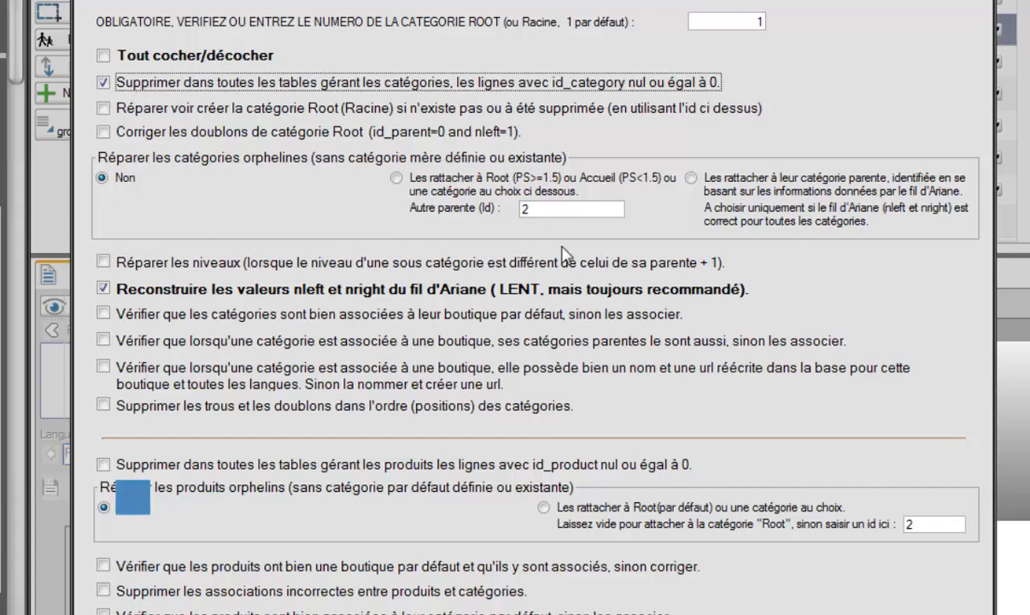
click(103, 108)
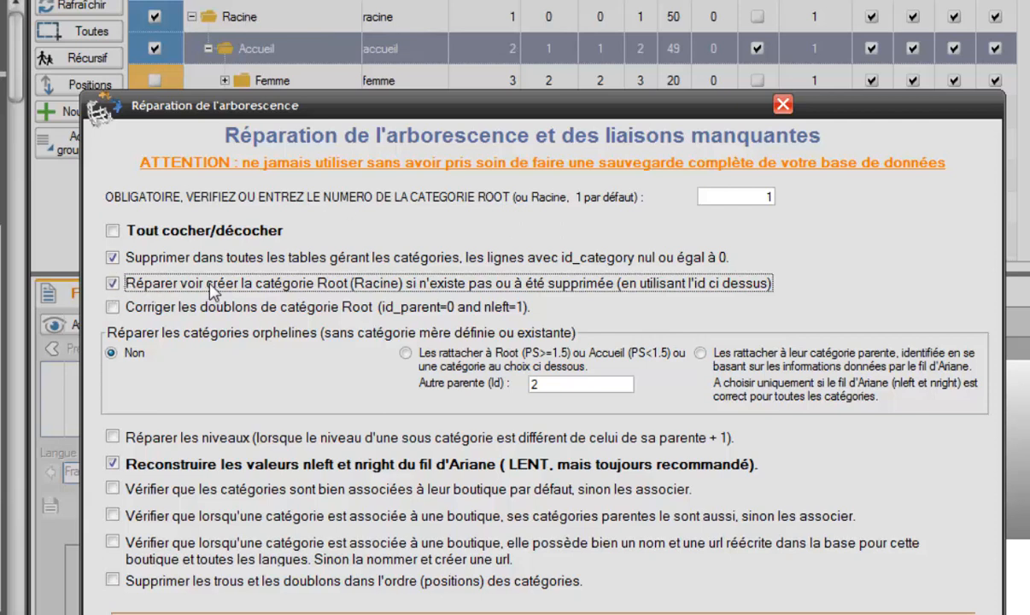
click(734, 196)
key(BackSpace)
text(1)
click(112, 307)
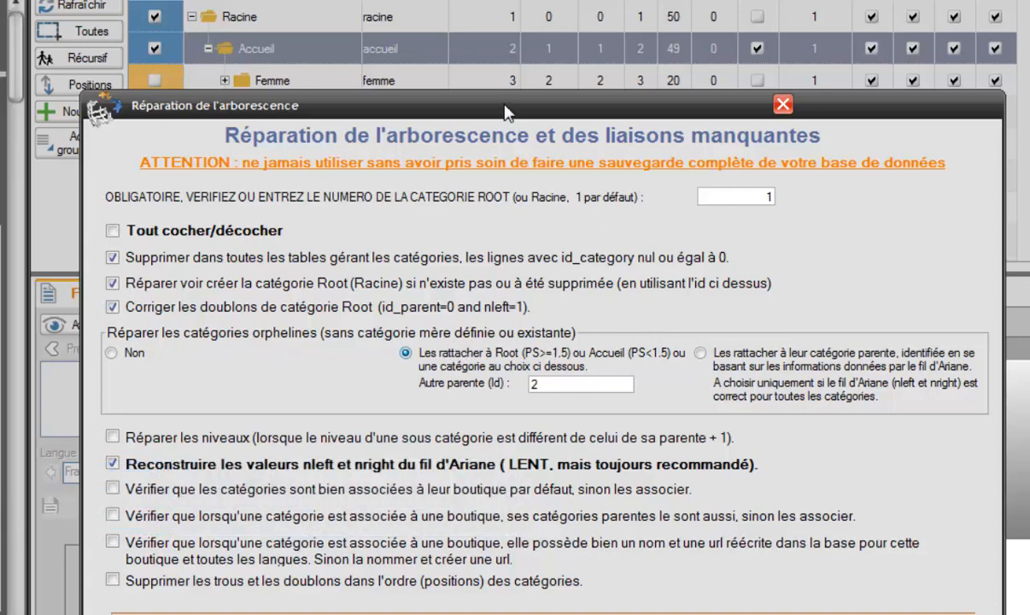
Step: Try each orphan-category repair mode and settle on attaching them to Root or Accueil, with parent ID 2
drag(504, 114, 511, 206)
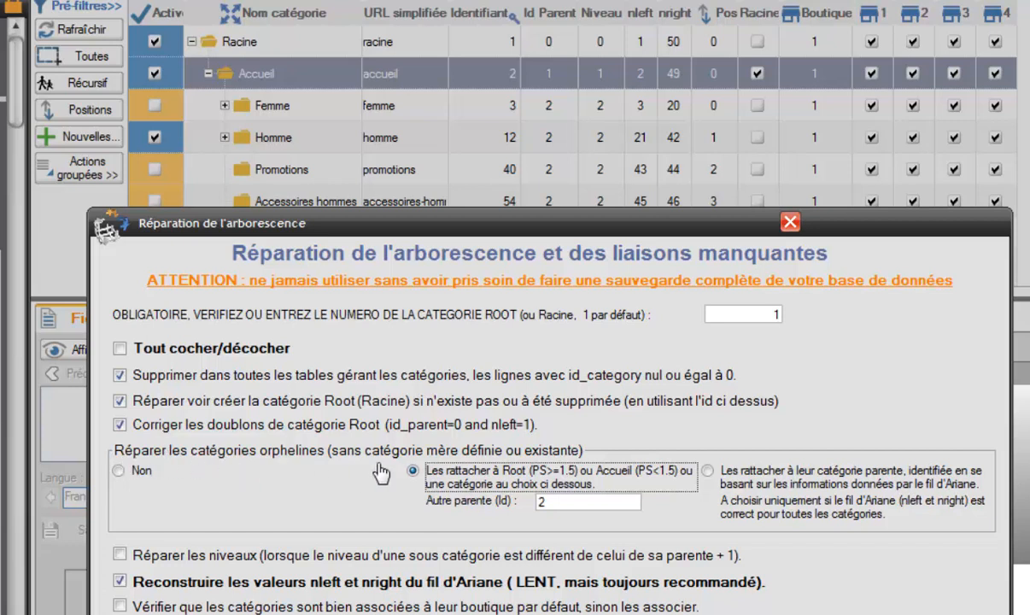
click(119, 470)
click(119, 470)
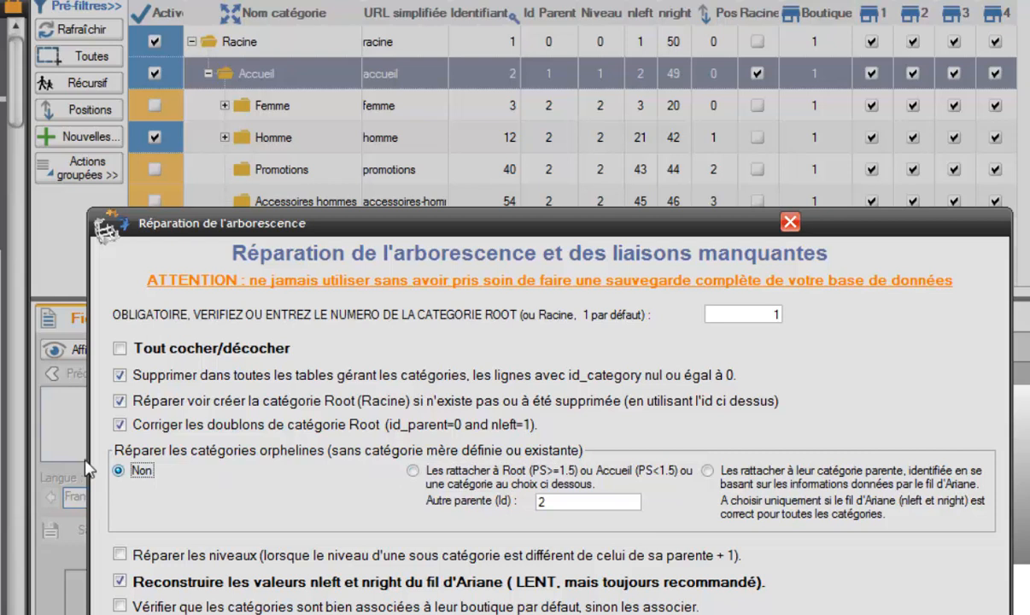
click(413, 470)
click(707, 471)
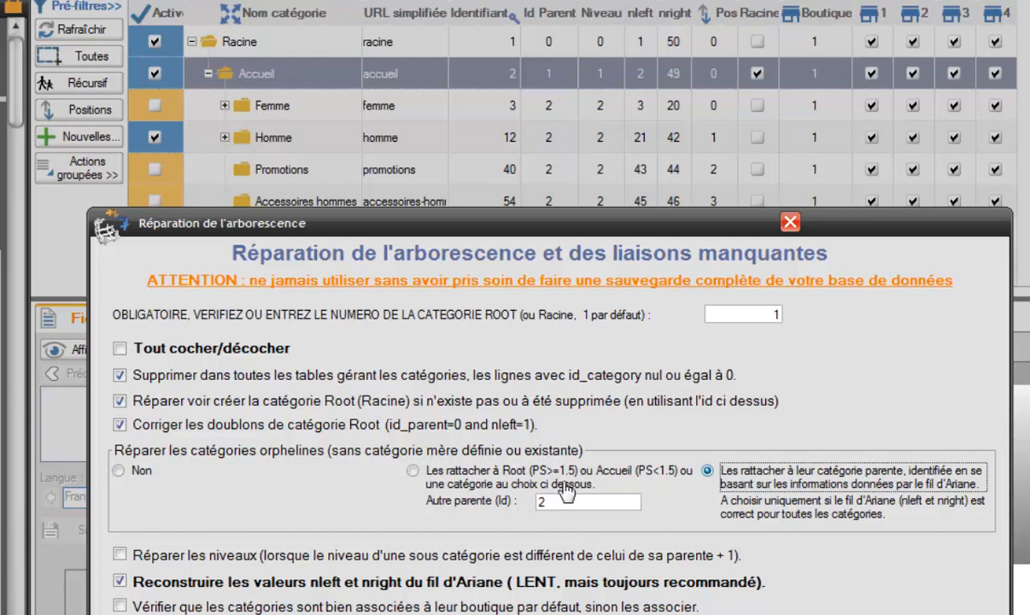
click(413, 472)
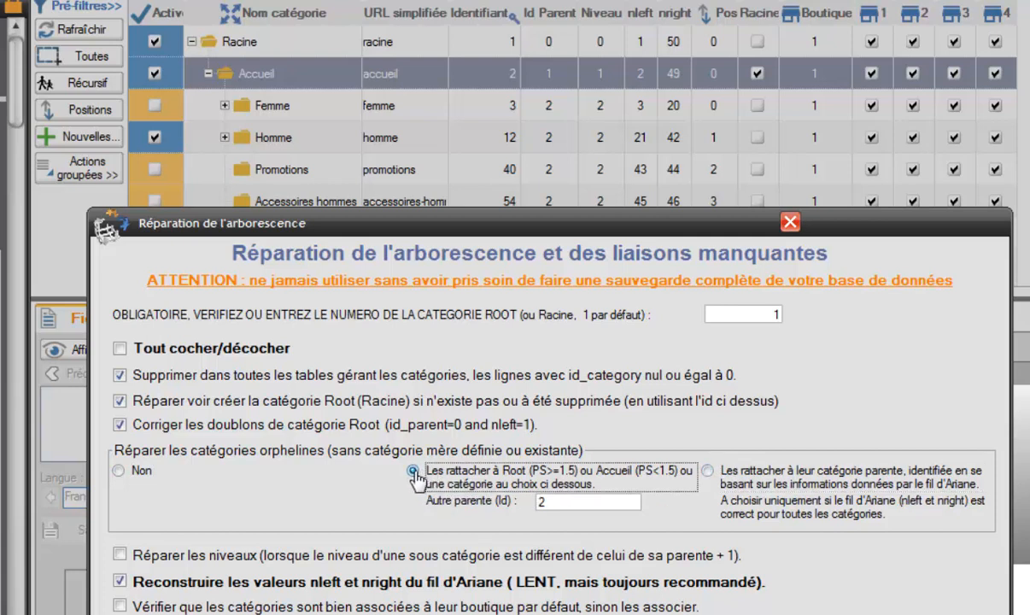
double_click(560, 499)
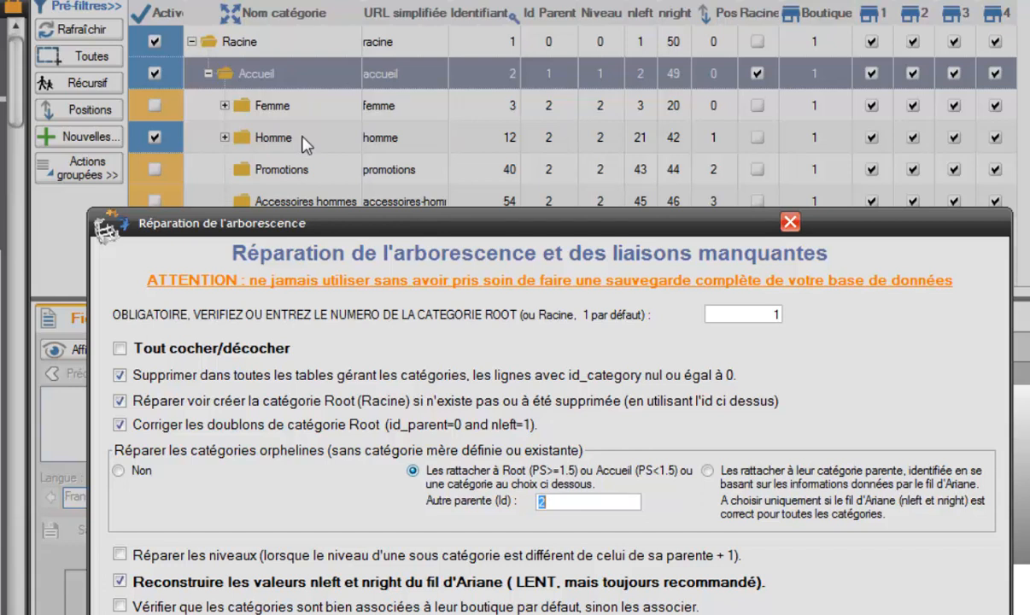
click(706, 470)
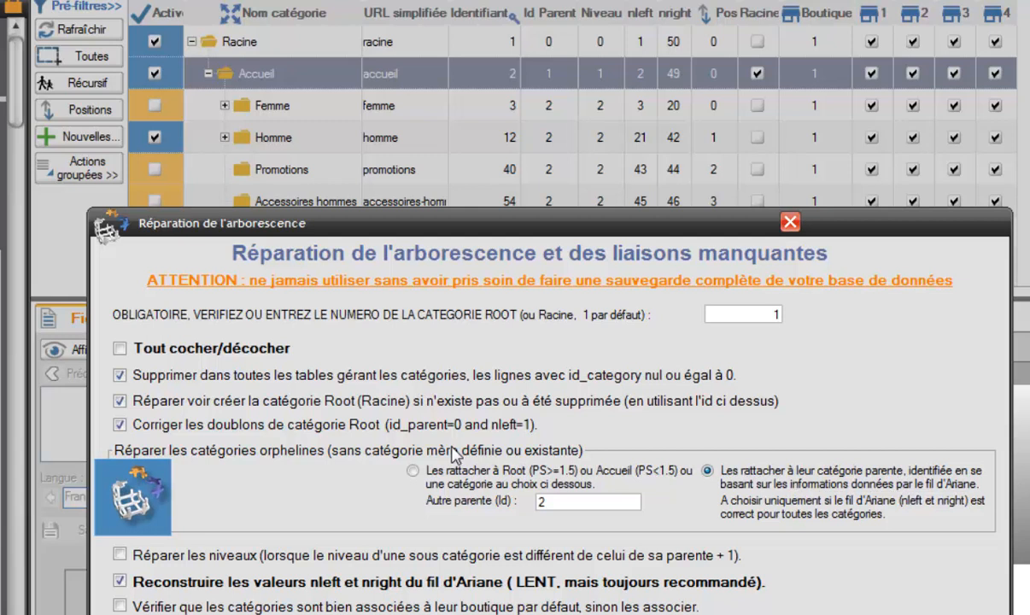
click(414, 471)
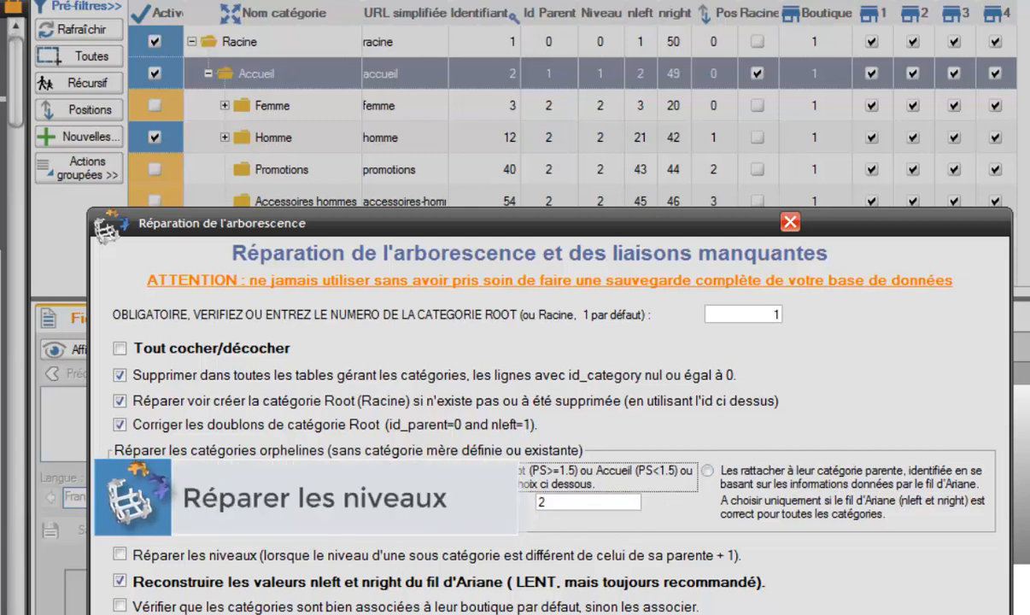
click(537, 503)
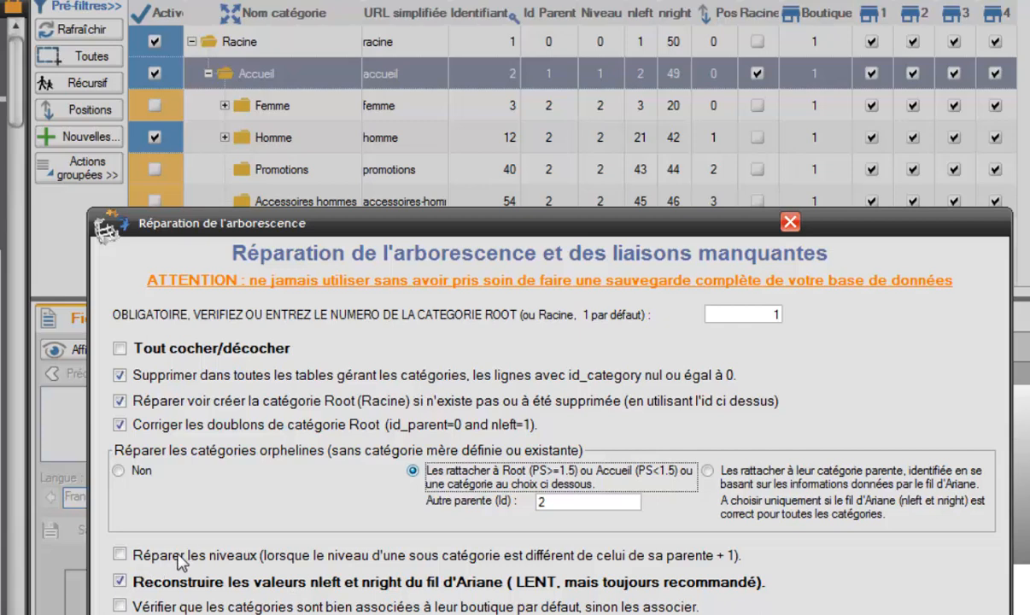
Step: Examine the Id Parent, Niveau, nleft and nright columns behind the repair dialog, and close the dialog without repairing
drag(621, 223, 621, 380)
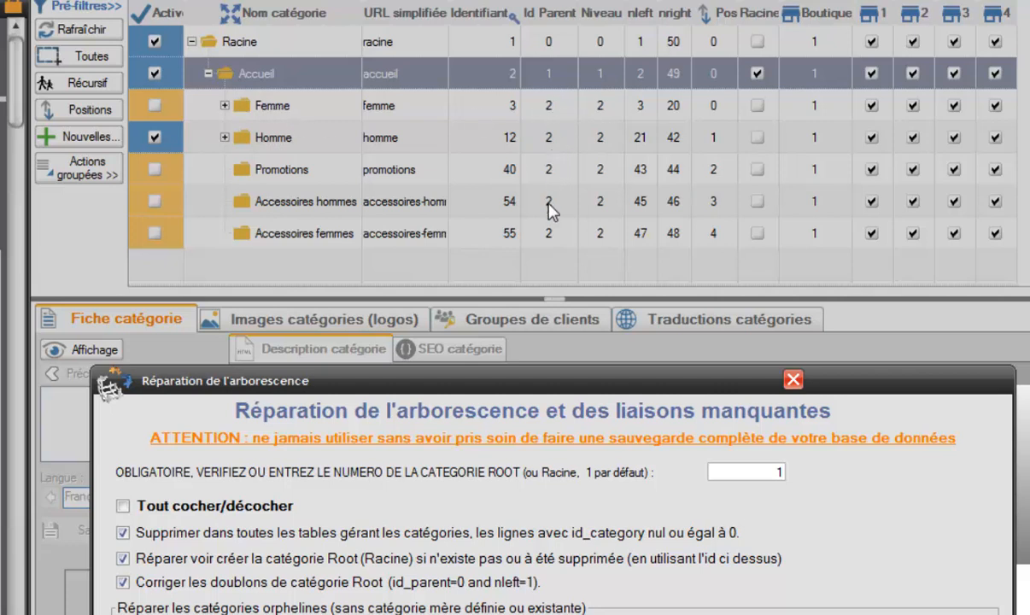
drag(724, 386, 717, 265)
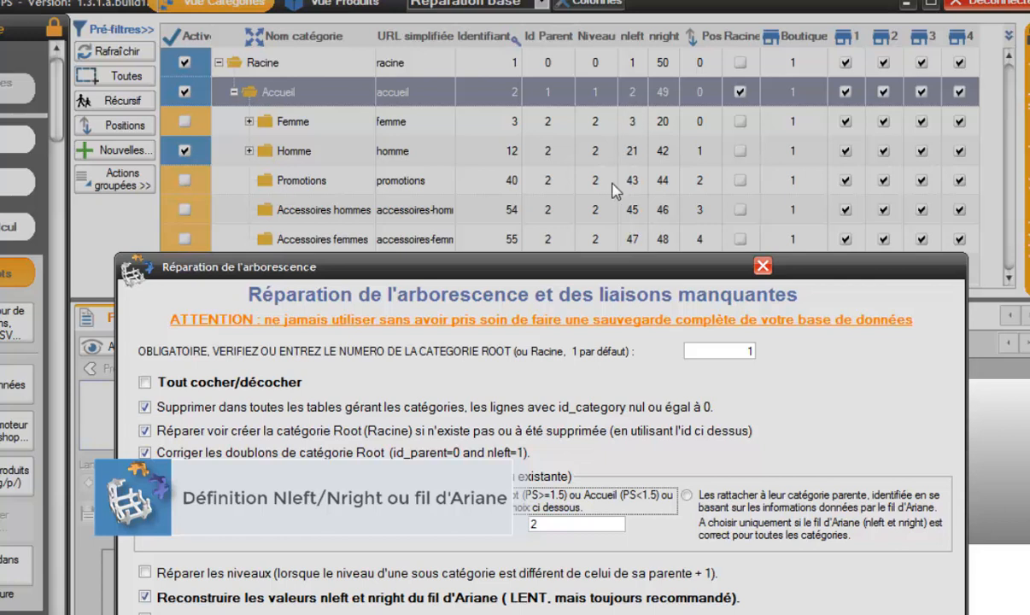
drag(617, 268, 616, 318)
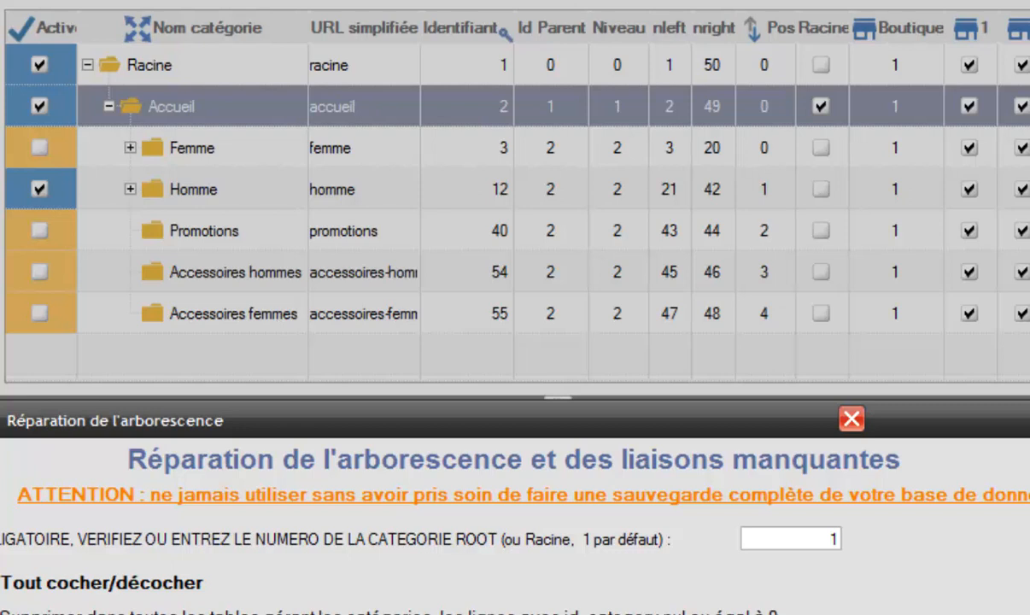
click(851, 419)
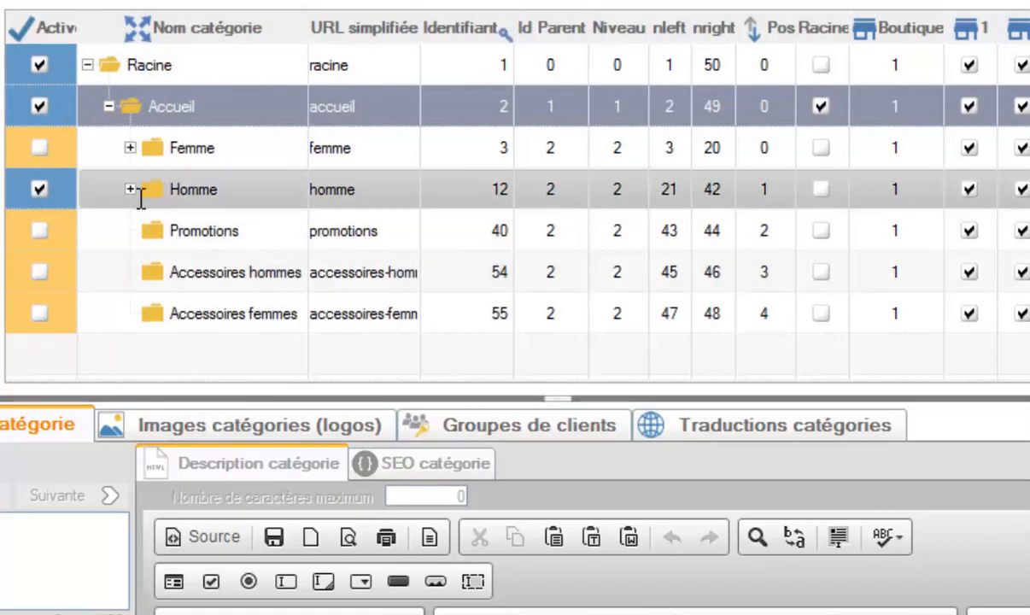
Step: Expand the Homme category and examine the nleft and nright values of its subcategories and neighbouring categories
click(129, 188)
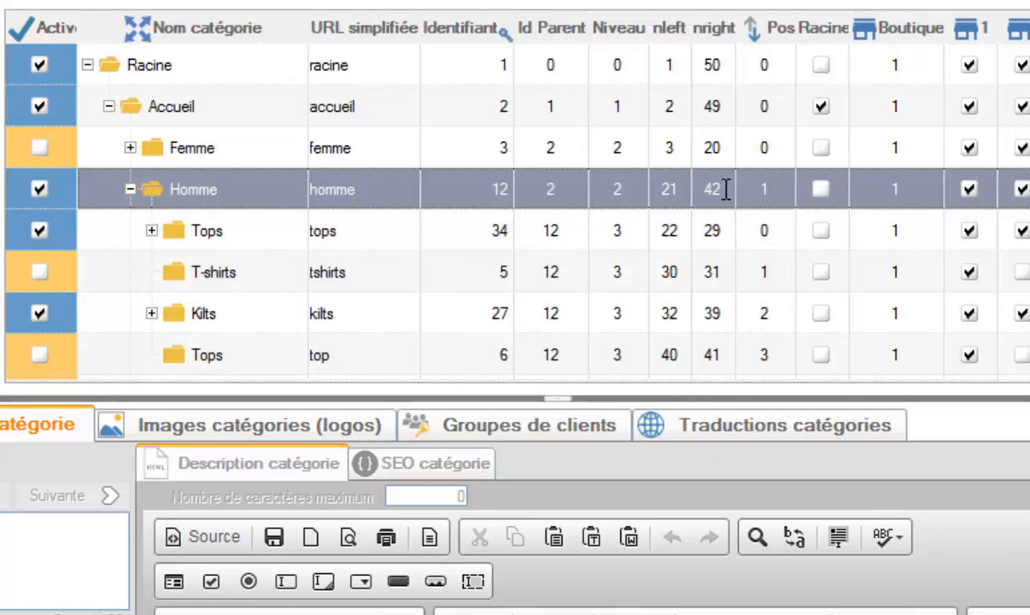
scroll(517, 212, down, 1)
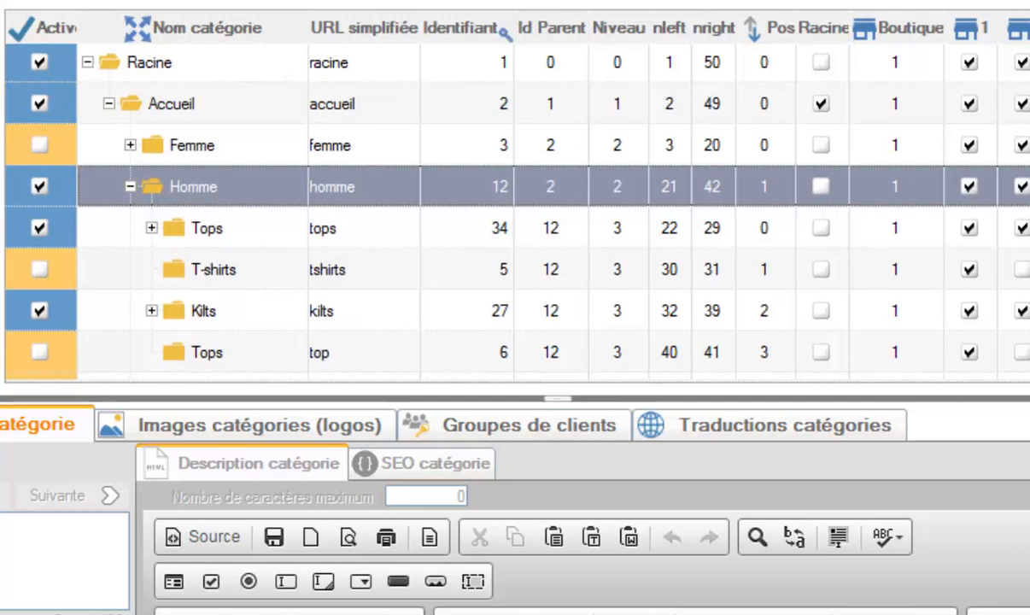
scroll(487, 199, down, 3)
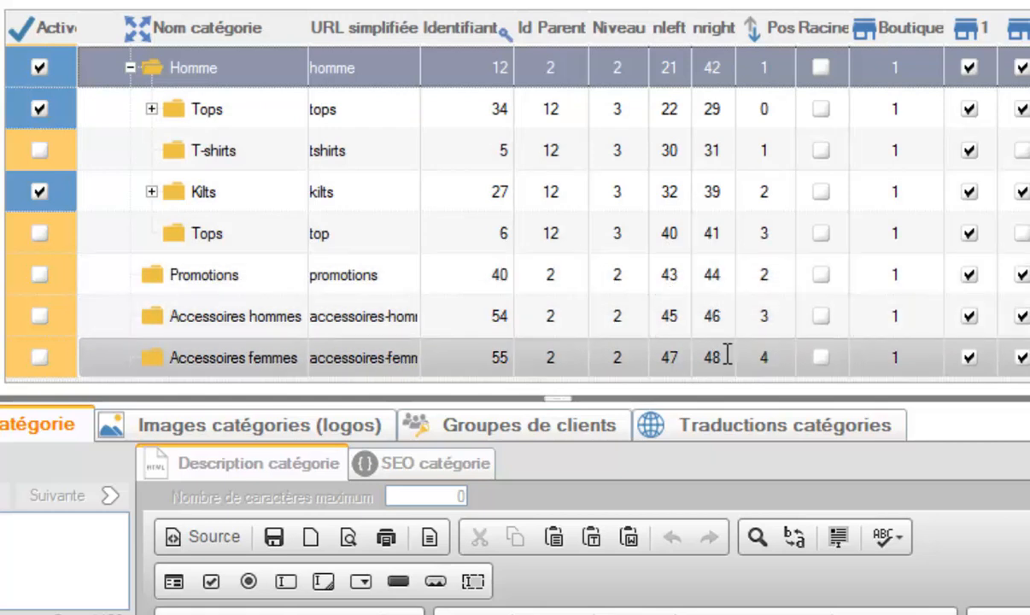
scroll(486, 200, up, 3)
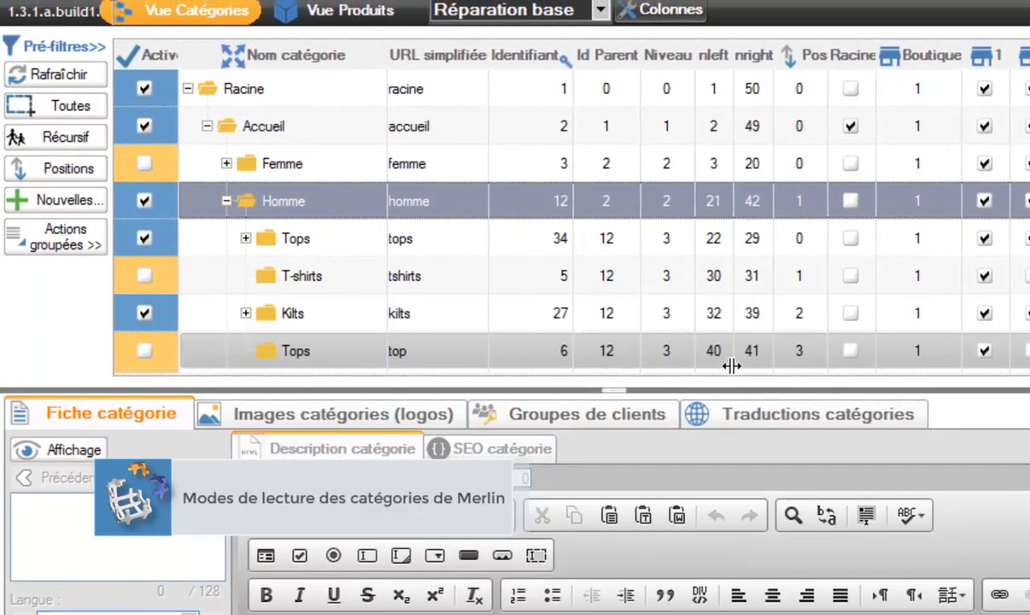
Step: Refresh the category tree with the "1er niveau (recommandé)" reading mode
click(79, 75)
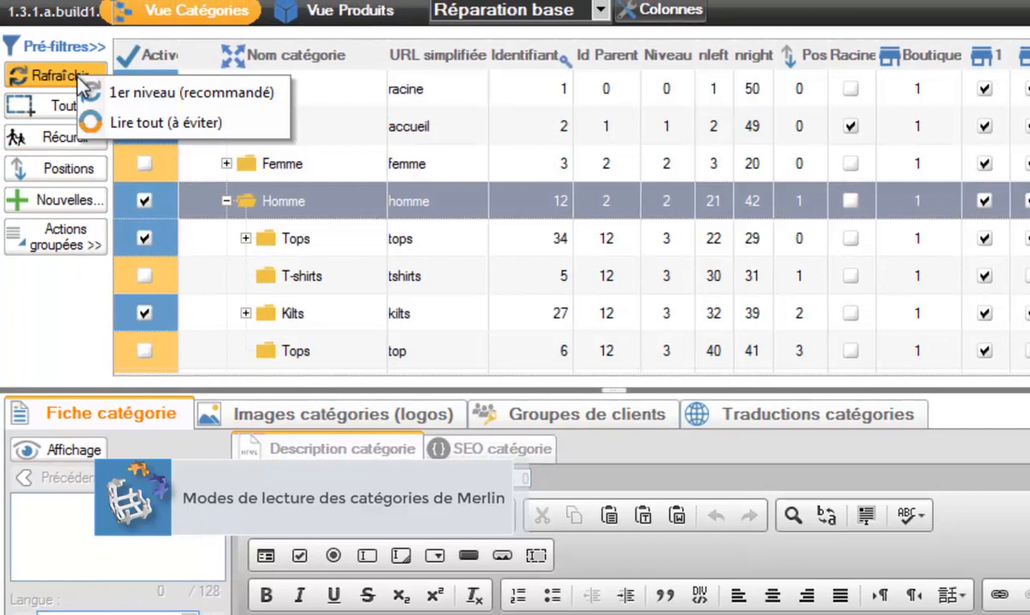
click(136, 88)
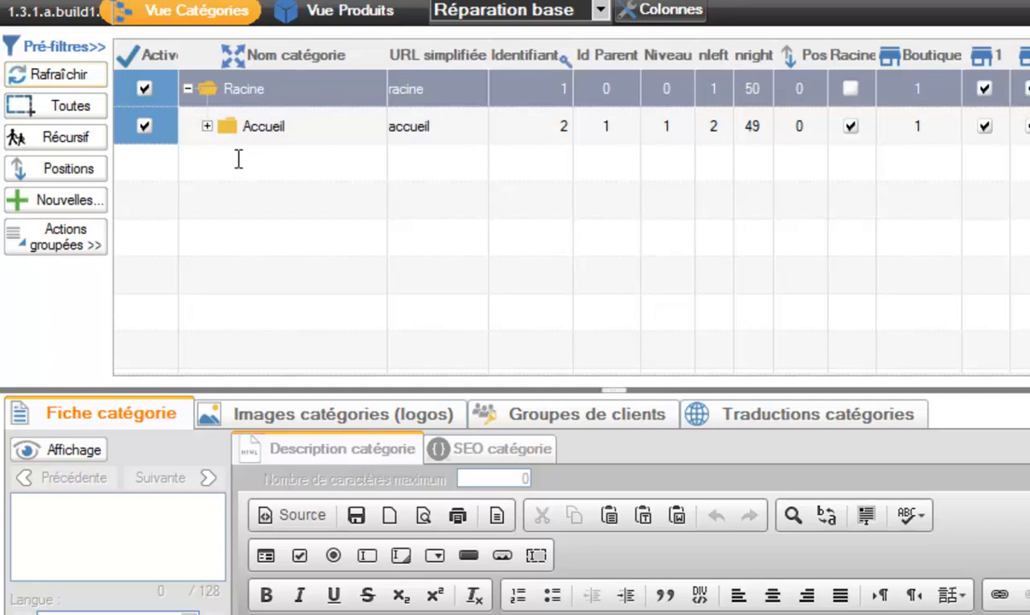
Step: Expand the Accueil category to examine its subcategories and their nleft and nright values, and collapse it again
click(207, 125)
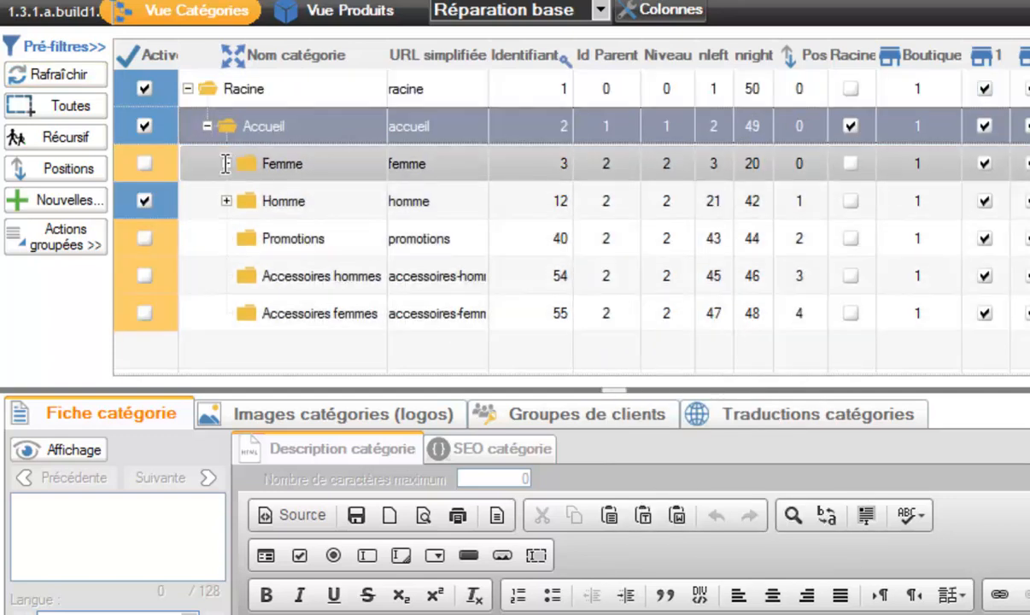
click(225, 164)
click(226, 163)
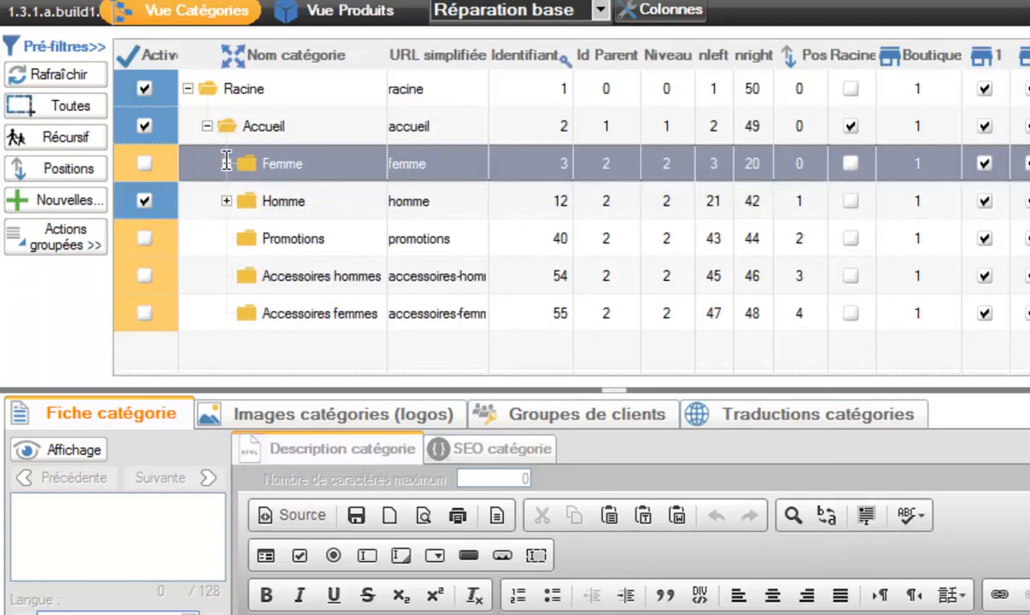
click(206, 125)
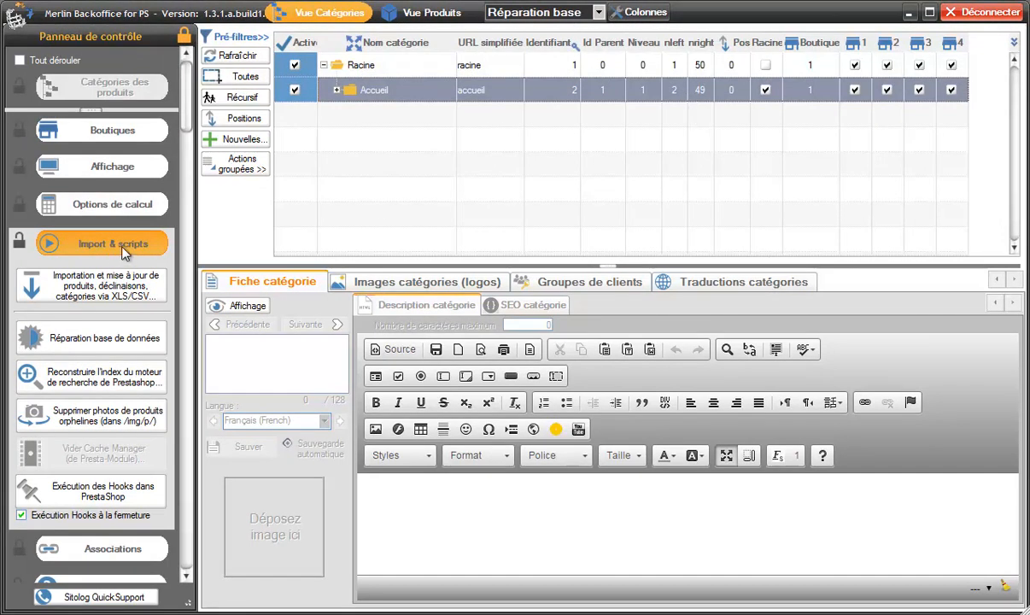
Step: Turn off Chargement progressif in the category display settings and refresh the category tree with "1er niveau (recommandé)"
click(115, 242)
click(133, 172)
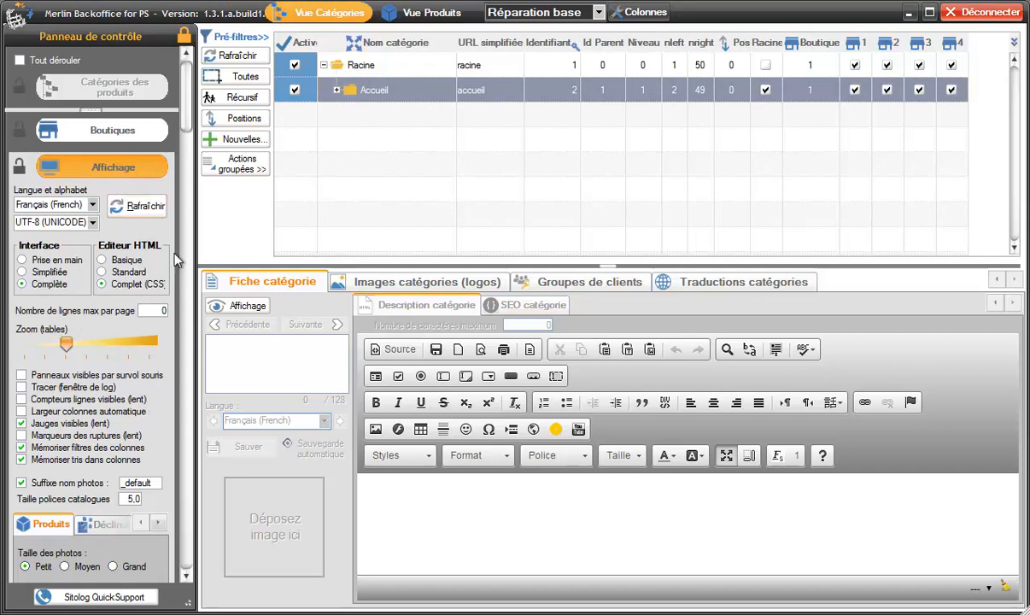
scroll(175, 111, down, 8)
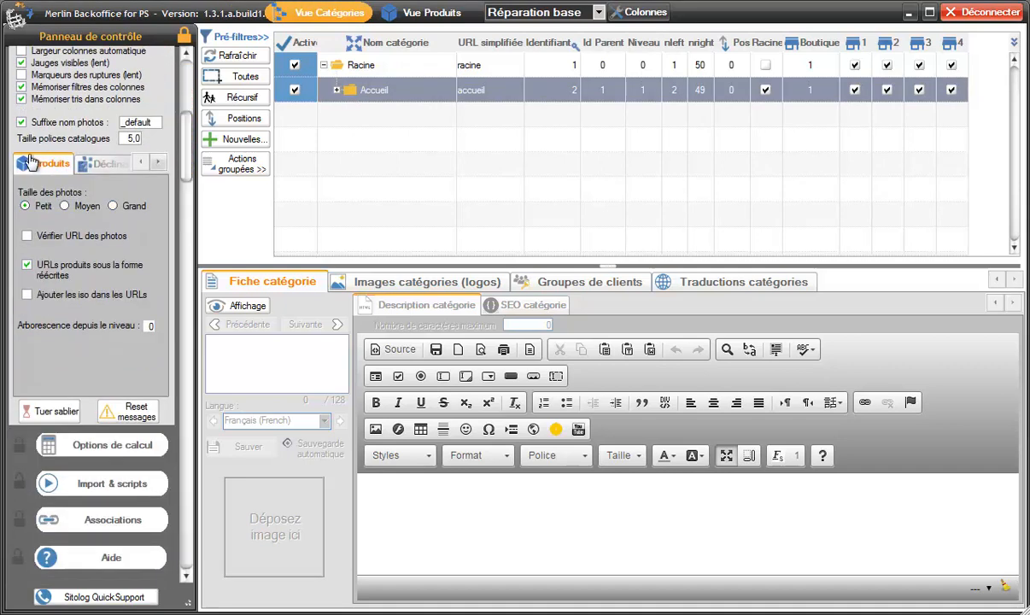
click(155, 164)
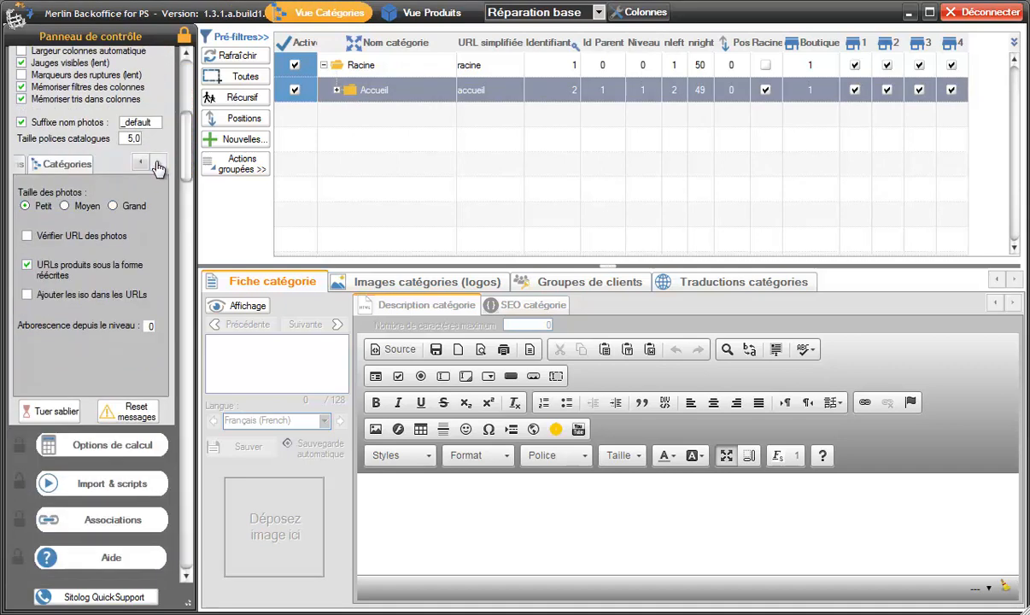
click(64, 163)
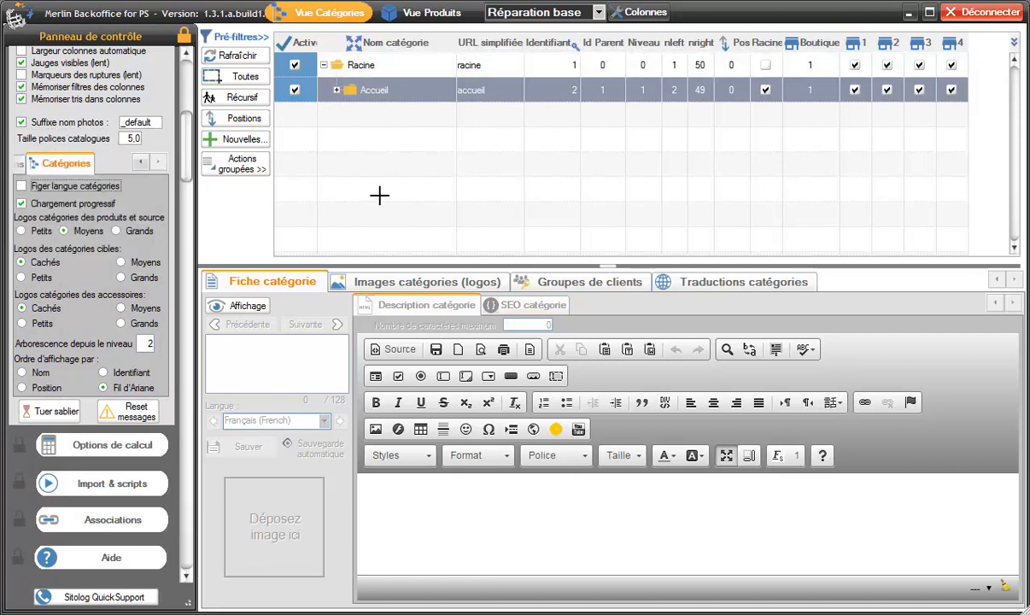
click(21, 205)
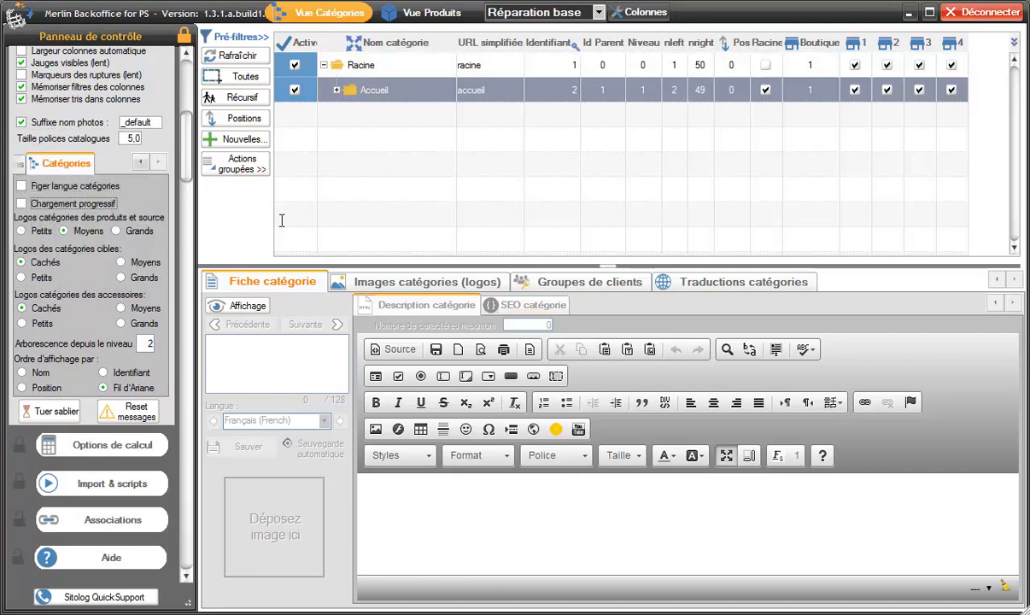
click(242, 58)
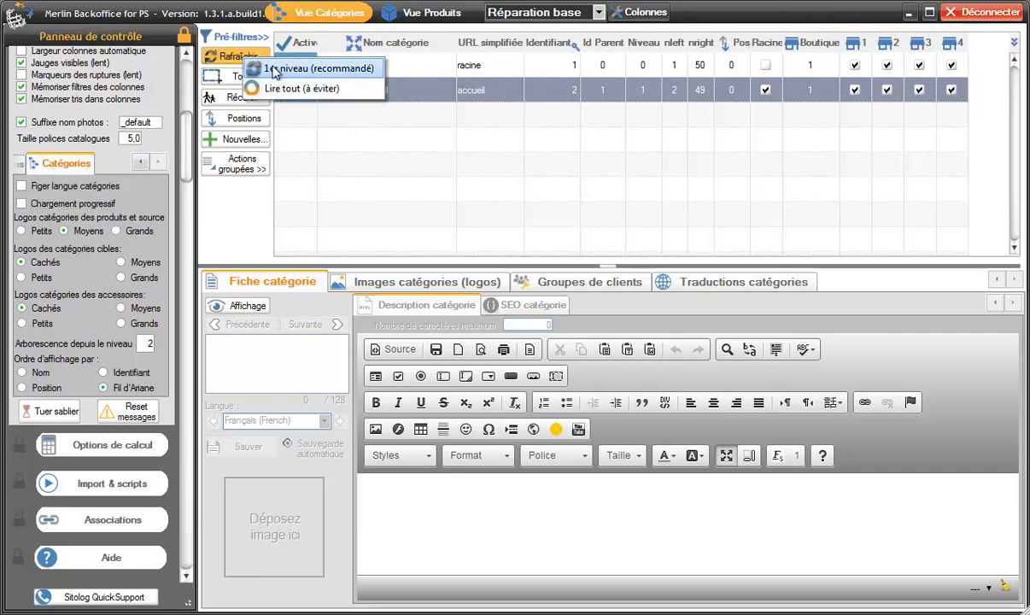
click(260, 68)
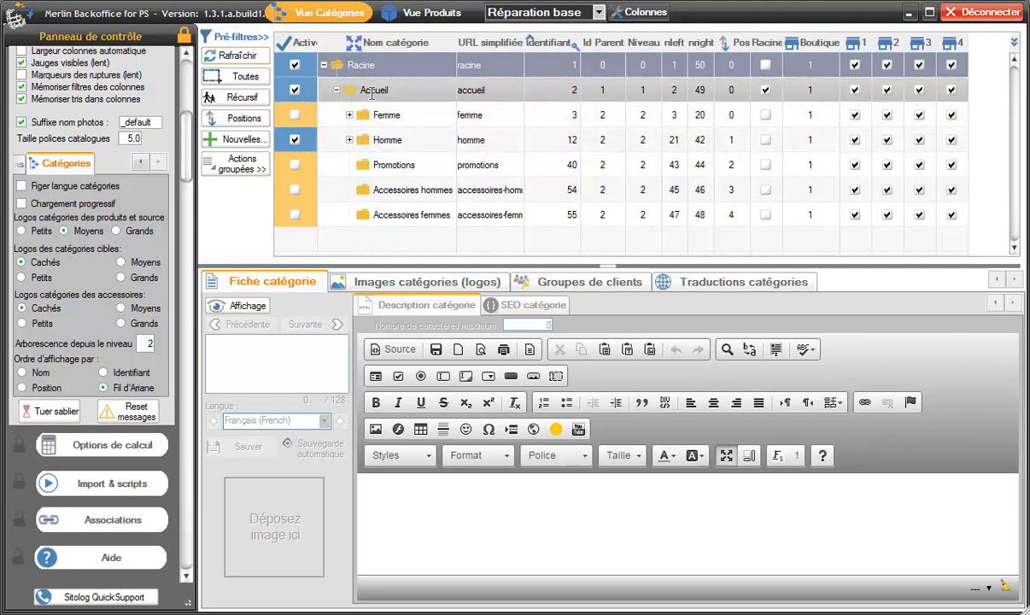
Step: Toggle the Chargement progressif option for categories and leave it enabled
click(22, 203)
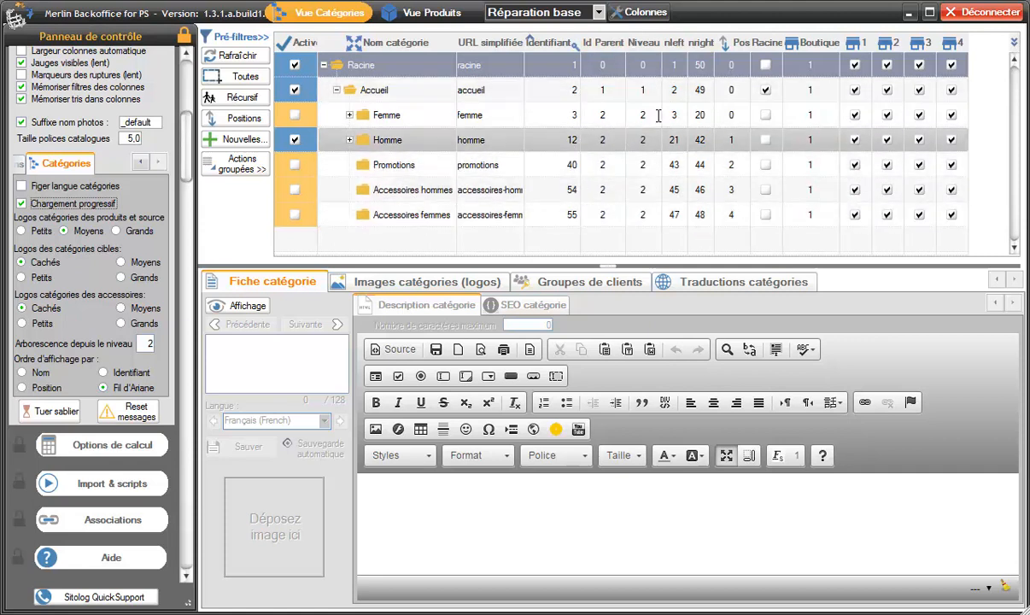
click(20, 205)
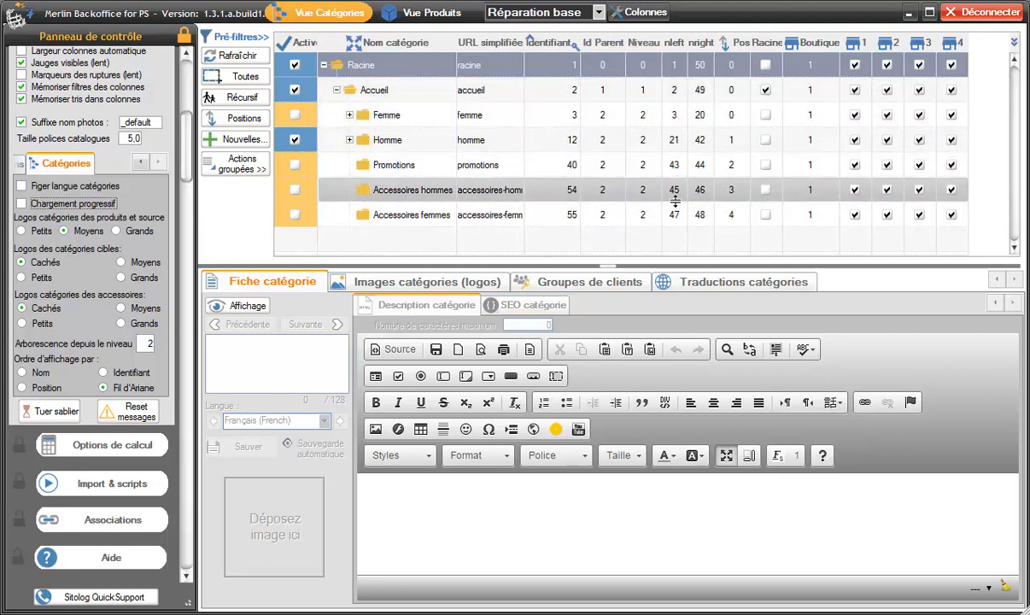
click(22, 203)
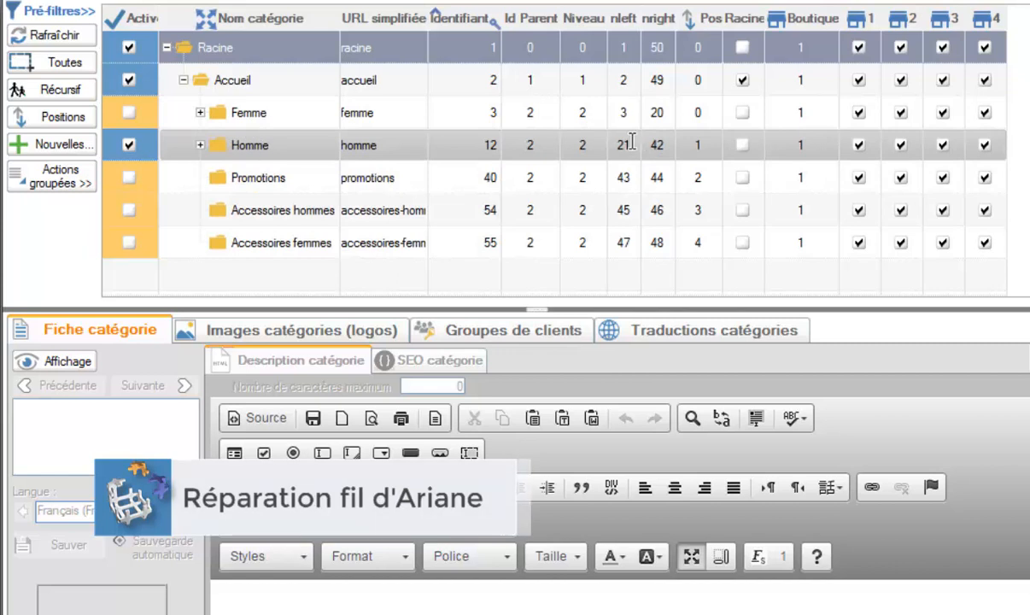
Step: Set the Homme category's nleft to 48 and its nright to 60
click(627, 144)
click(630, 145)
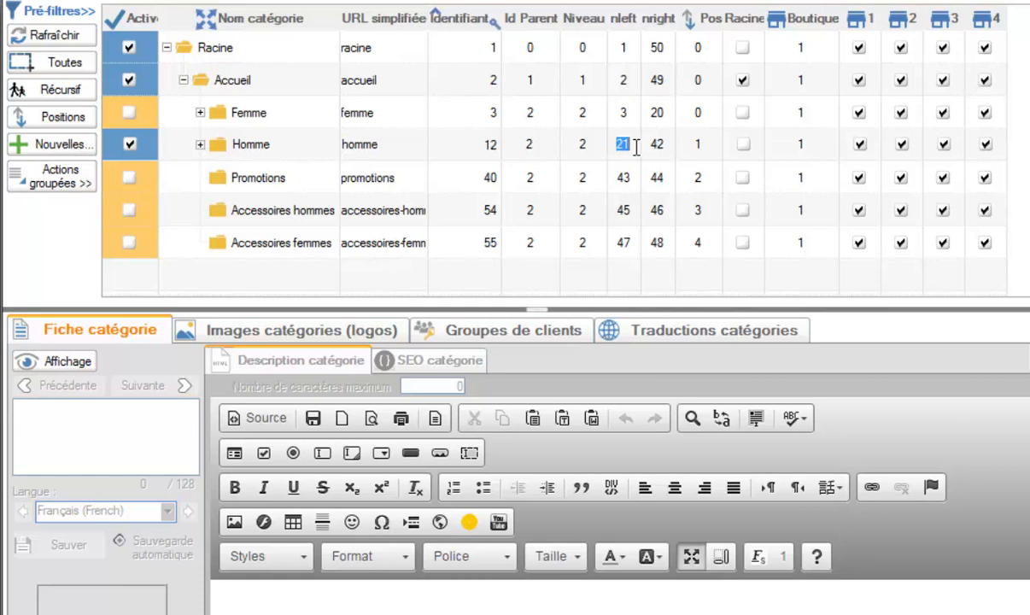
key(Tab)
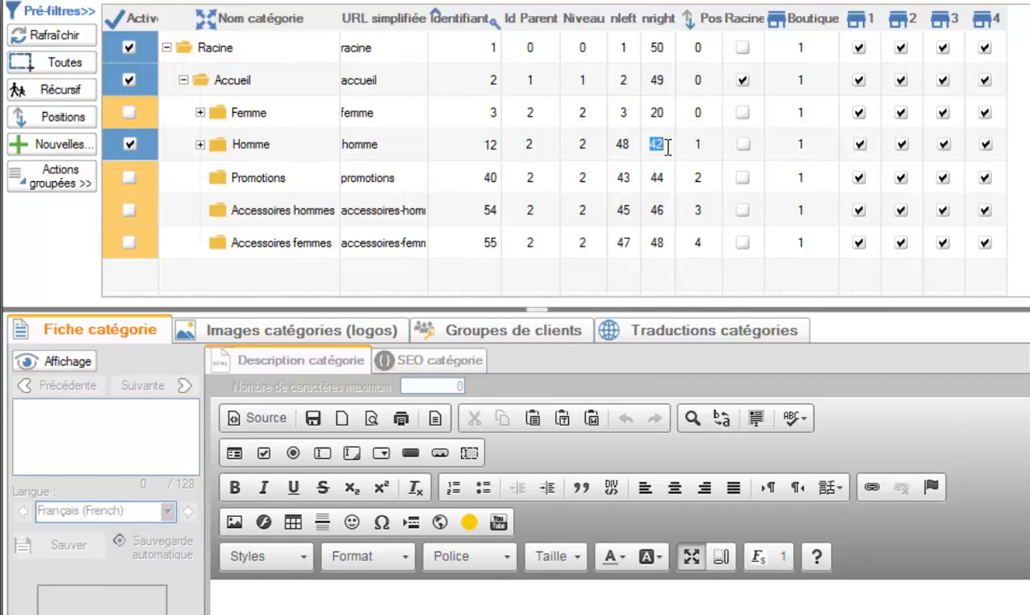
text(60)
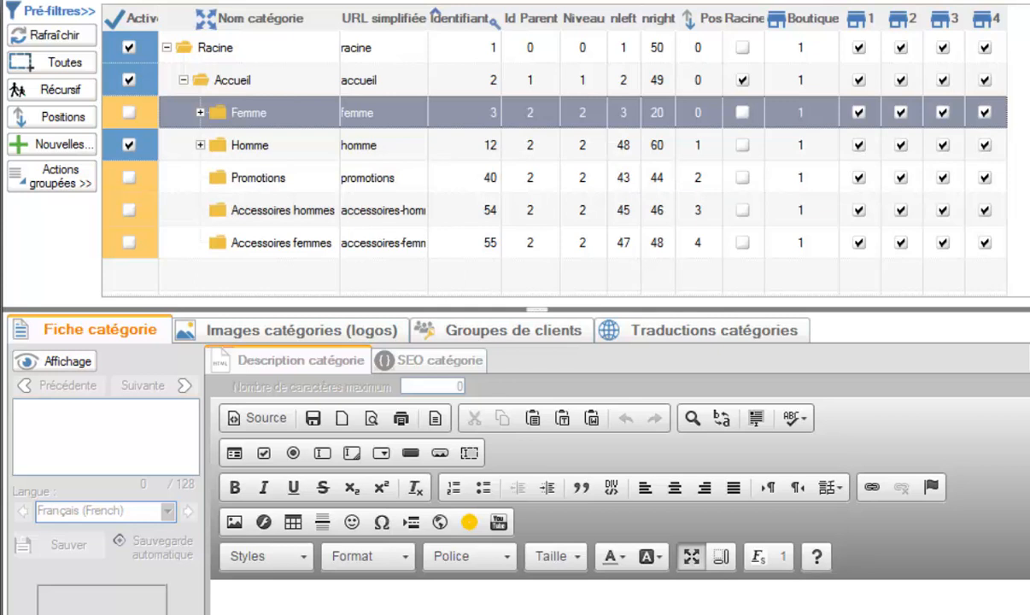
Step: Refresh the category tree and expand Accueil and Homme to examine the category order and the subcategories' nleft and nright values
click(53, 36)
click(100, 51)
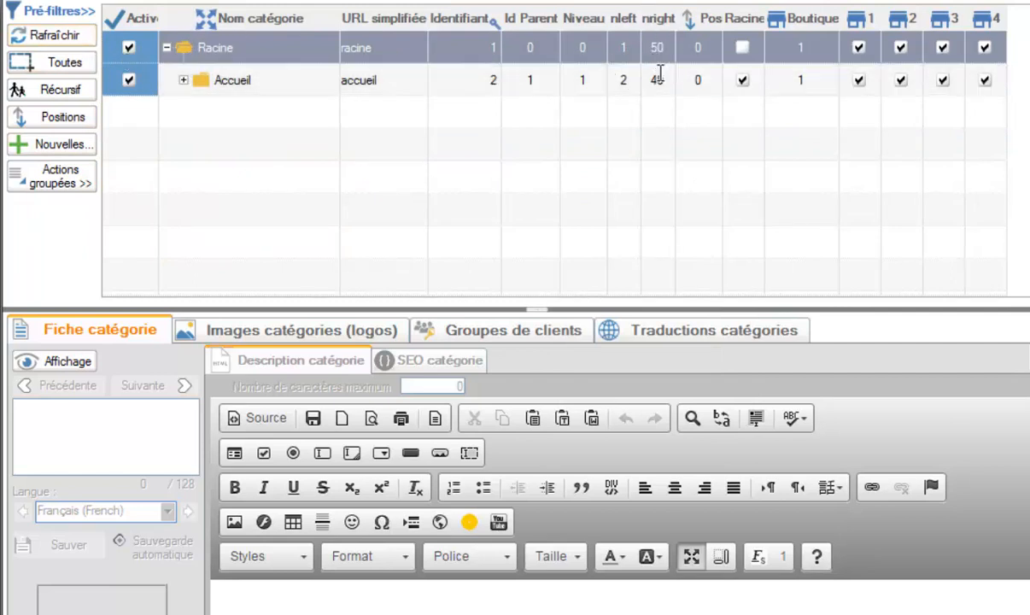
click(182, 80)
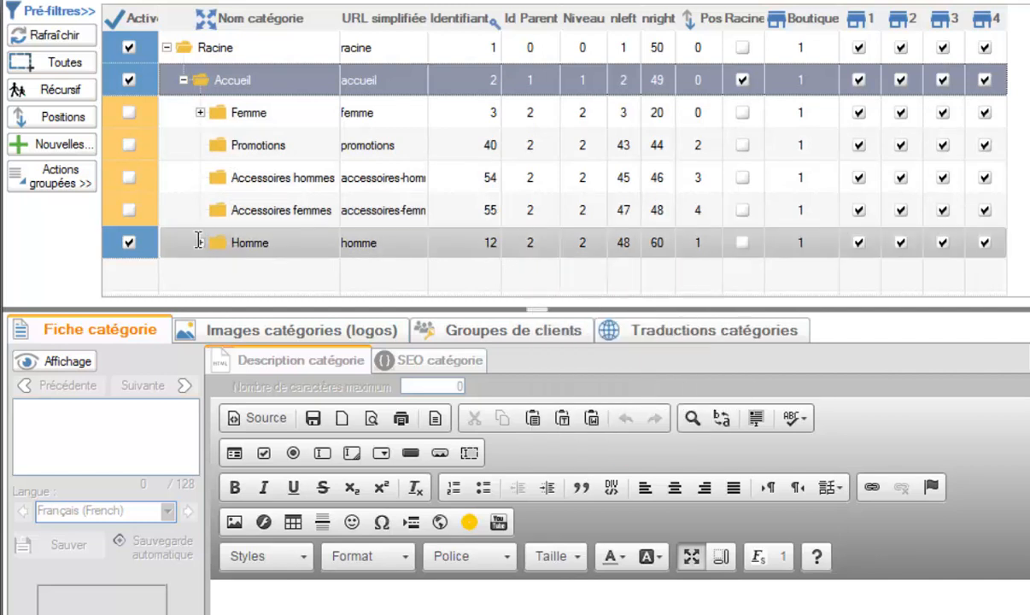
click(198, 241)
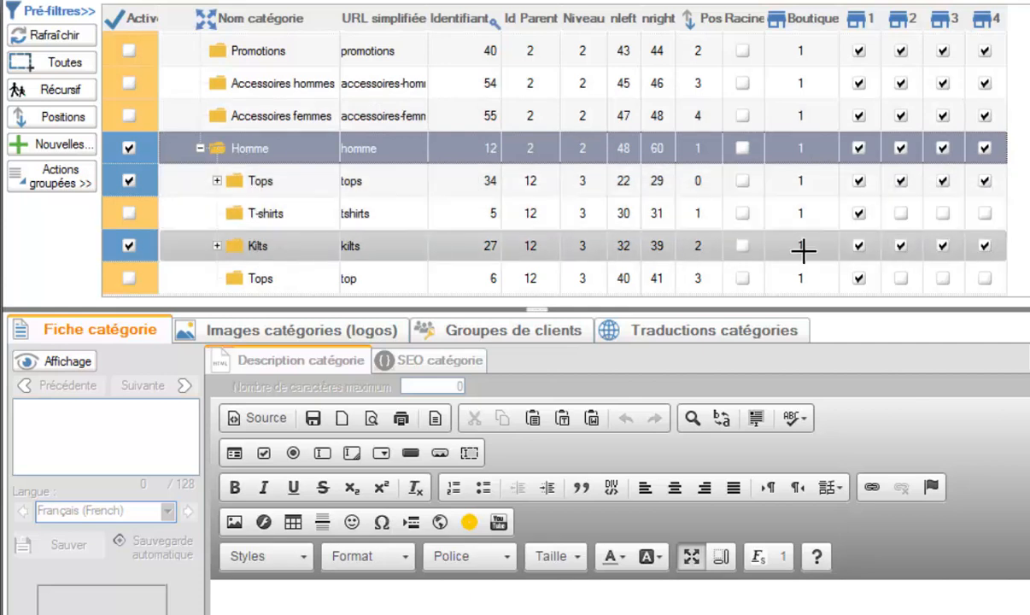
scroll(790, 166, up, 3)
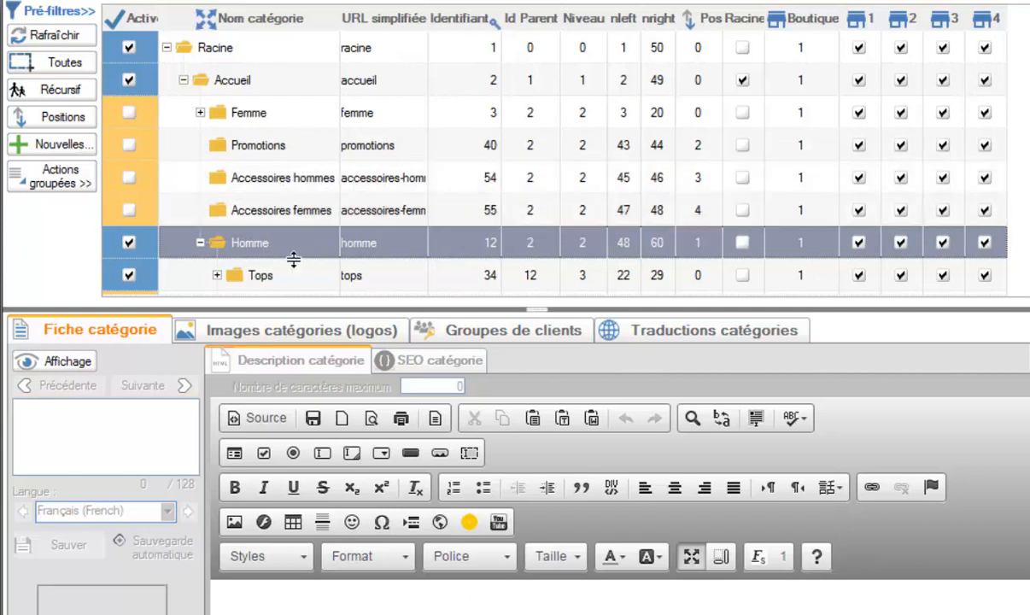
scroll(282, 243, down, 2)
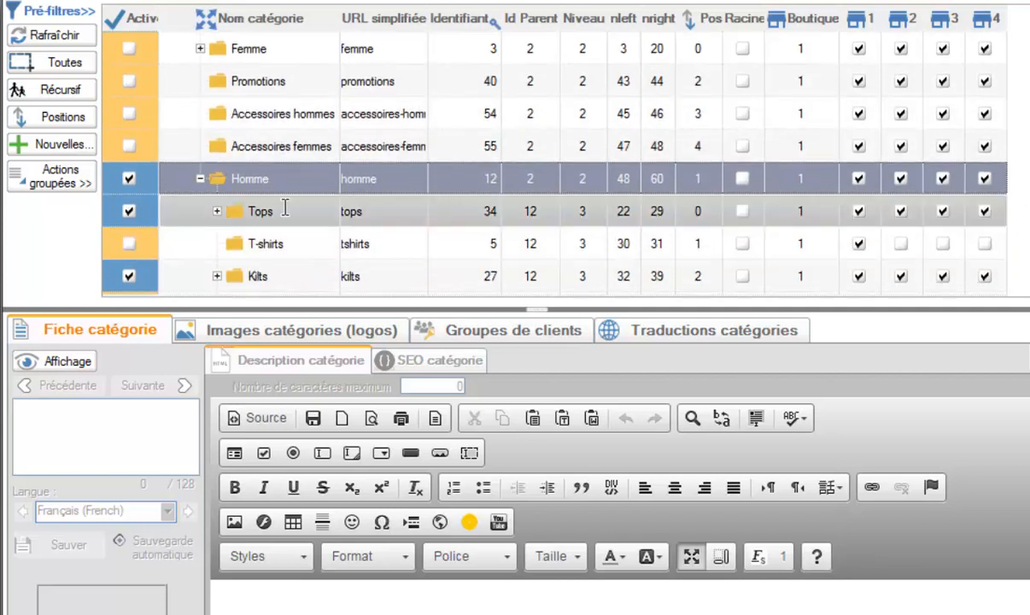
click(267, 212)
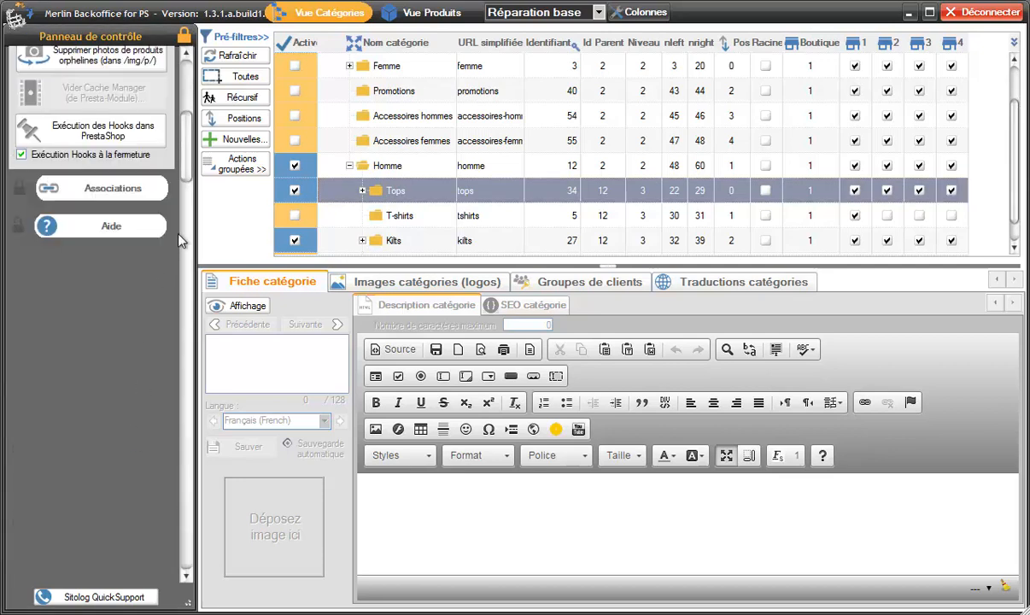
Step: Open the database repair tool and clear all its category and product repair options
drag(177, 150, 177, 96)
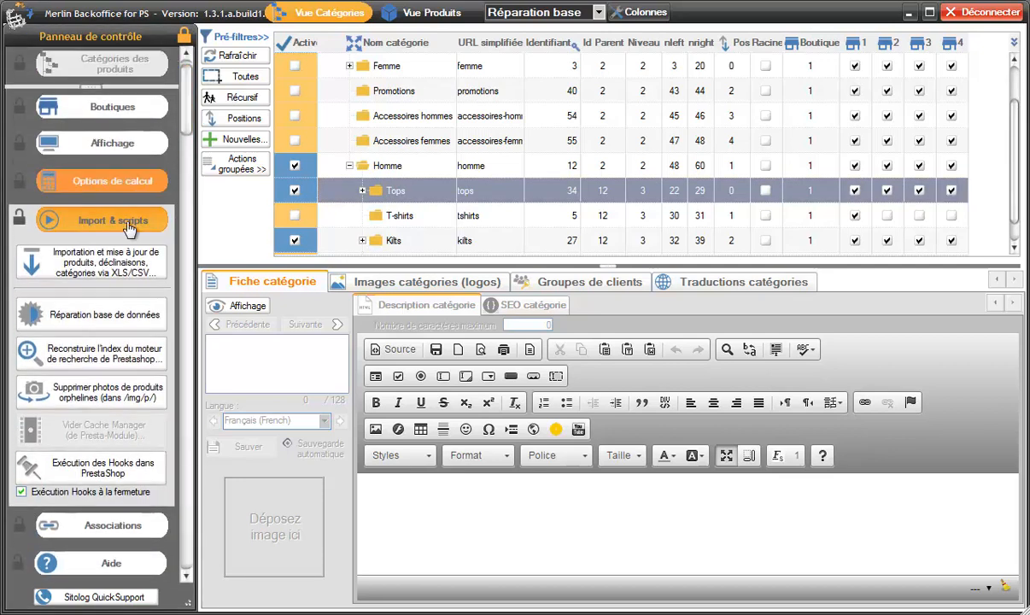
click(88, 319)
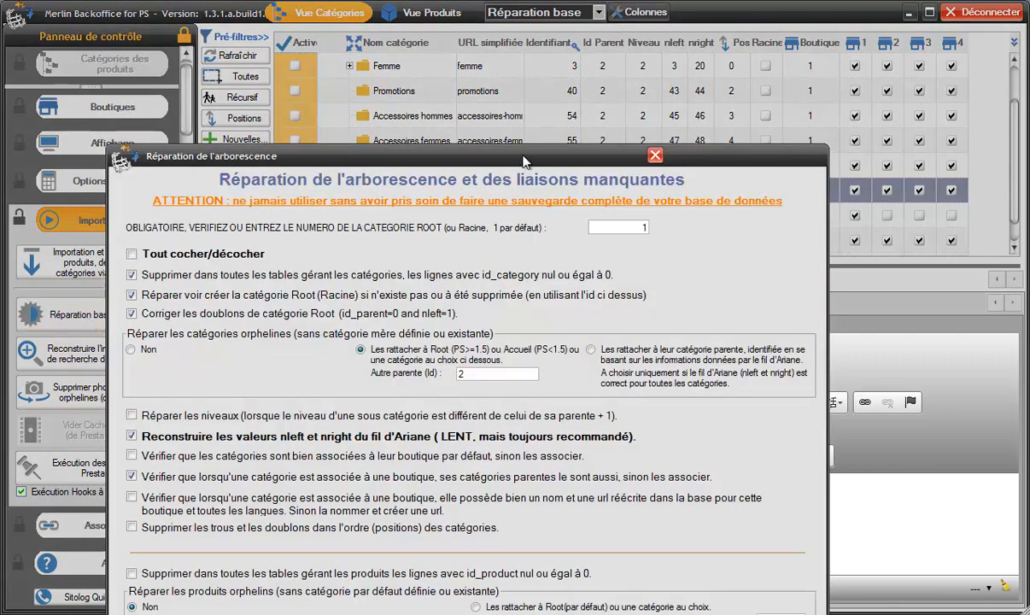
drag(493, 151, 686, 45)
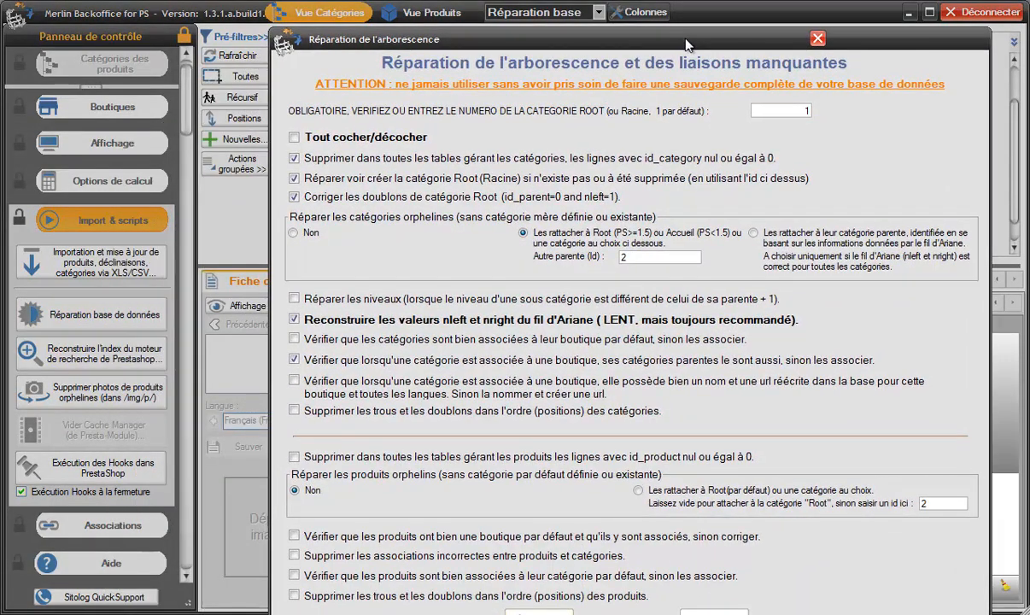
click(294, 139)
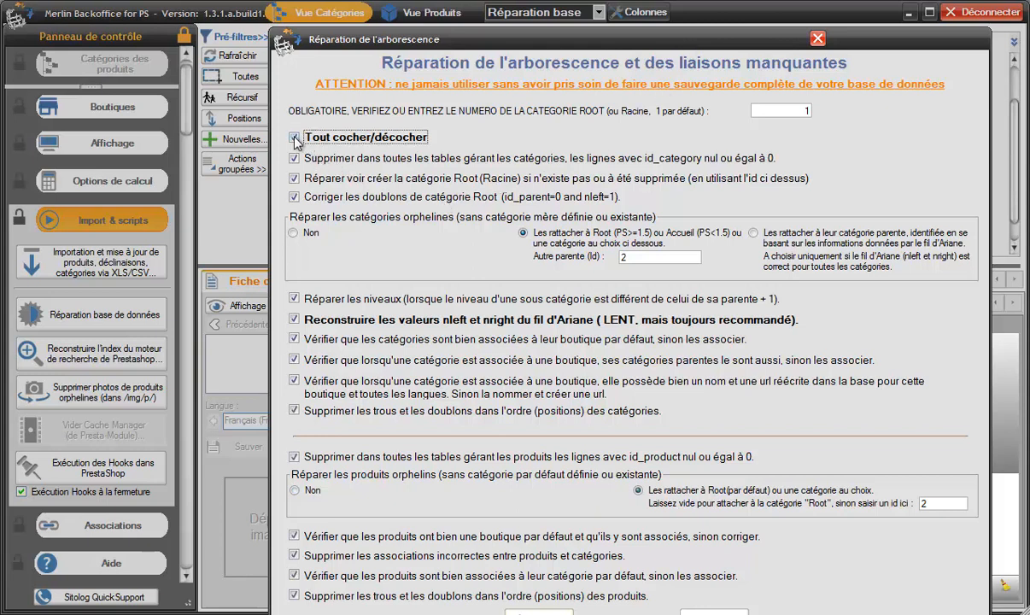
click(293, 139)
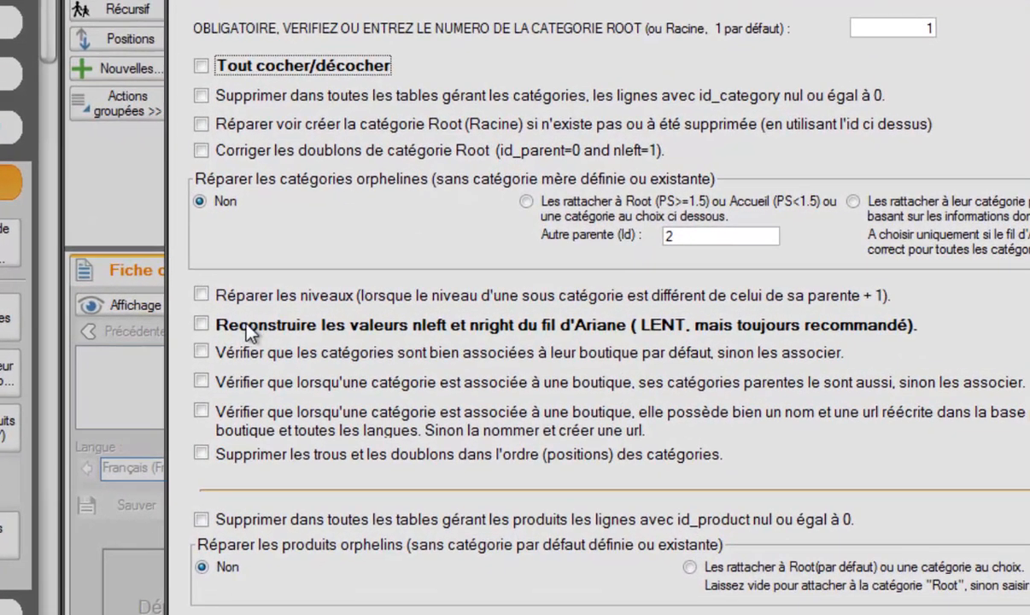
Step: Enable the repair of levels and the rebuilding of nleft and nright values, and close the repair dialog without running it
click(202, 325)
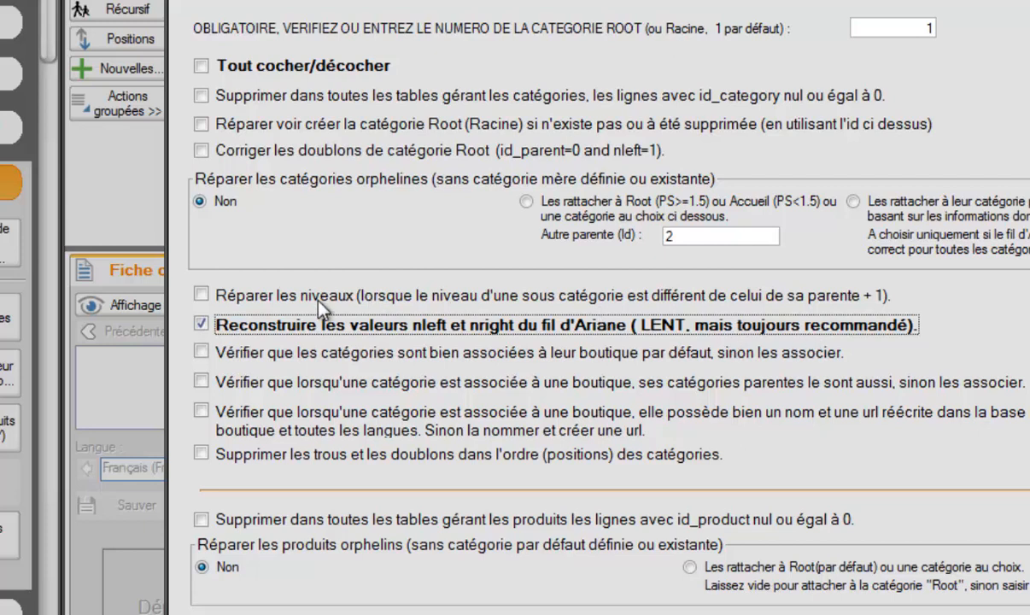
click(202, 295)
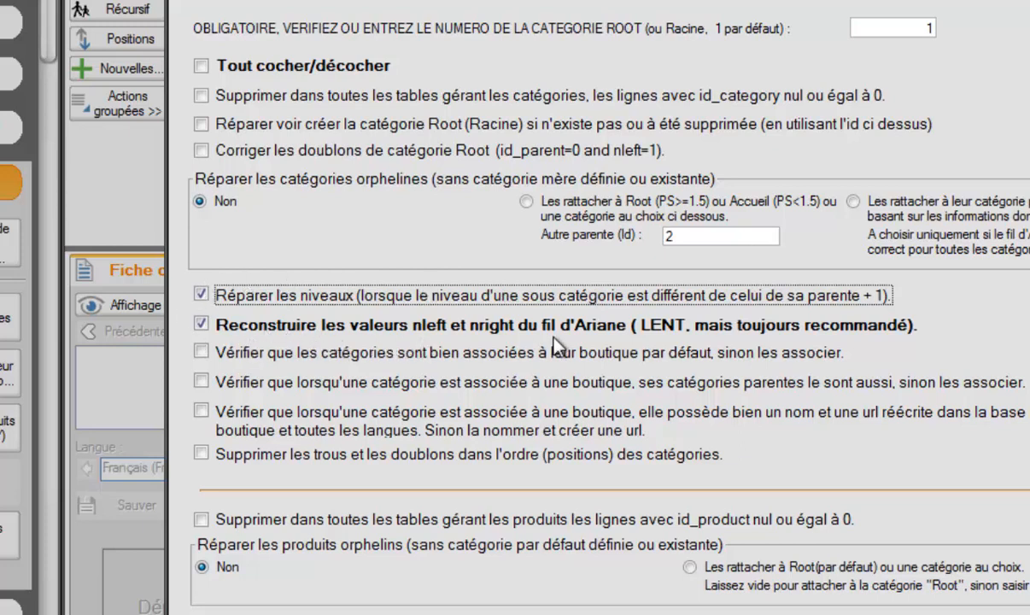
drag(742, 0, 779, 297)
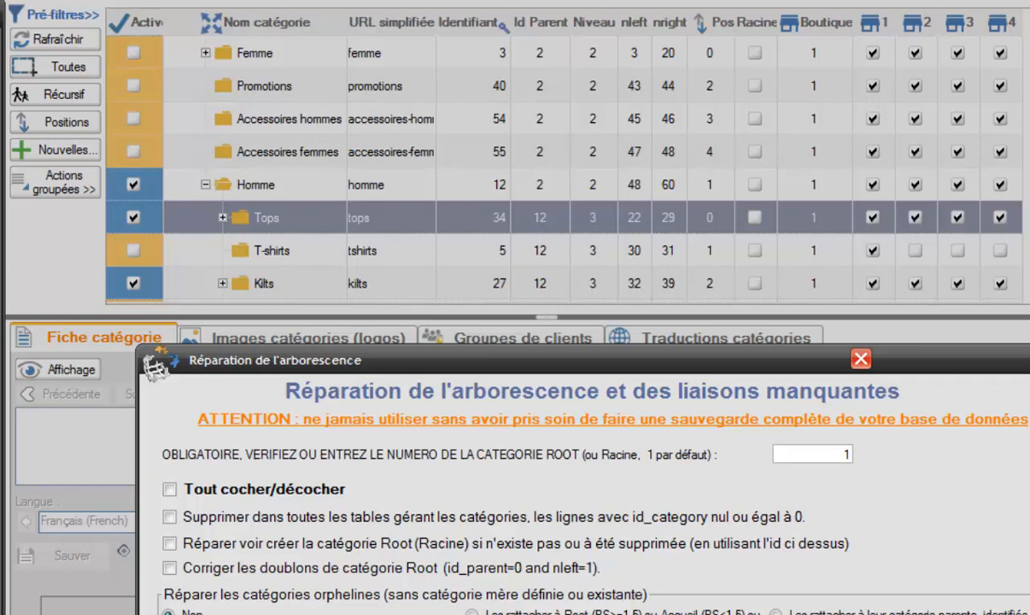
key(Escape)
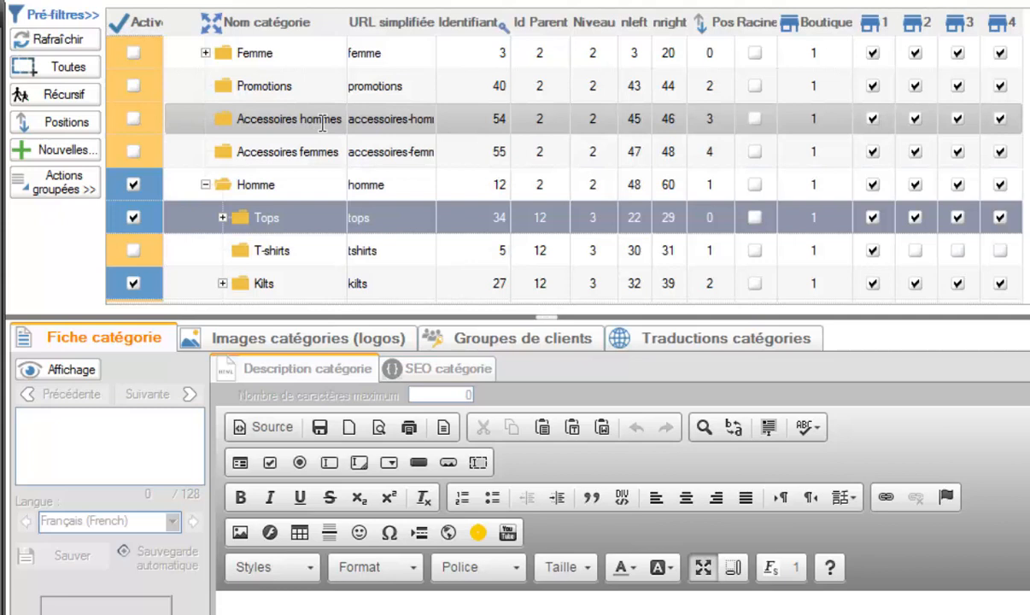
Step: Set the Id Parent of the Accessoires hommes category to 12
click(545, 119)
click(545, 120)
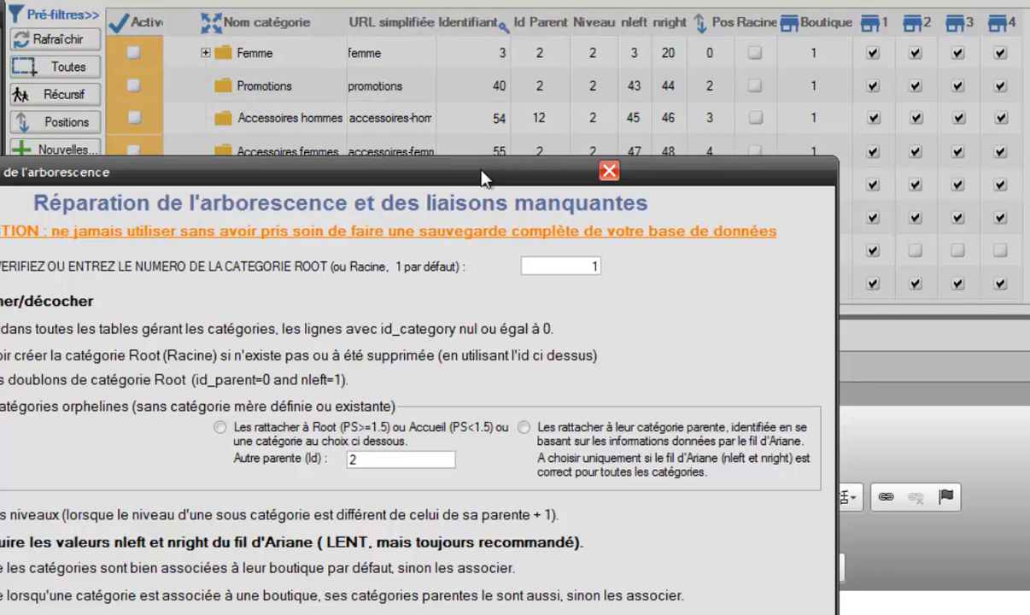
Step: Run the tree repair with level repair and nleft/nright rebuilding enabled, accepting the risk acknowledgement
drag(482, 171, 687, 24)
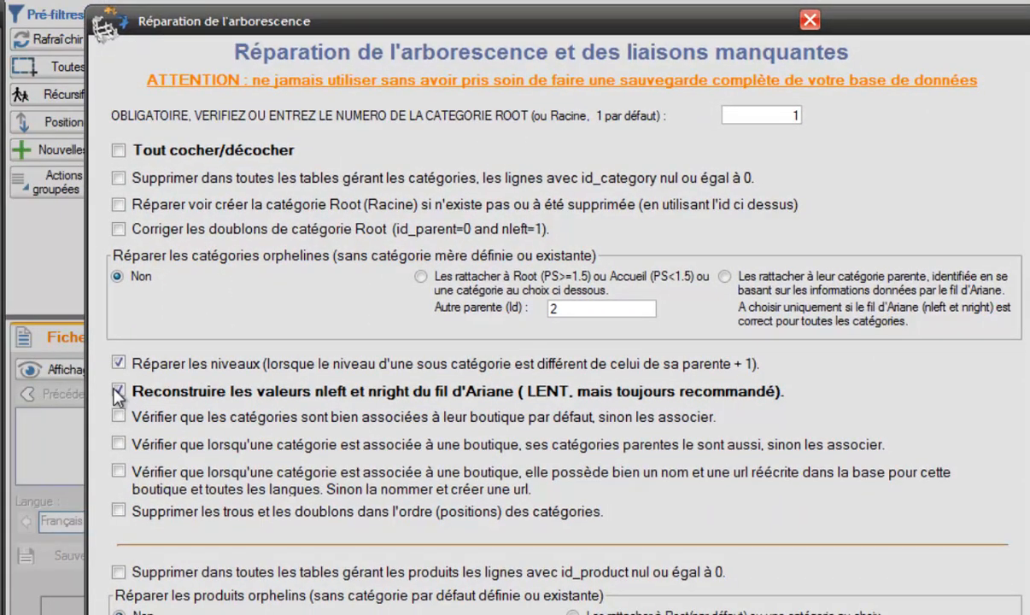
drag(566, 21, 585, 0)
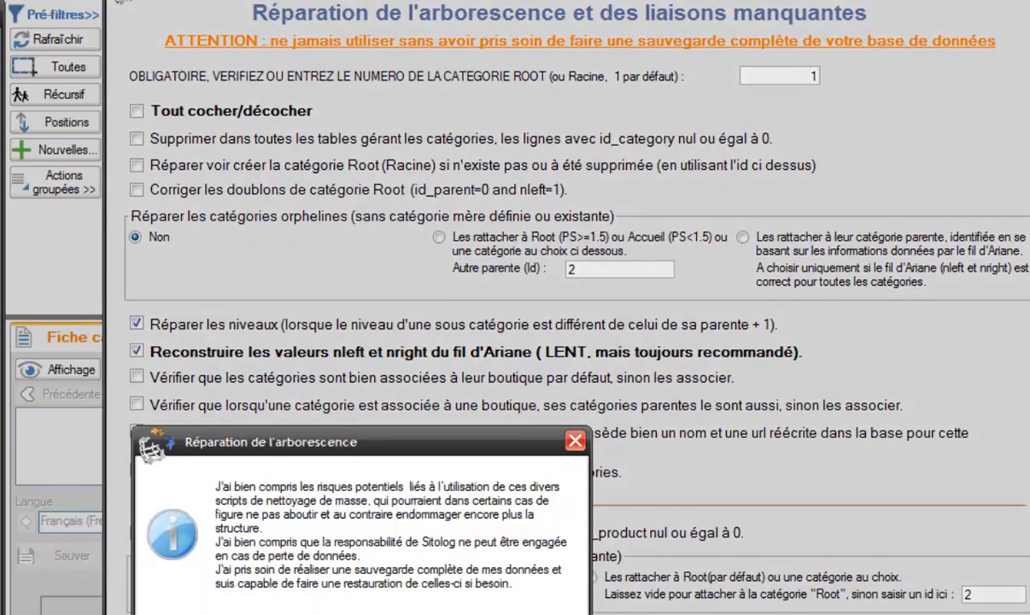
key(Return)
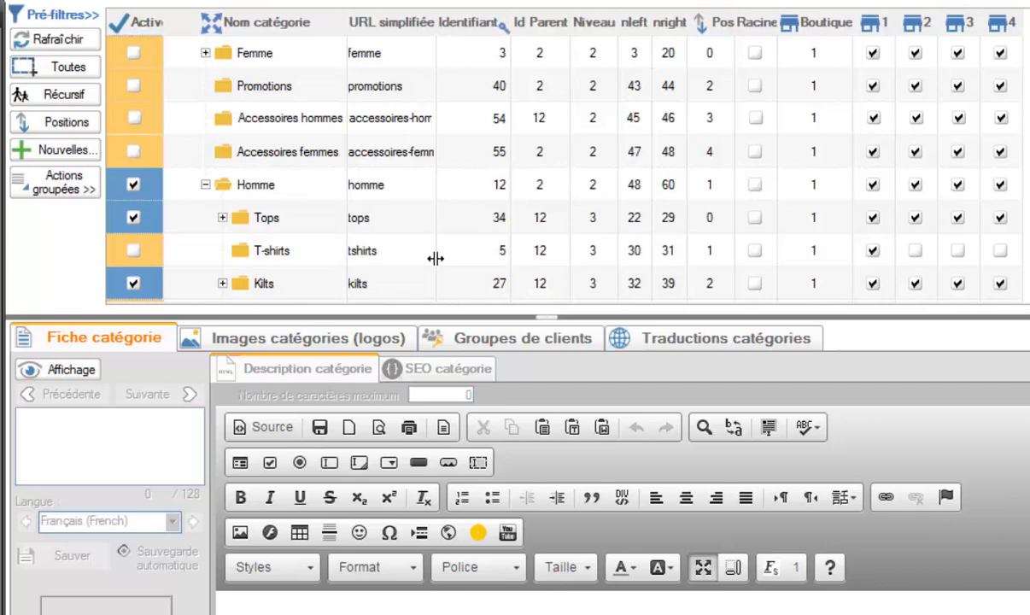
Step: Refresh the category tree at first level and expand Accueil and Homme to check where Accessoires hommes sits
click(77, 40)
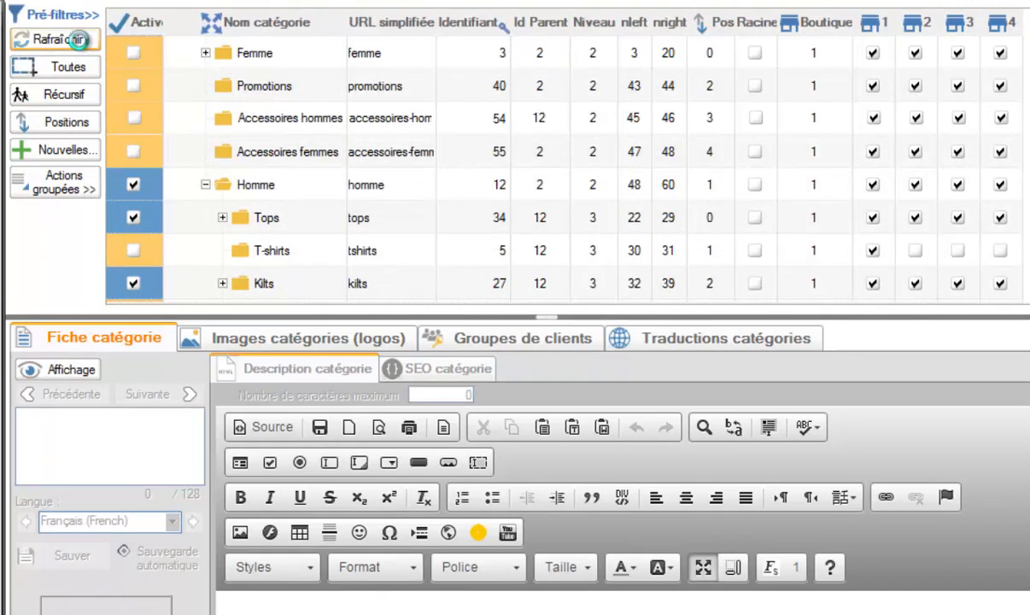
click(126, 56)
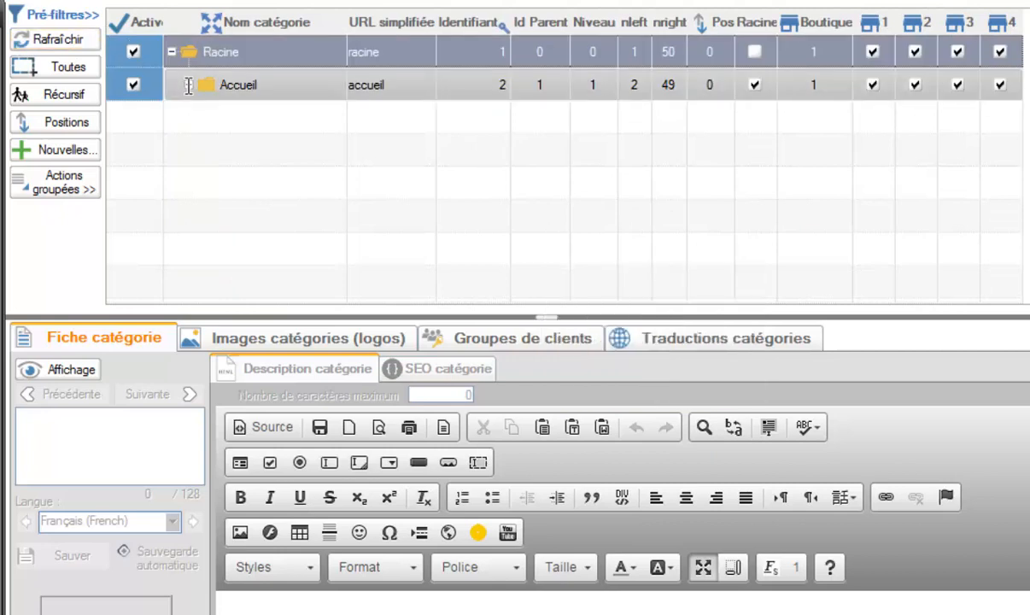
click(189, 85)
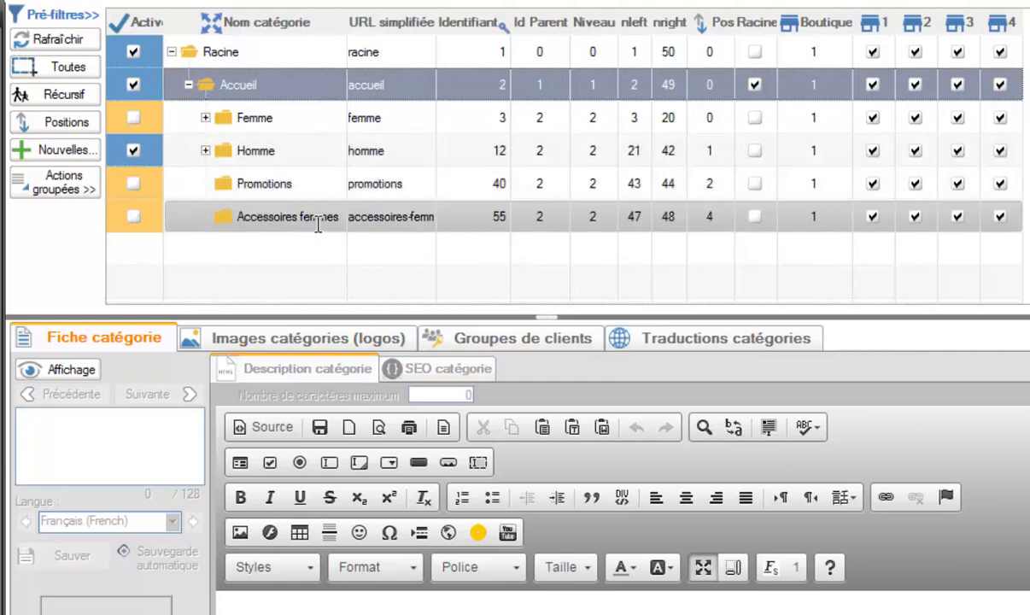
click(205, 150)
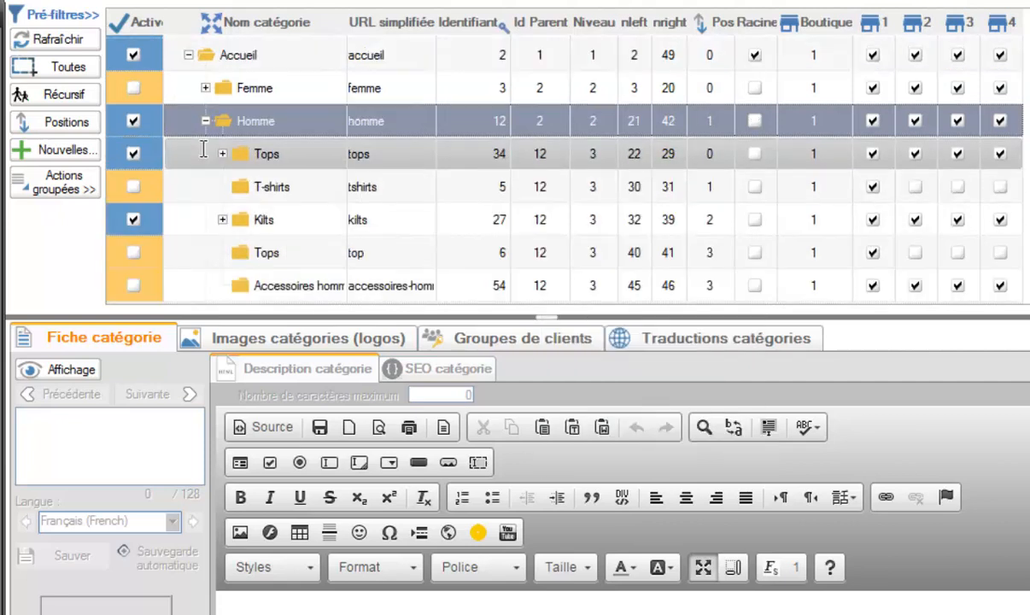
click(266, 275)
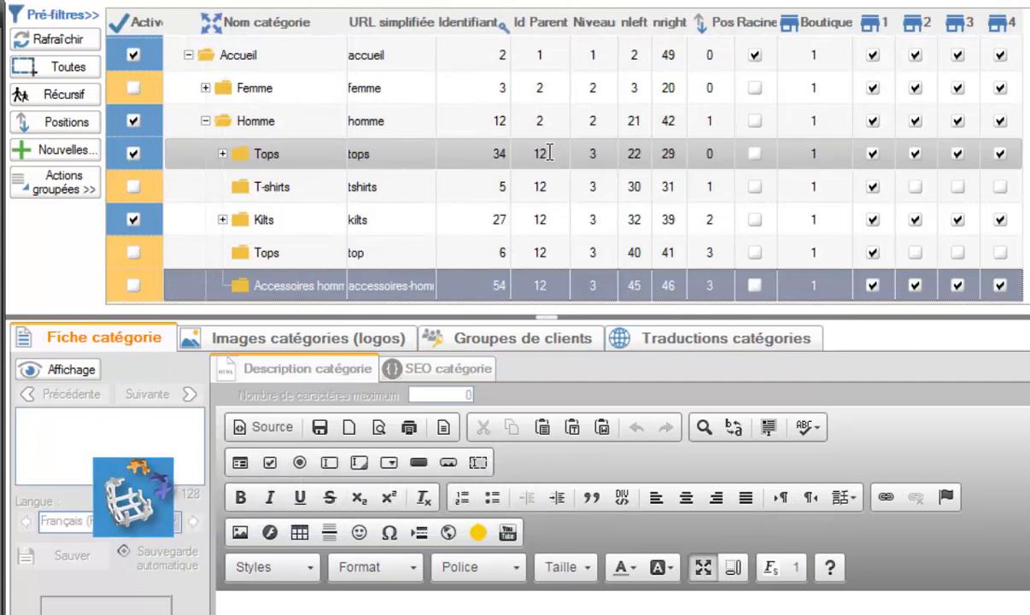
Step: Set the Id Parent of the Tops category with identifier 34 under Homme to 25
click(550, 152)
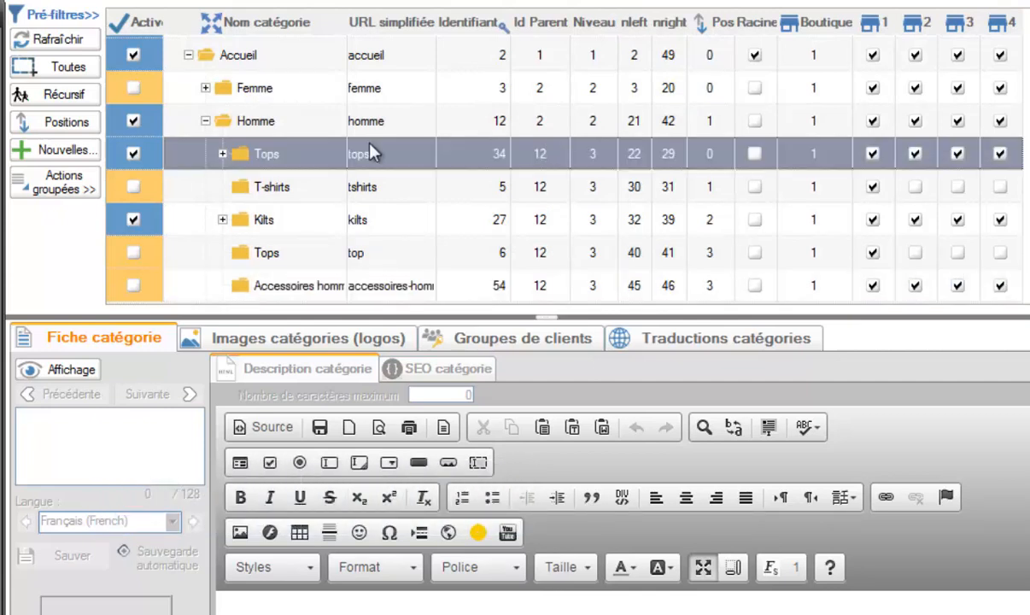
click(553, 154)
text(25)
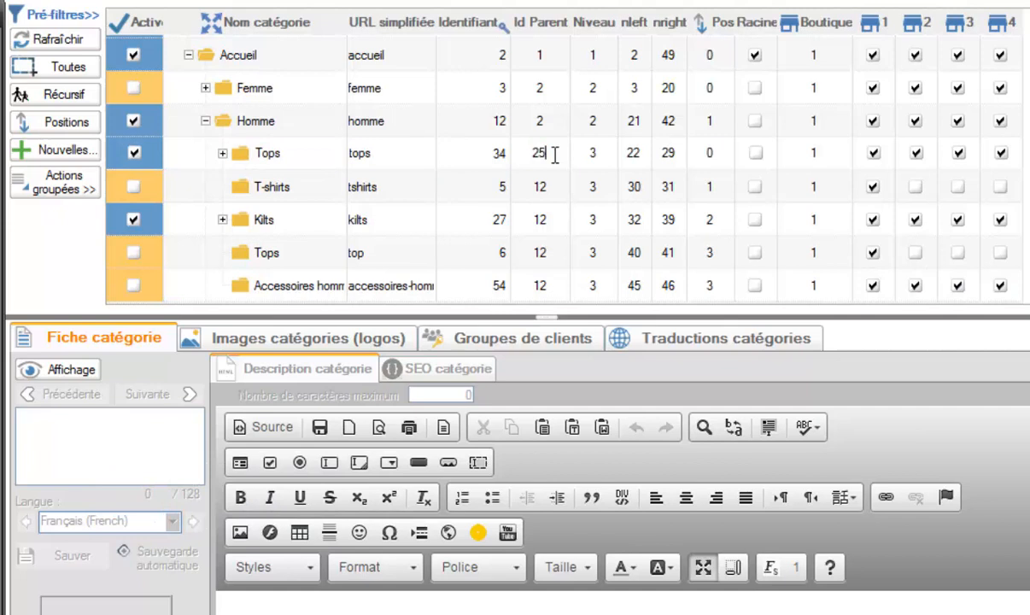
click(553, 181)
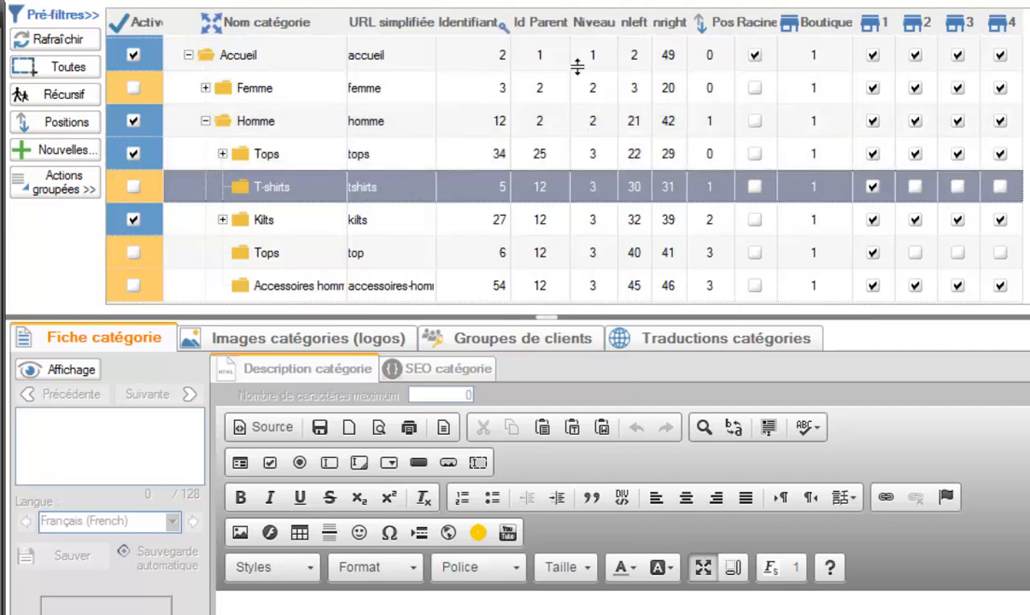
Step: Restore the Id Parent of the Tops category with identifier 34 to 12
click(548, 154)
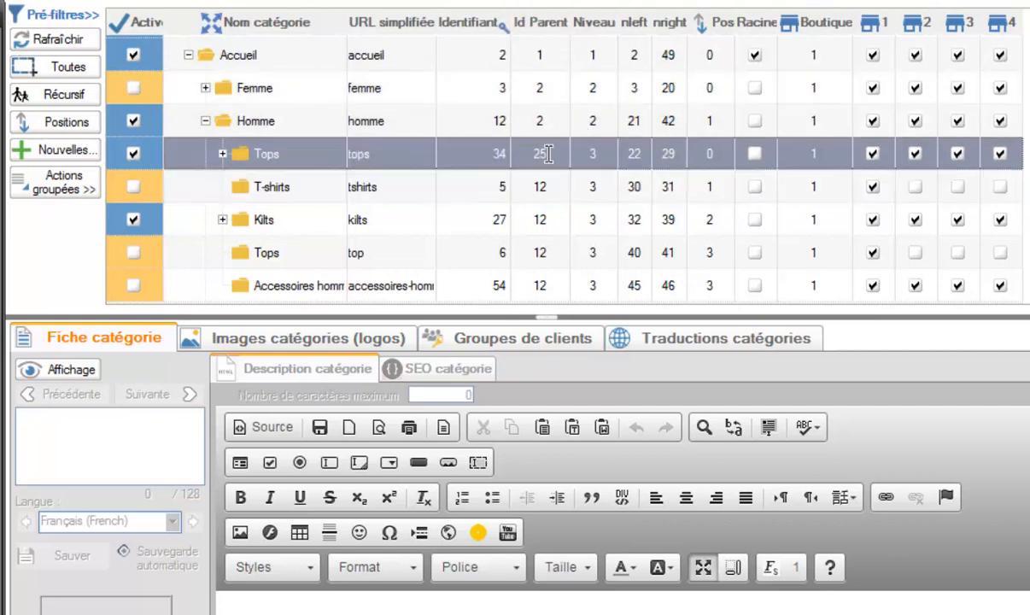
click(547, 154)
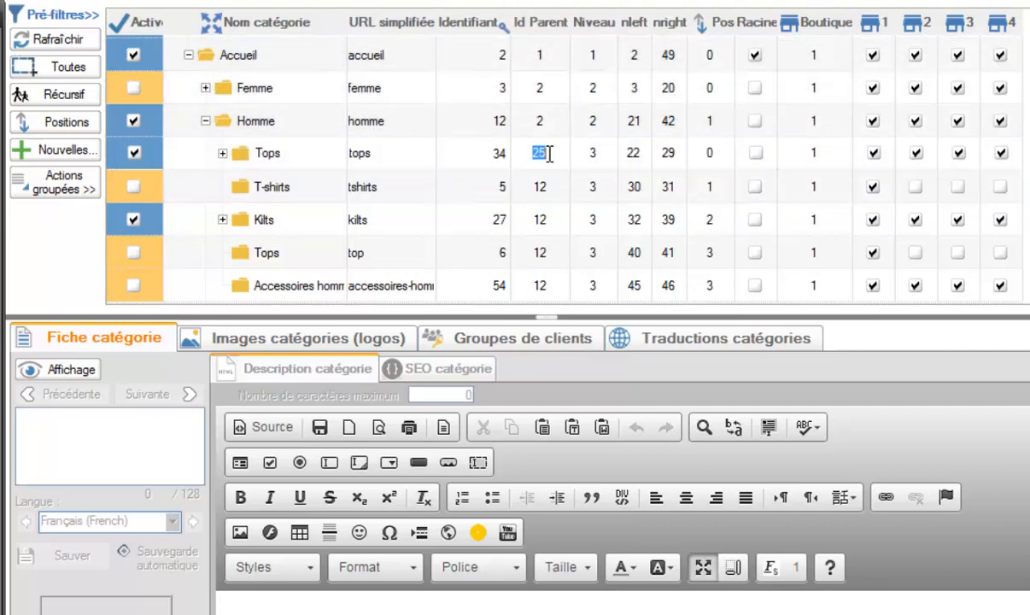
text(1)
click(539, 186)
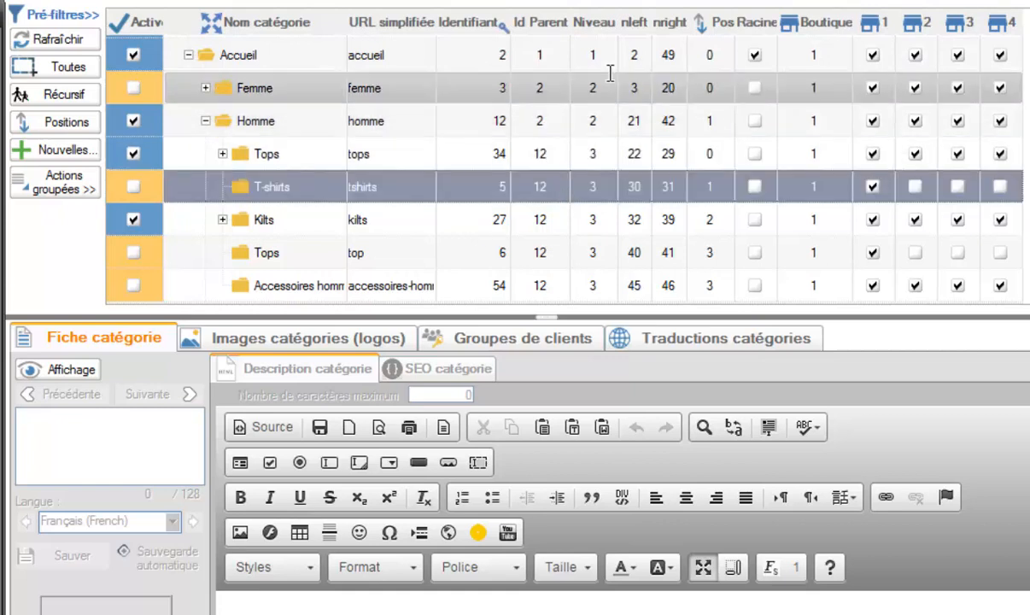
Step: Set the Niveau of the Tops category with identifier 34 under Homme to 1
click(596, 156)
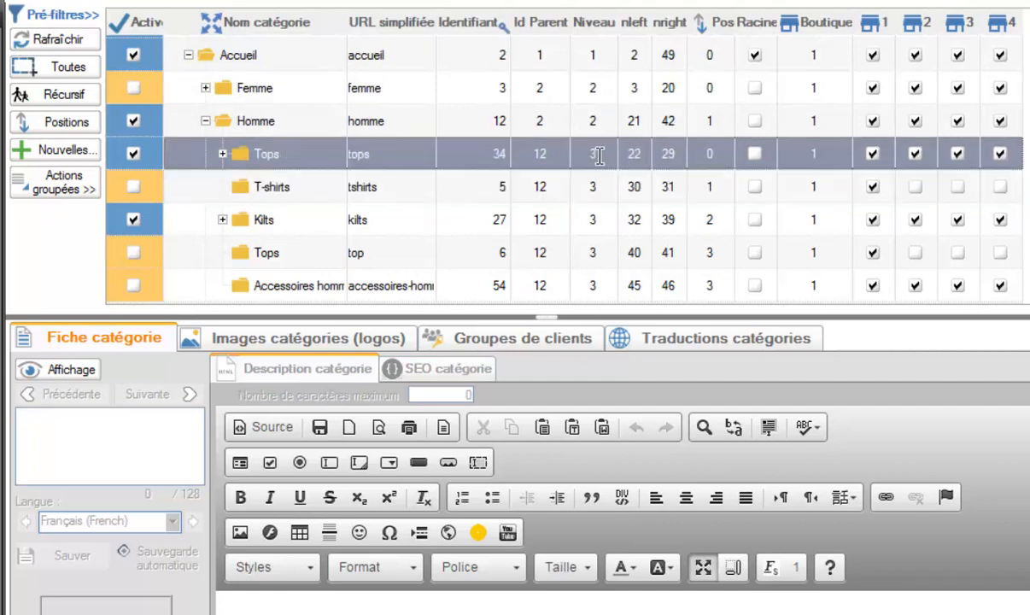
click(599, 156)
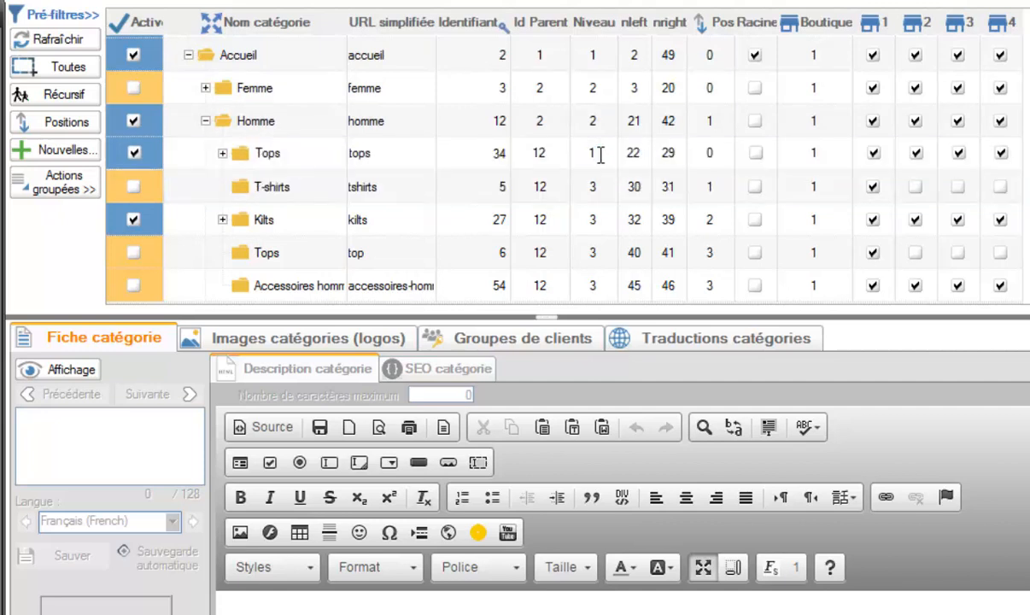
click(595, 183)
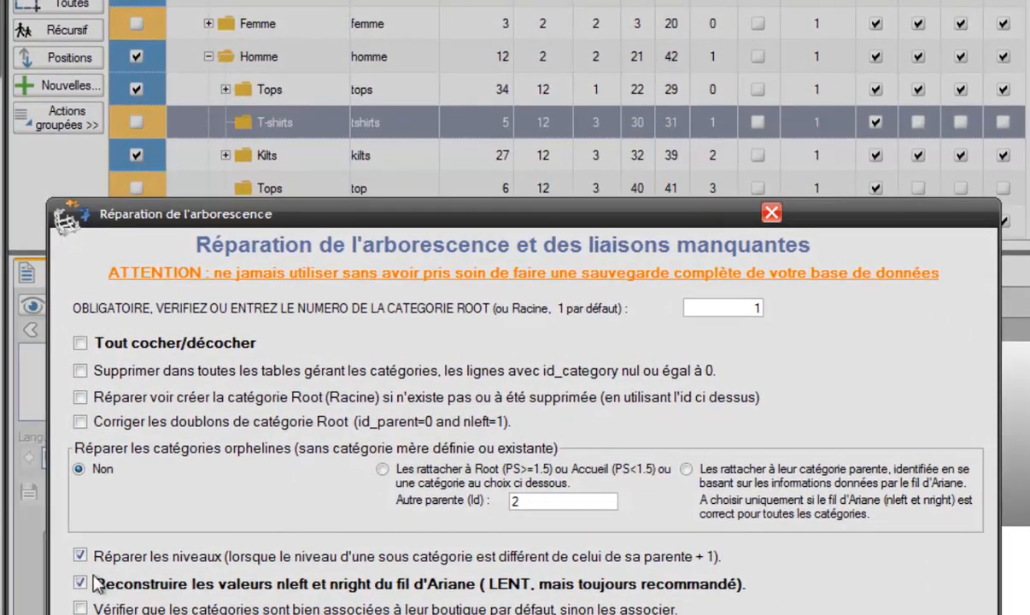
Step: Run the tree repair with only level repair and nleft/nright rebuilding enabled, and accept the risk acknowledgement
click(81, 584)
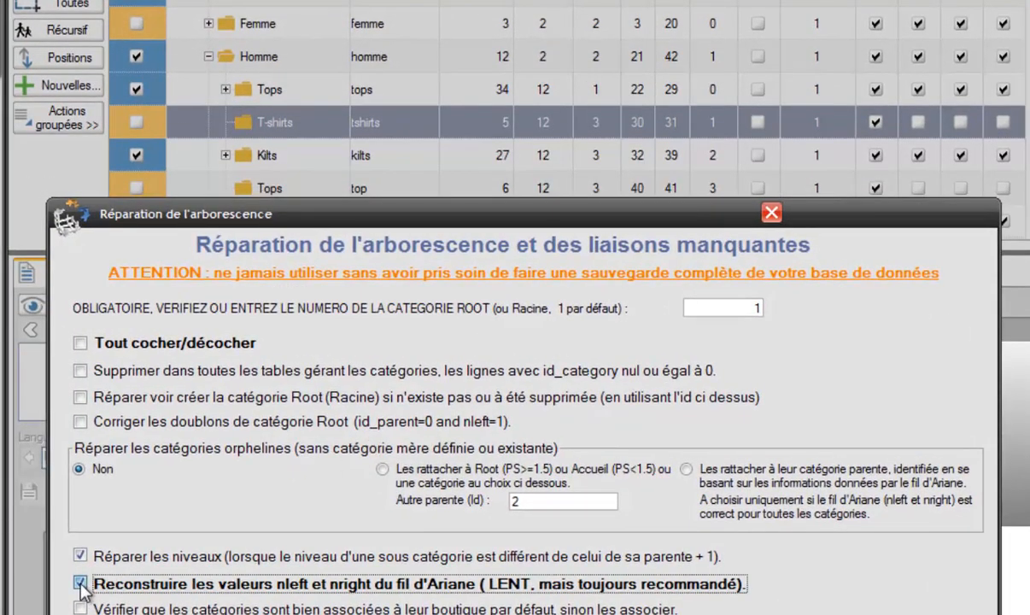
click(79, 556)
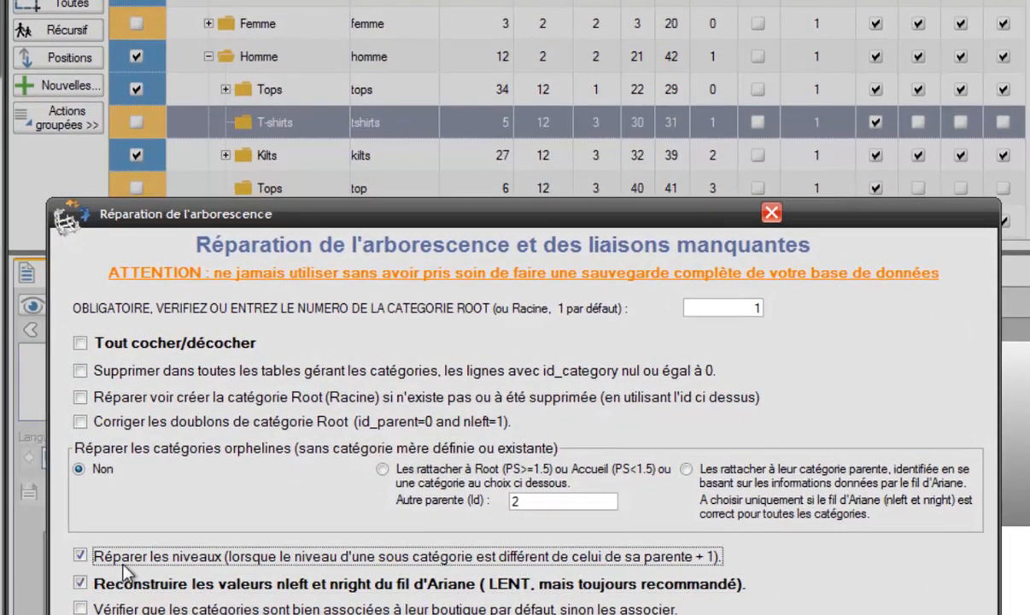
click(79, 556)
click(80, 584)
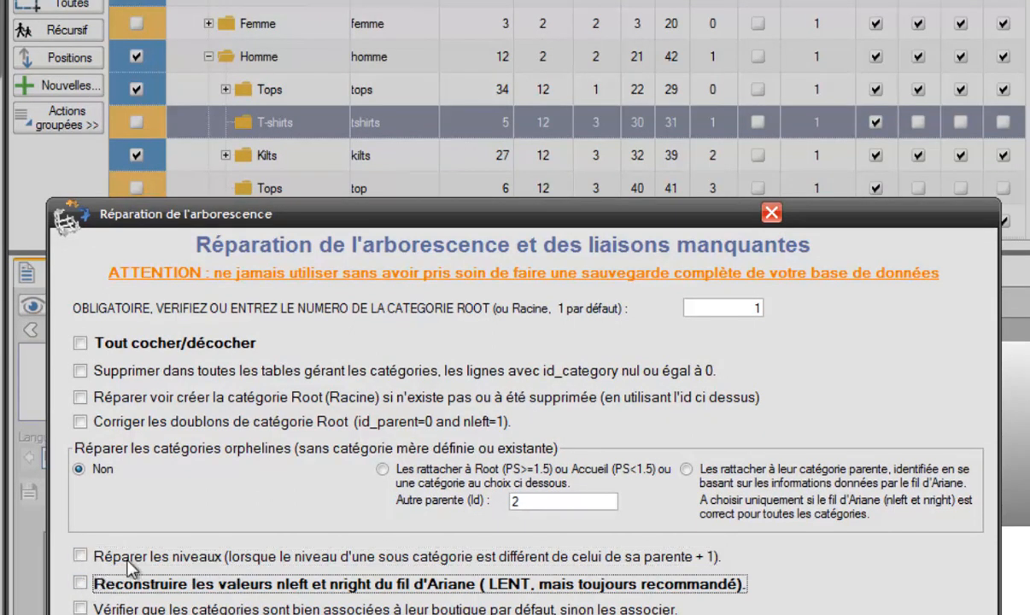
click(79, 556)
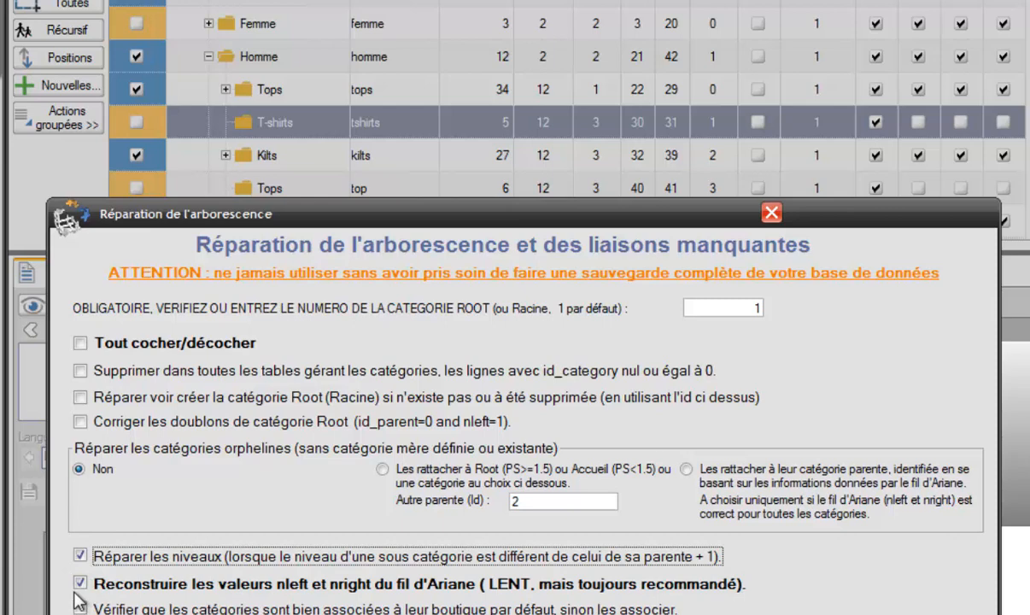
drag(527, 212, 518, 0)
click(393, 613)
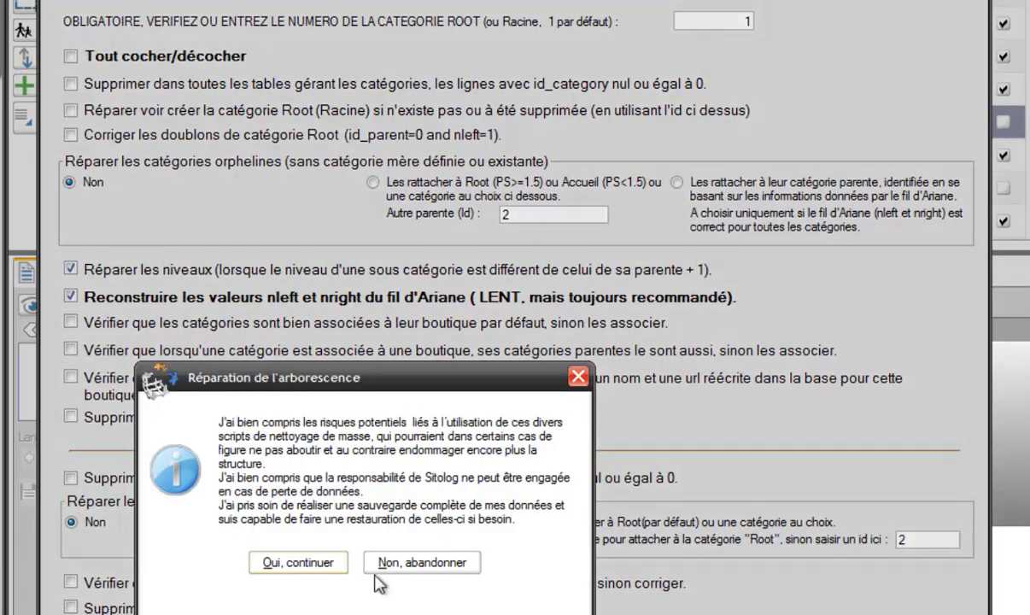
click(308, 565)
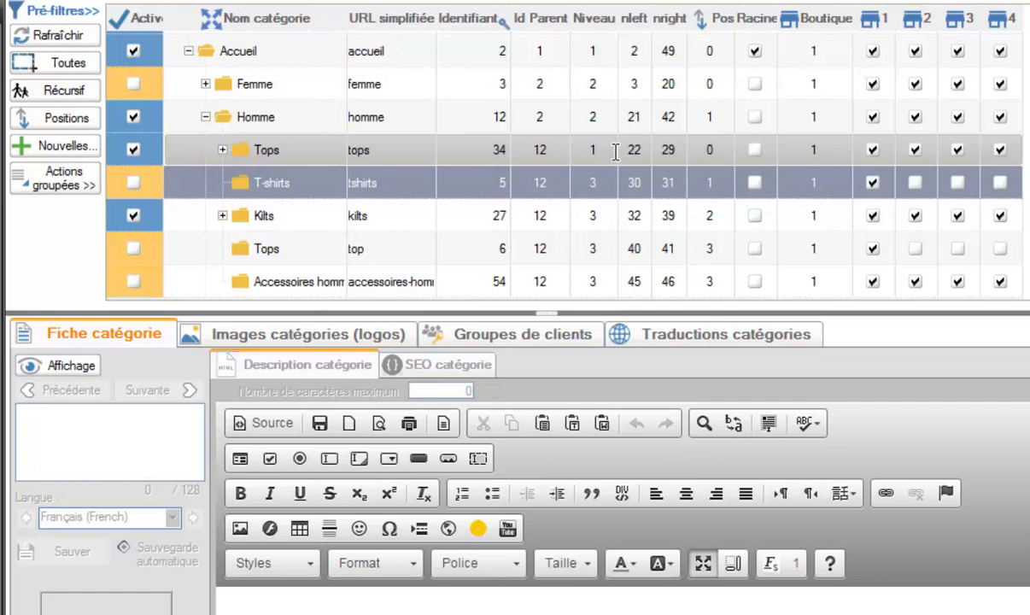
Step: Reload the first level of the category tree and expand Accueil and Homme to inspect the level of Tops
click(65, 37)
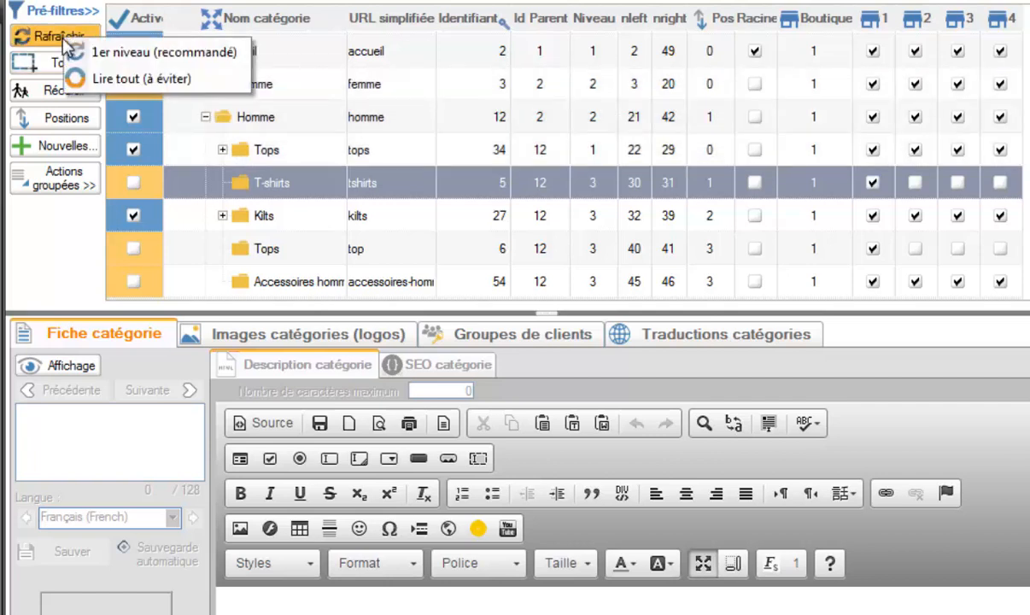
click(120, 52)
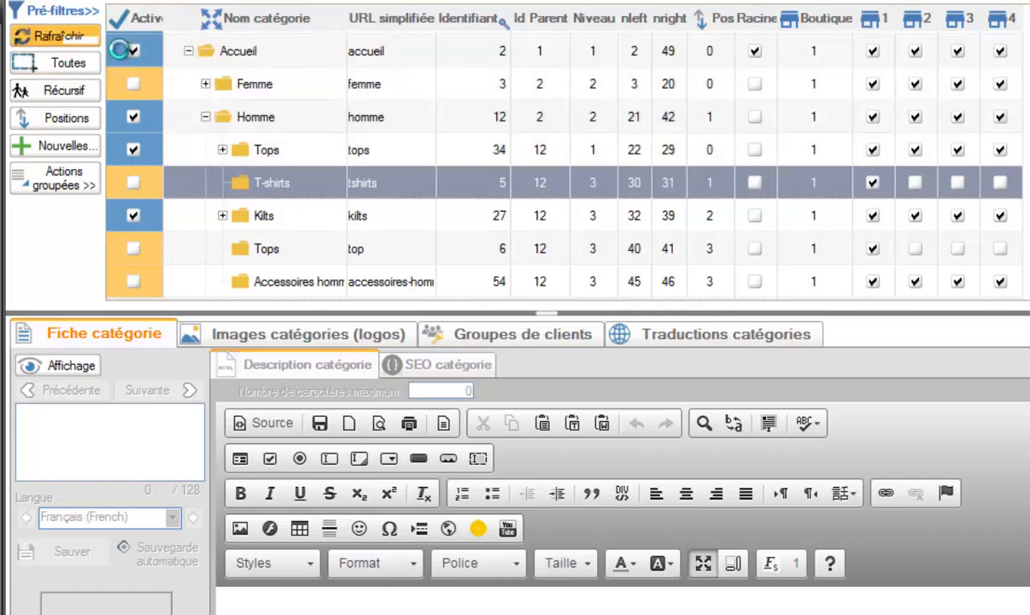
click(186, 80)
click(204, 146)
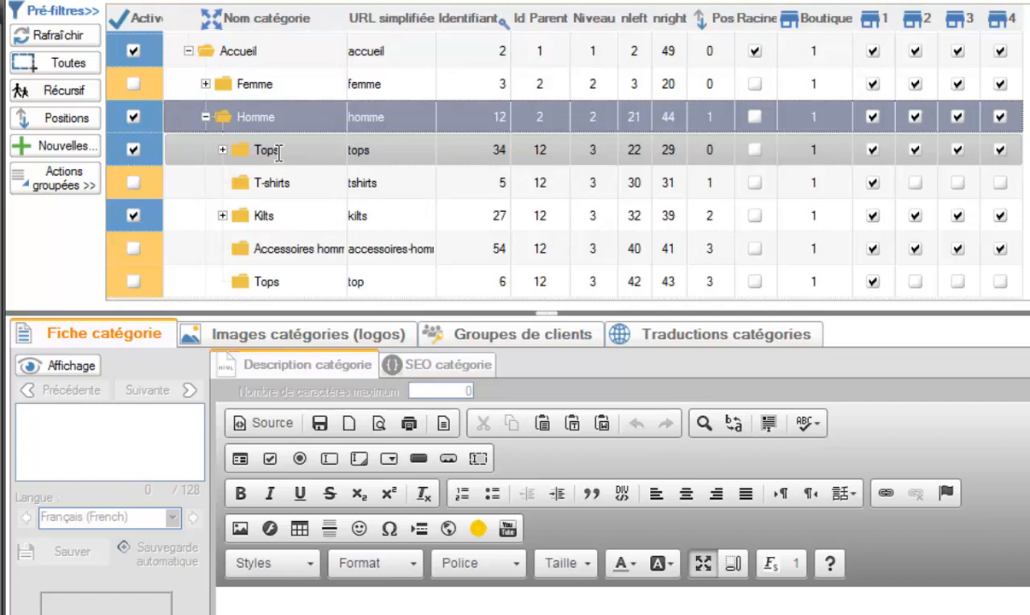
click(279, 152)
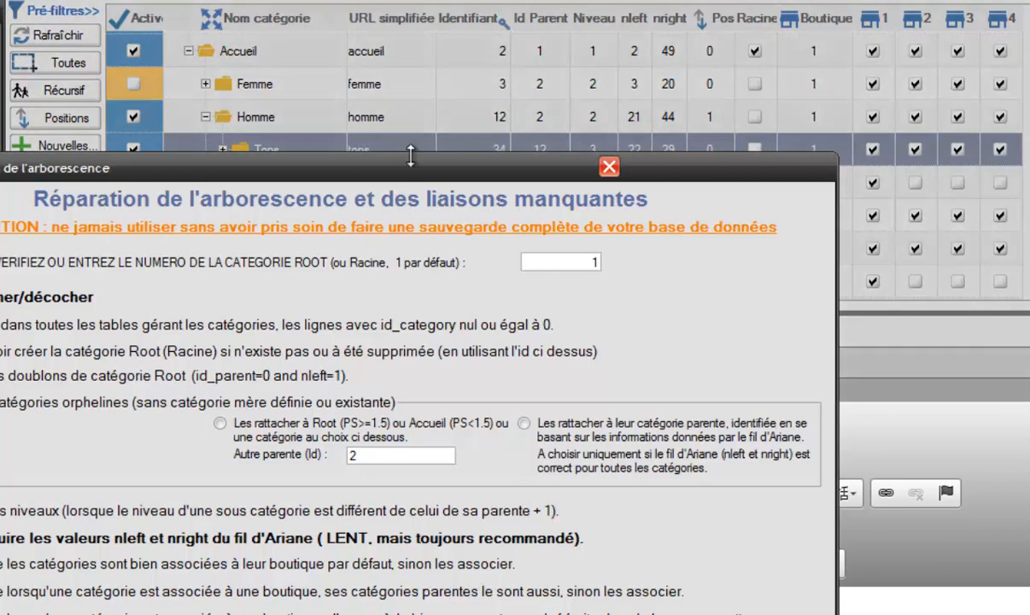
Step: Disable level repair and the rebuilding of nleft and nright values in the tree repair dialog
drag(408, 175, 616, 0)
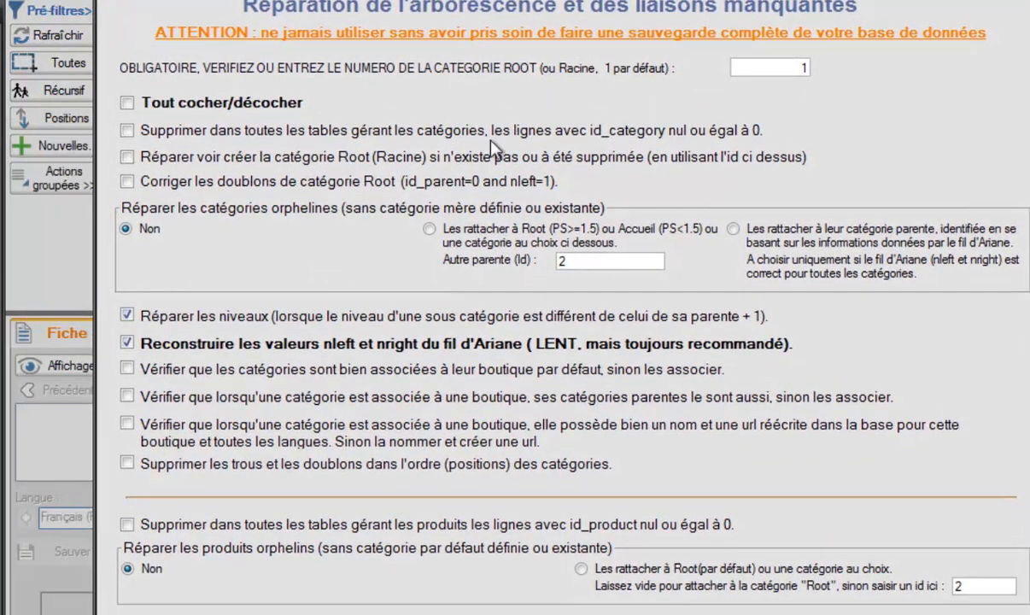
click(127, 315)
click(128, 342)
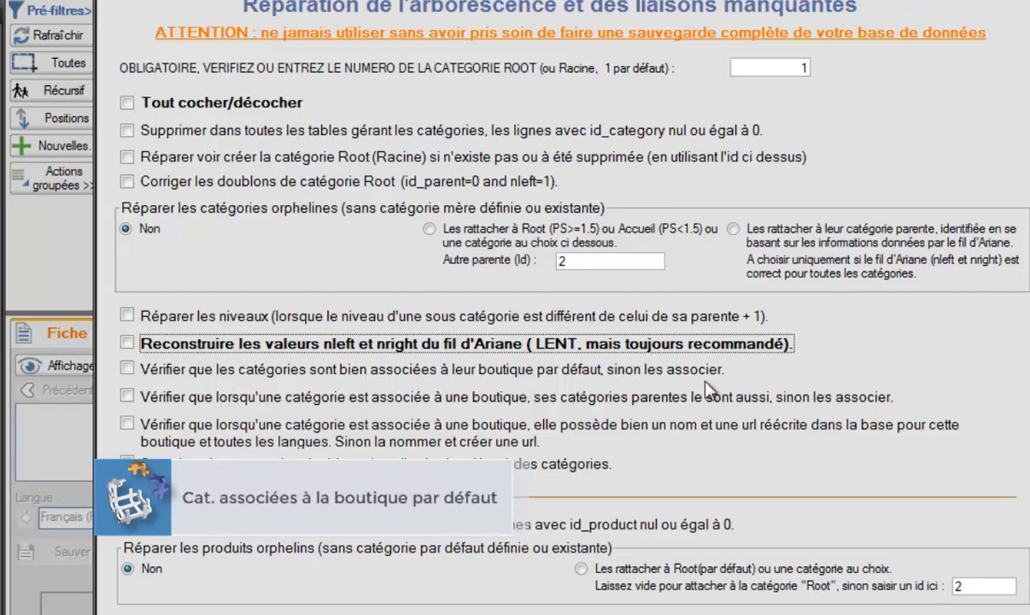
Step: Enable only the check that associates parent categories with the shops of their subcategories, leaving the default shop check off
drag(605, 0, 596, 336)
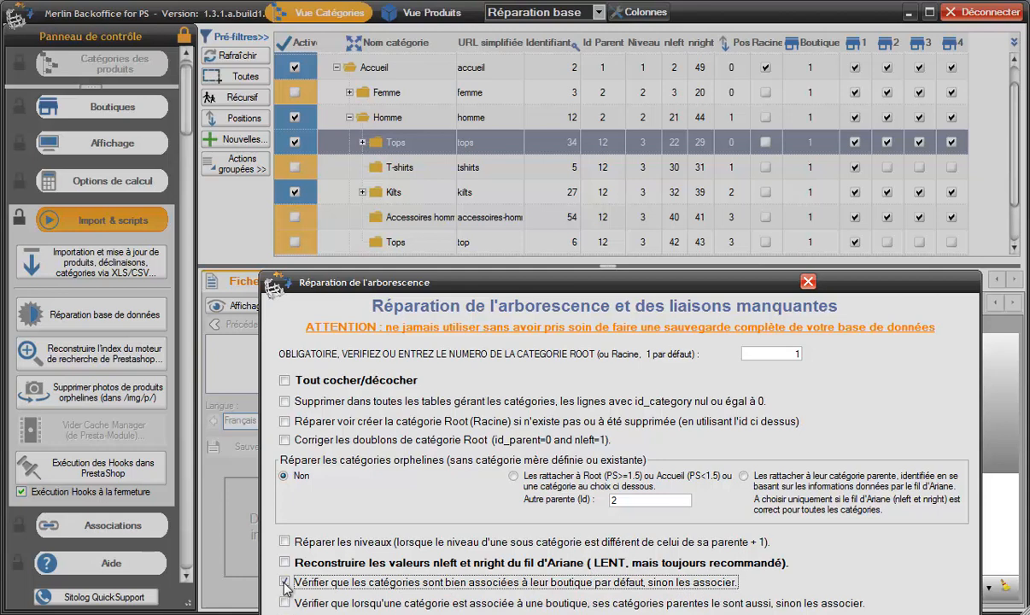
drag(608, 286, 602, 216)
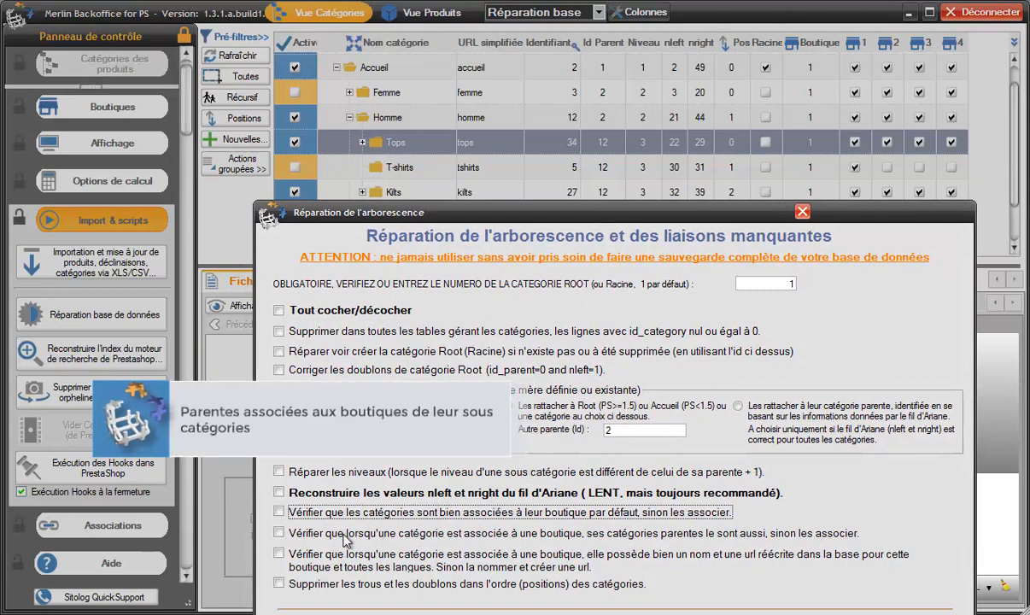
click(278, 533)
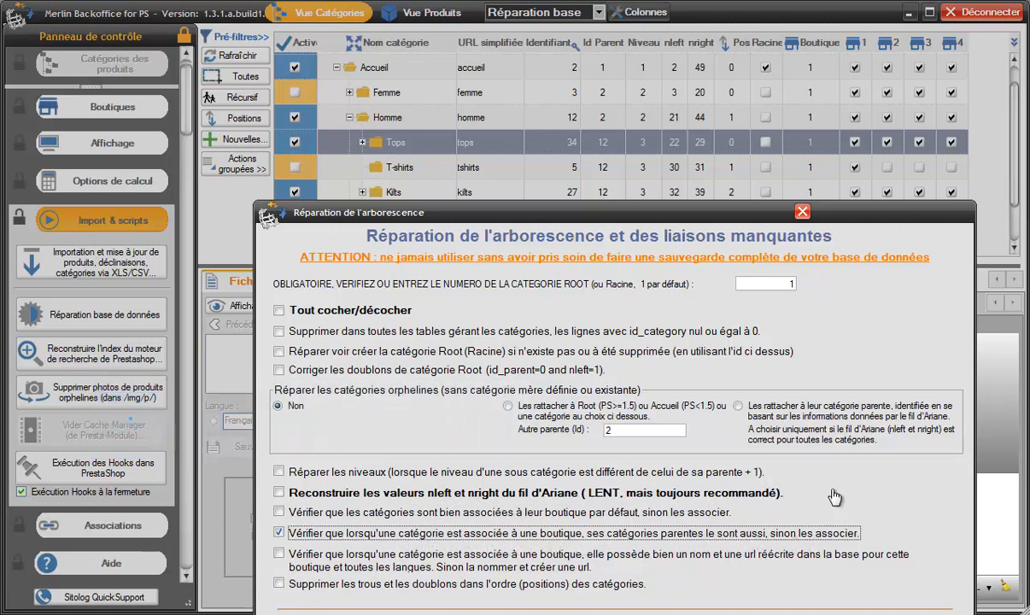
drag(700, 214, 715, 244)
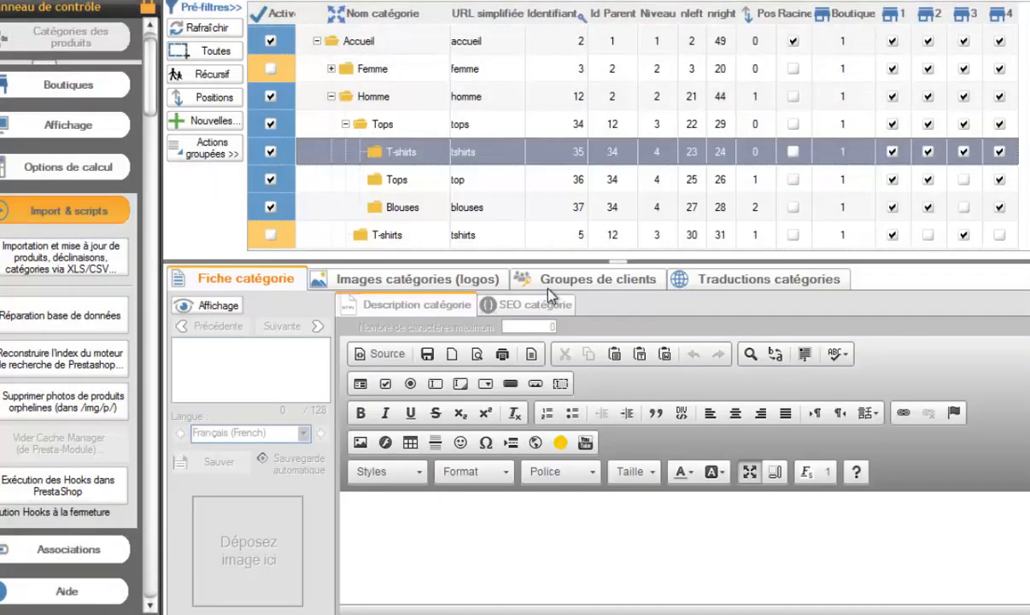
Step: Remove Tops (identifier 34) and its T-shirts subcategory from shop 3, and associate only T-shirts with shop 3 again
click(389, 125)
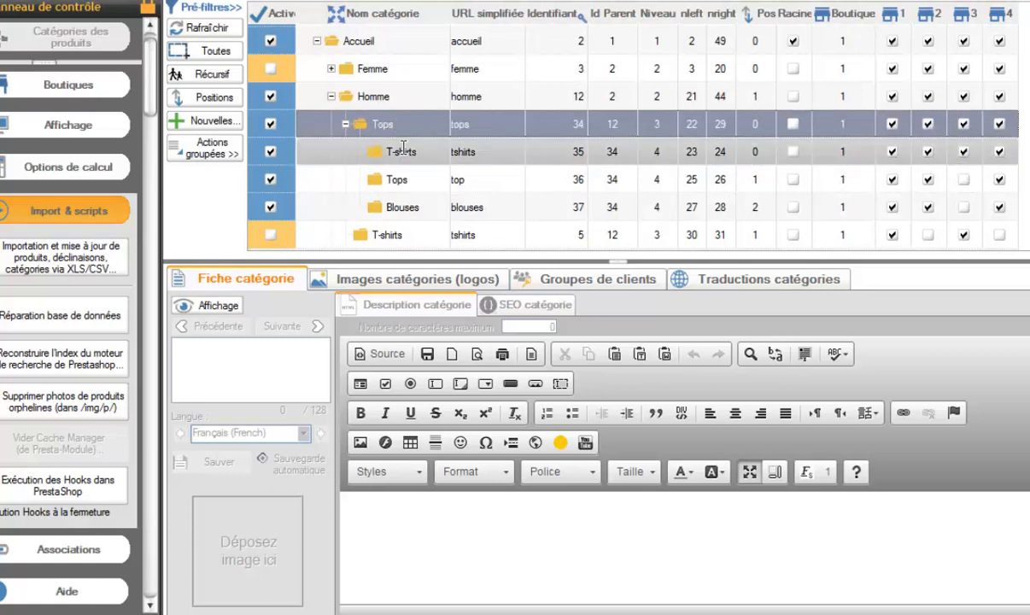
click(403, 151)
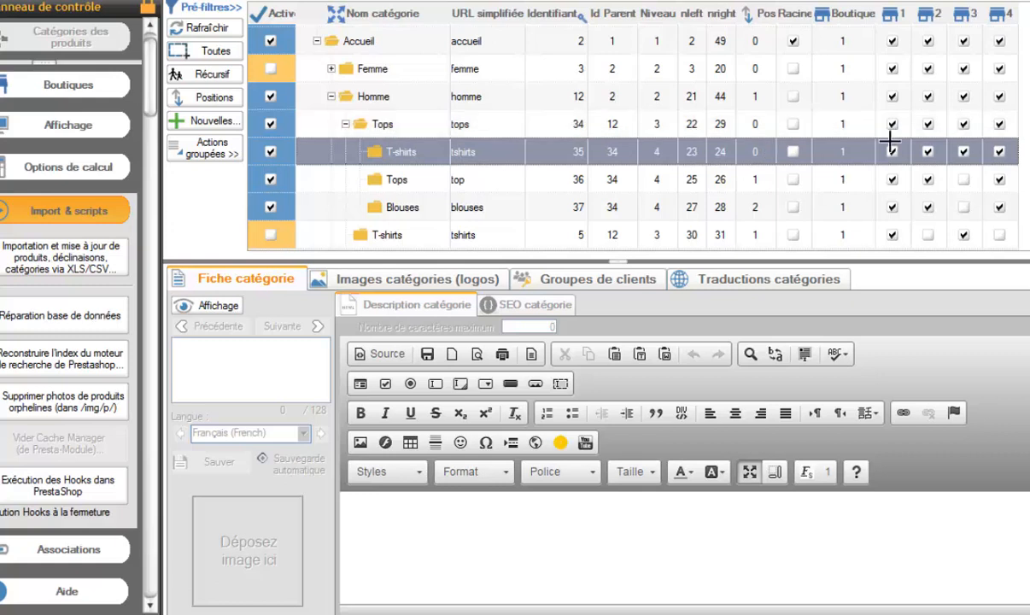
click(965, 152)
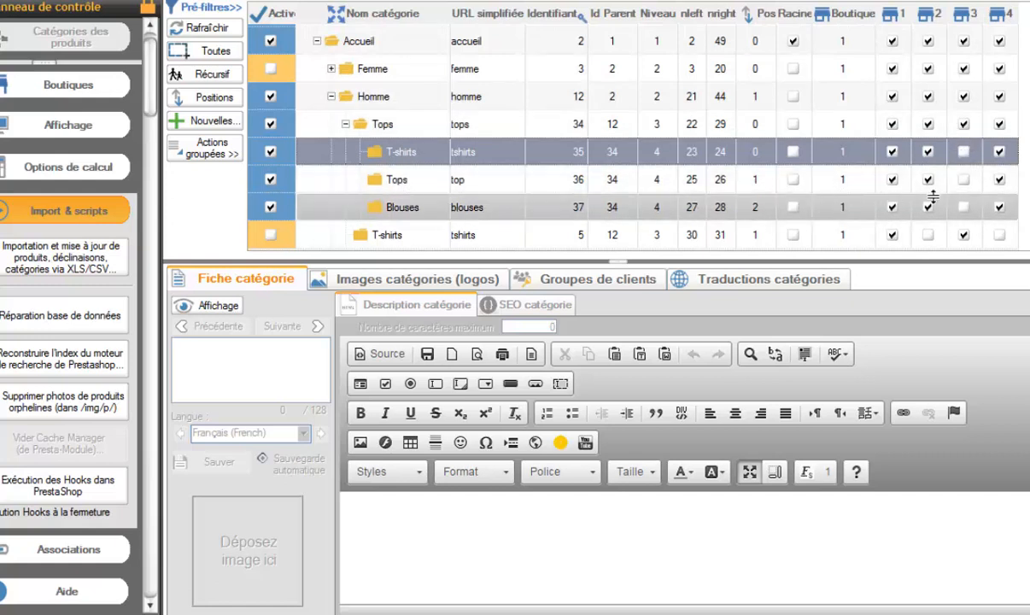
click(963, 123)
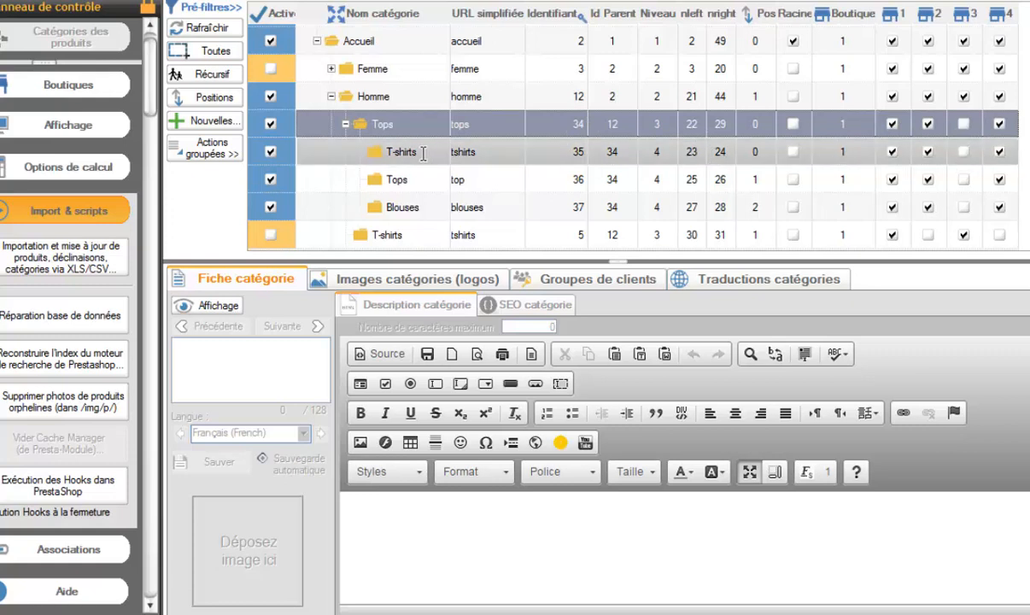
click(399, 147)
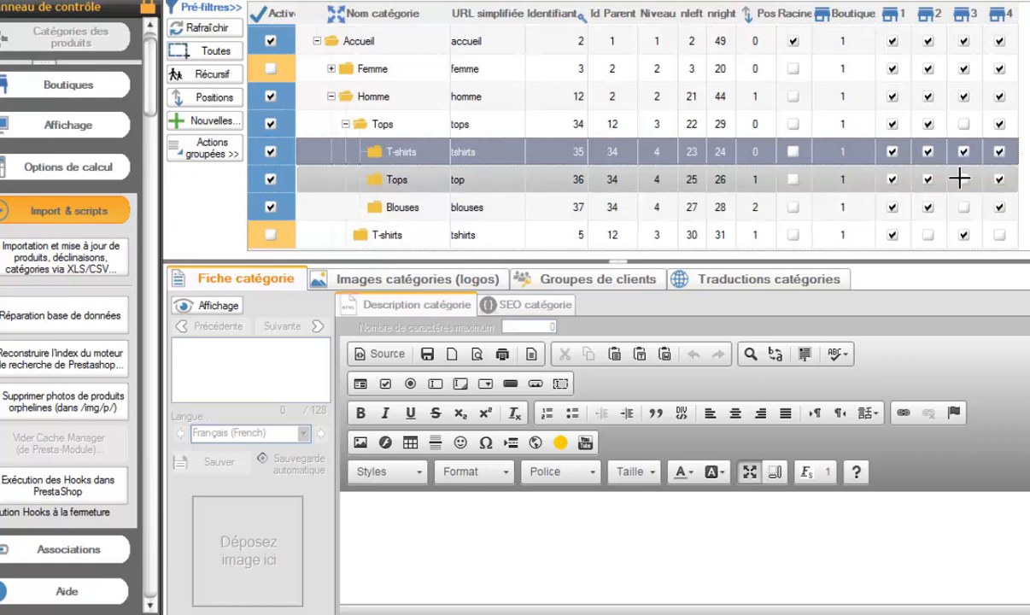
Step: Reload the first level of the category tree and expand Accueil, Homme and Tops to inspect the shop 3 associations
click(956, 176)
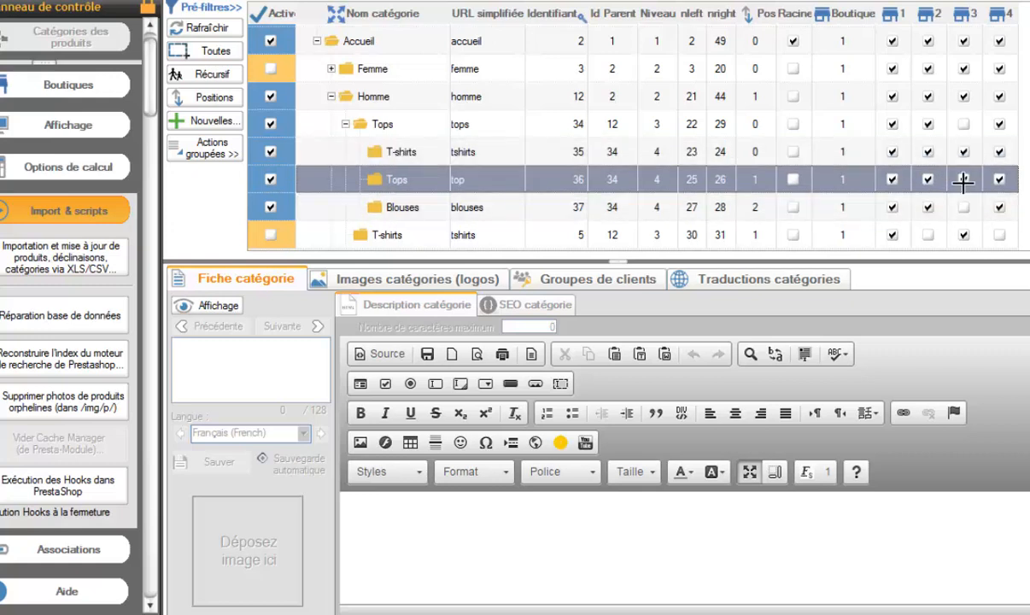
click(220, 30)
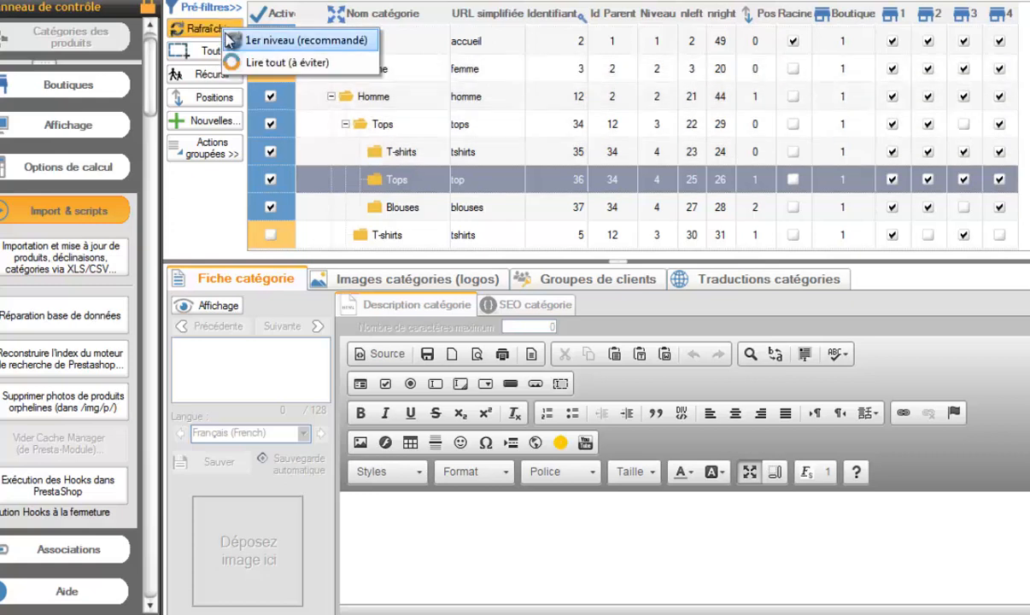
click(256, 41)
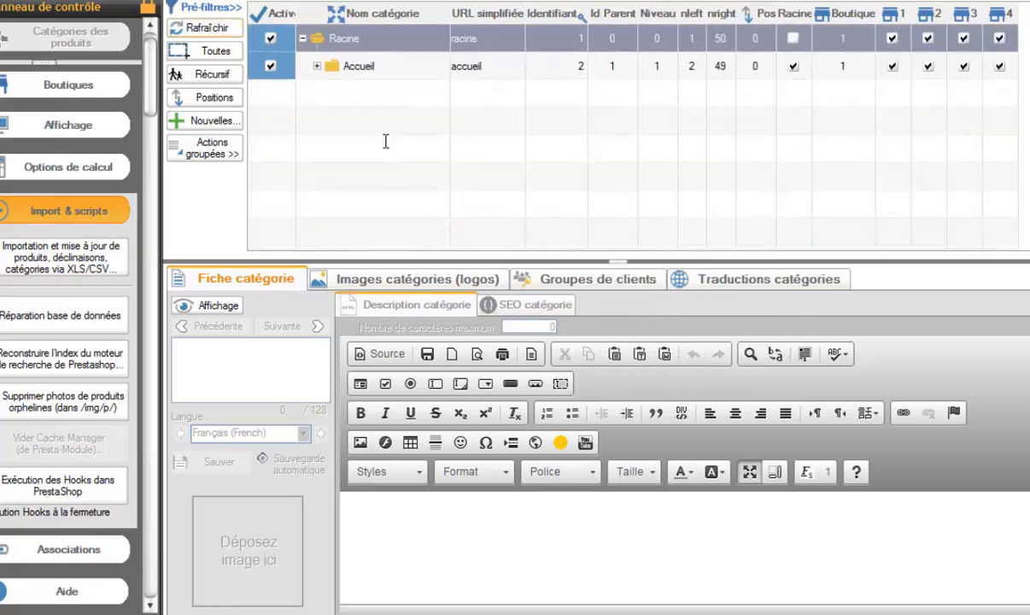
click(317, 66)
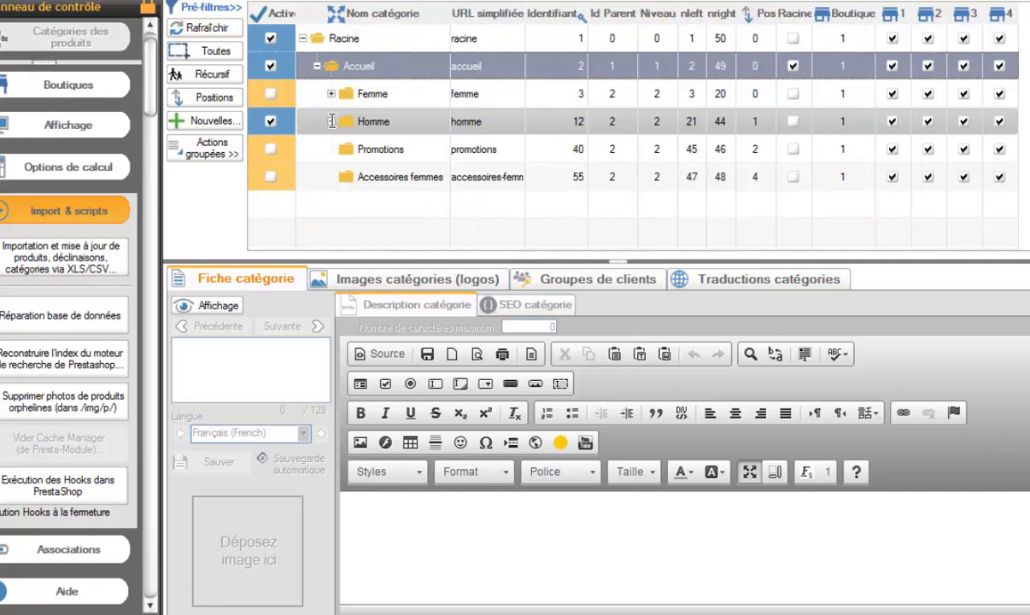
click(332, 121)
click(344, 124)
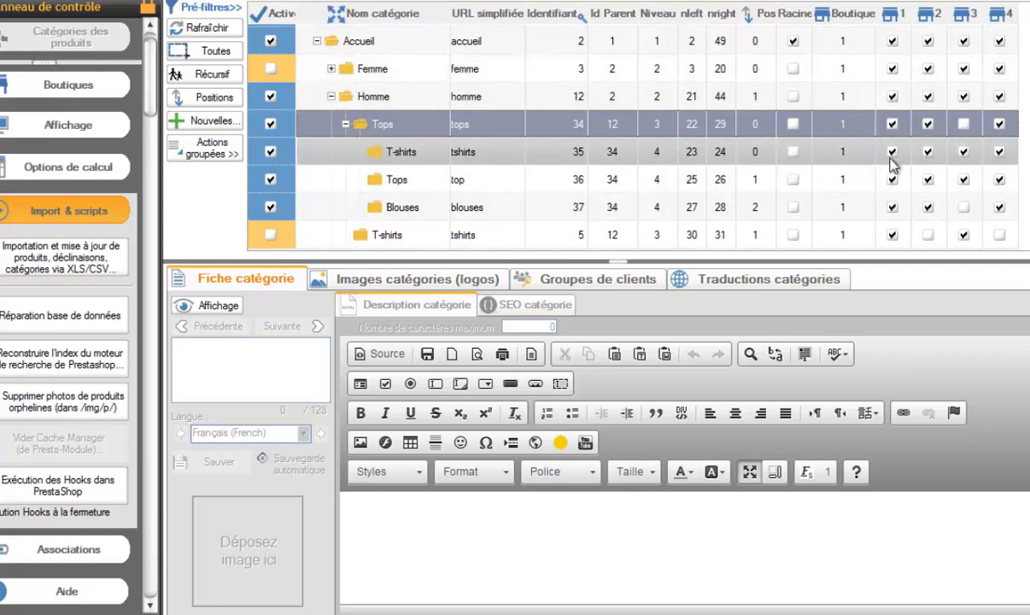
Step: Run the tree repair with only the parent category shop association check, accepting the risk disclaimer
click(72, 324)
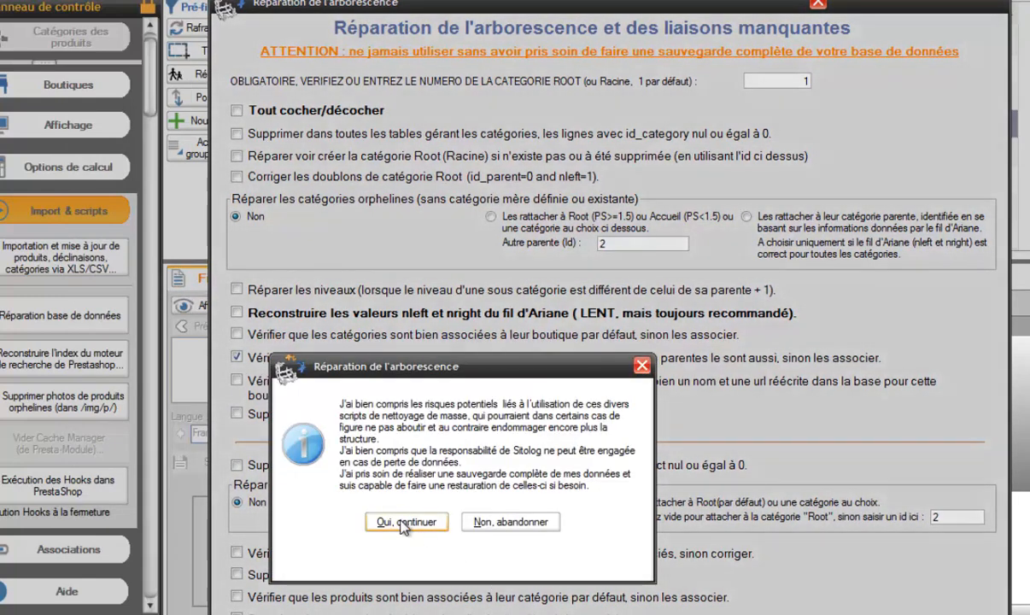
click(415, 518)
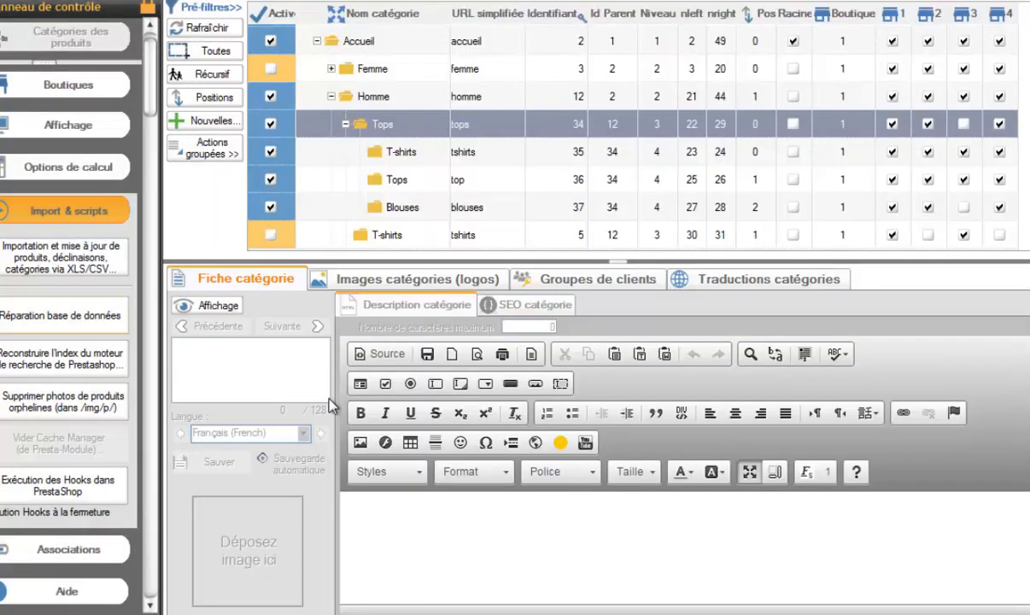
Step: Reload the repaired category tree at its first level and expand down to Tops to check its association with shop 3
click(205, 30)
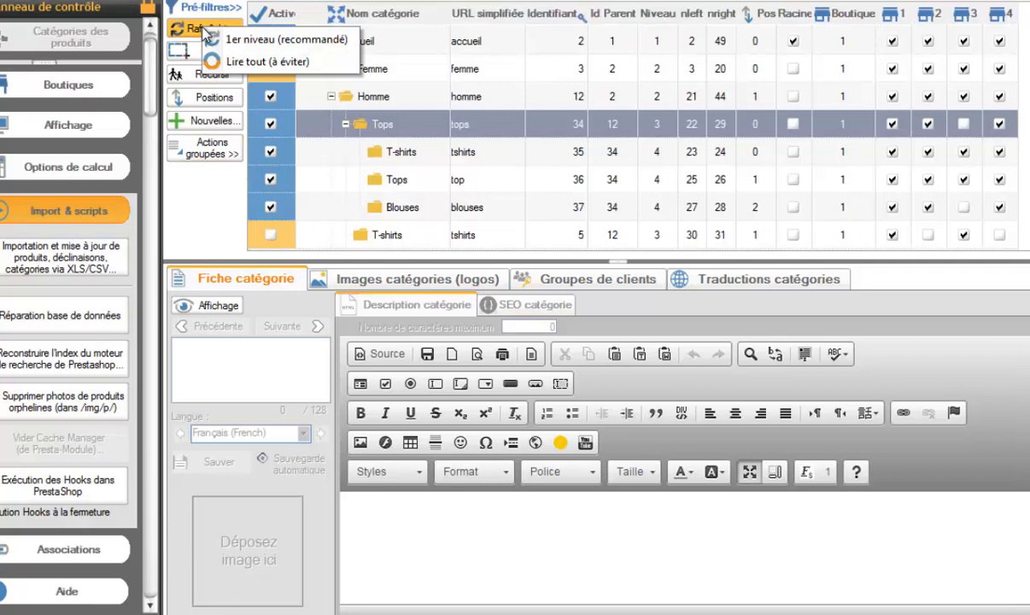
click(215, 39)
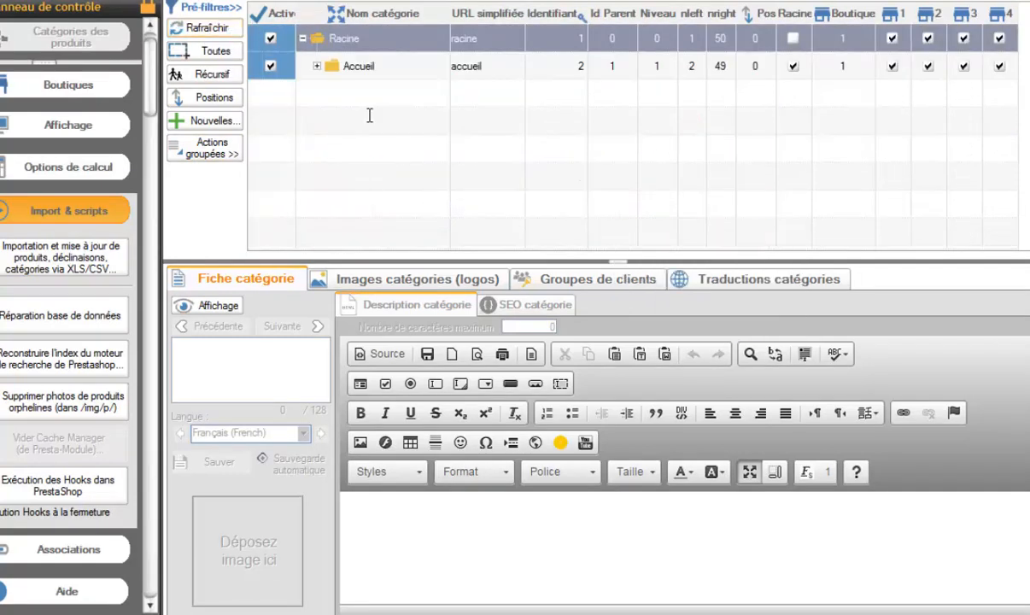
click(317, 65)
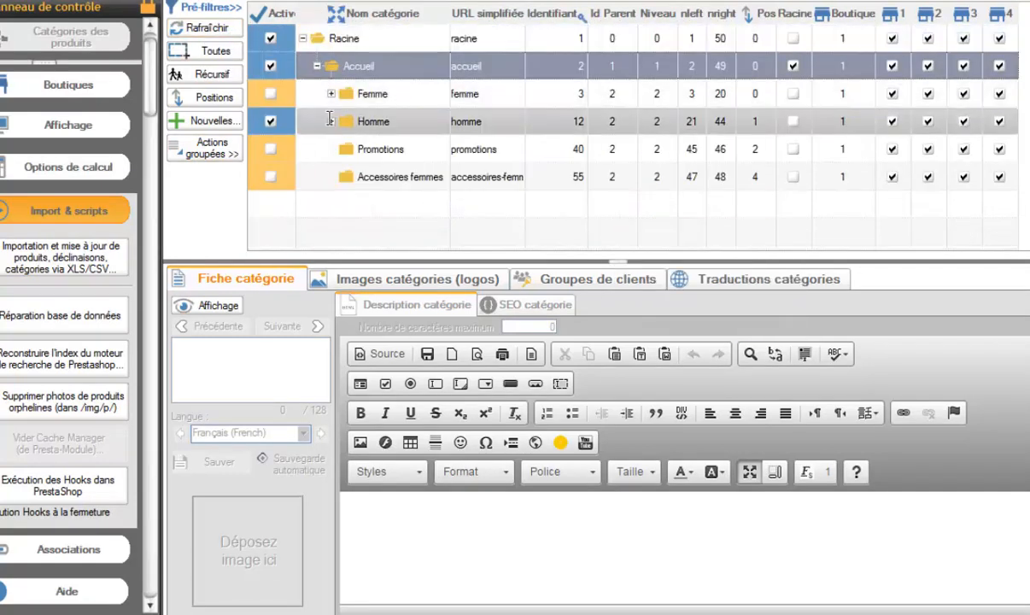
click(313, 115)
click(345, 125)
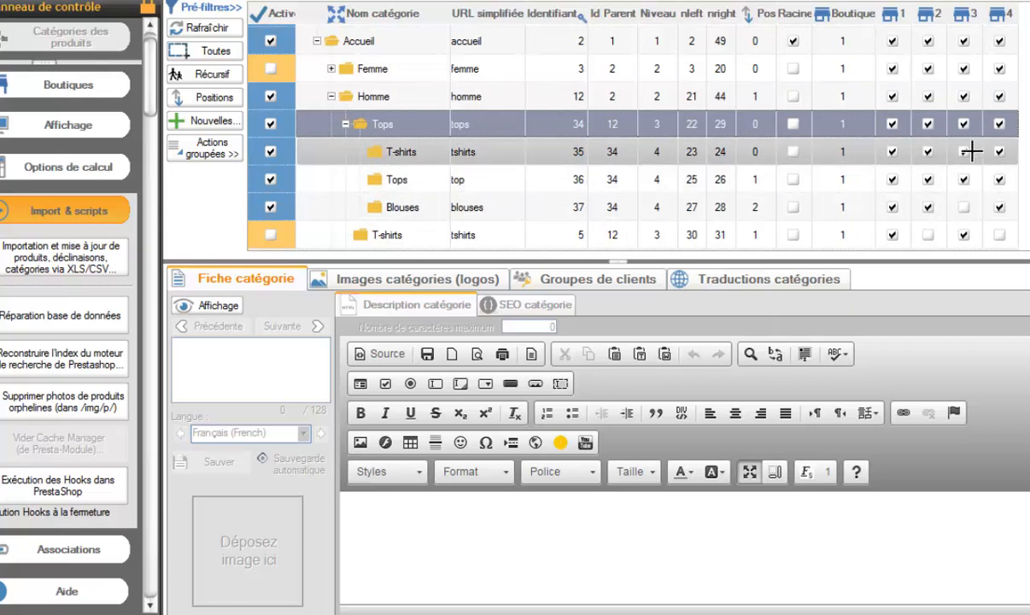
mouse_move(951, 135)
mouse_down()
mouse_move(962, 134)
mouse_move(947, 128)
mouse_up()
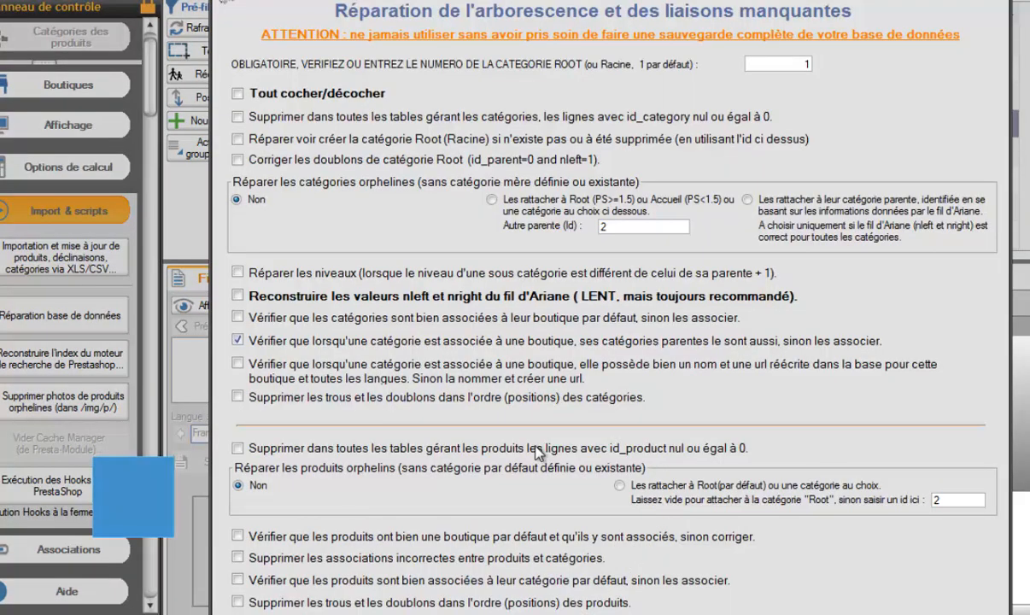
Step: In the tree repair options, replace the parent category association check with the check for category names and rewritten URLs per shop and language
click(239, 363)
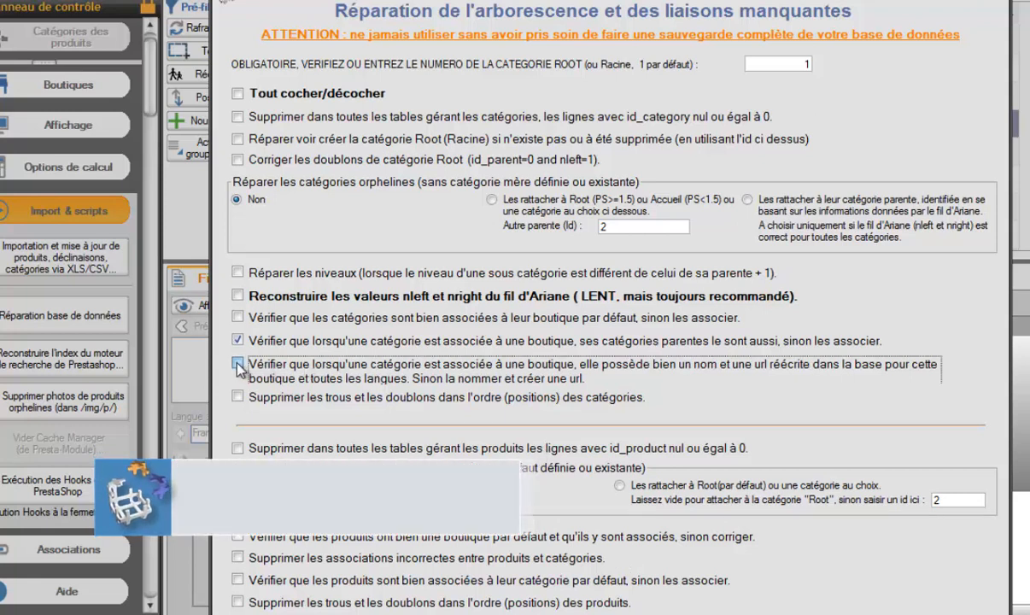
click(238, 316)
click(237, 340)
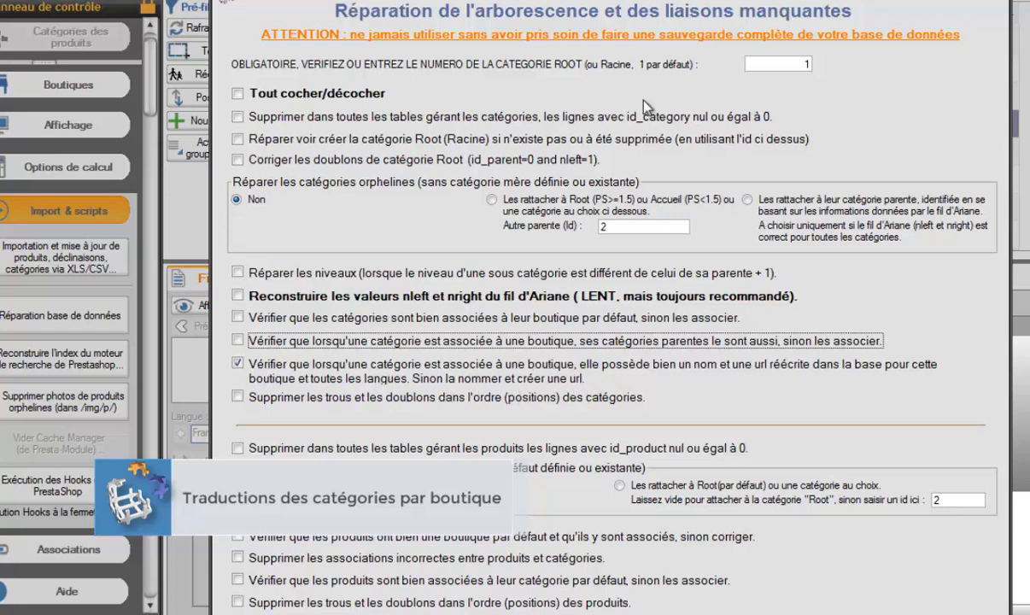
drag(649, 0, 661, 152)
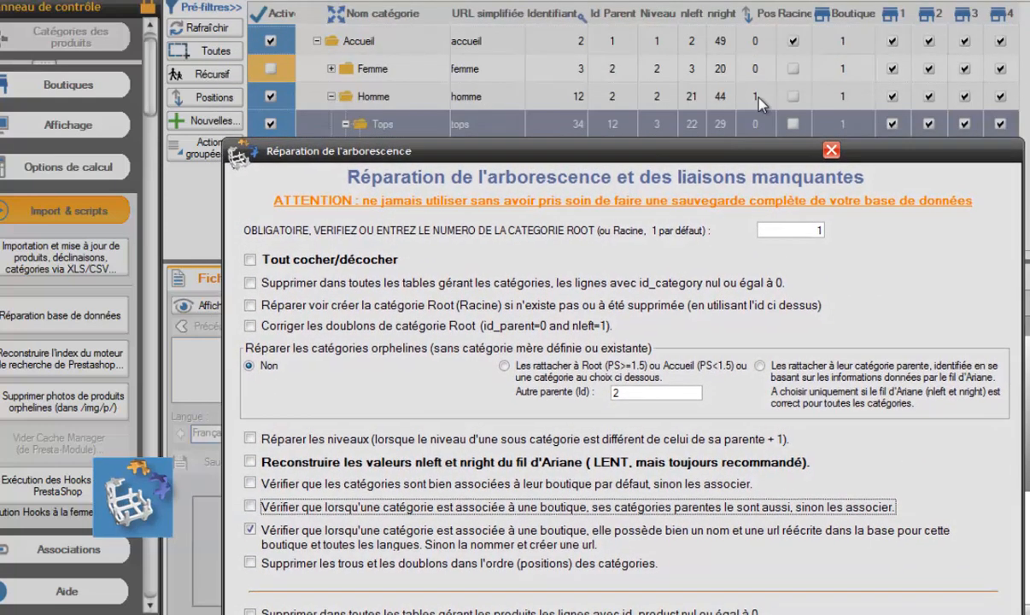
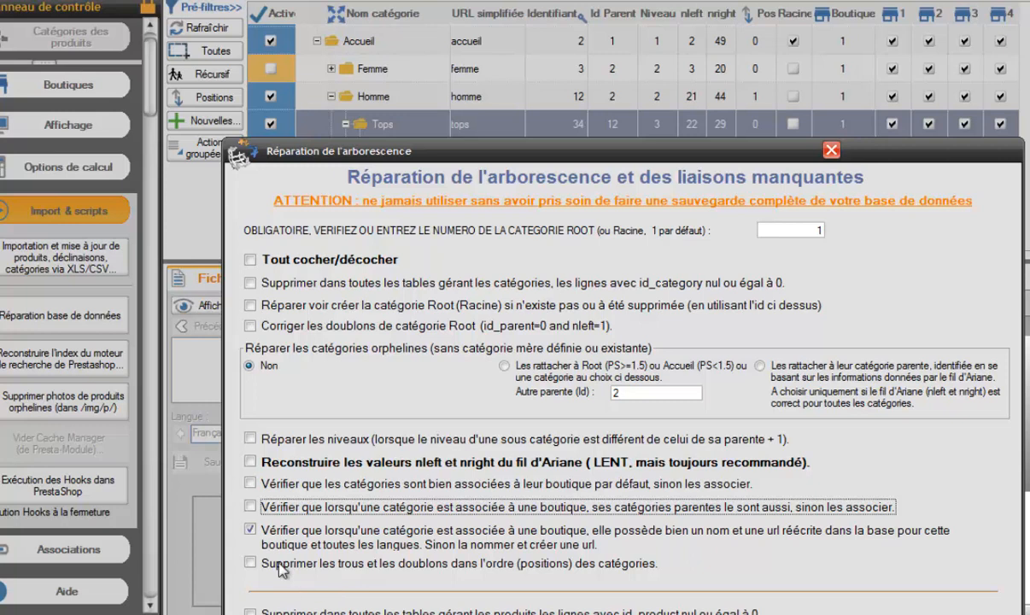
Step: Disable the category name and URL check, enable removal of gaps and duplicates in category positions, and examine the tree's position values
click(251, 529)
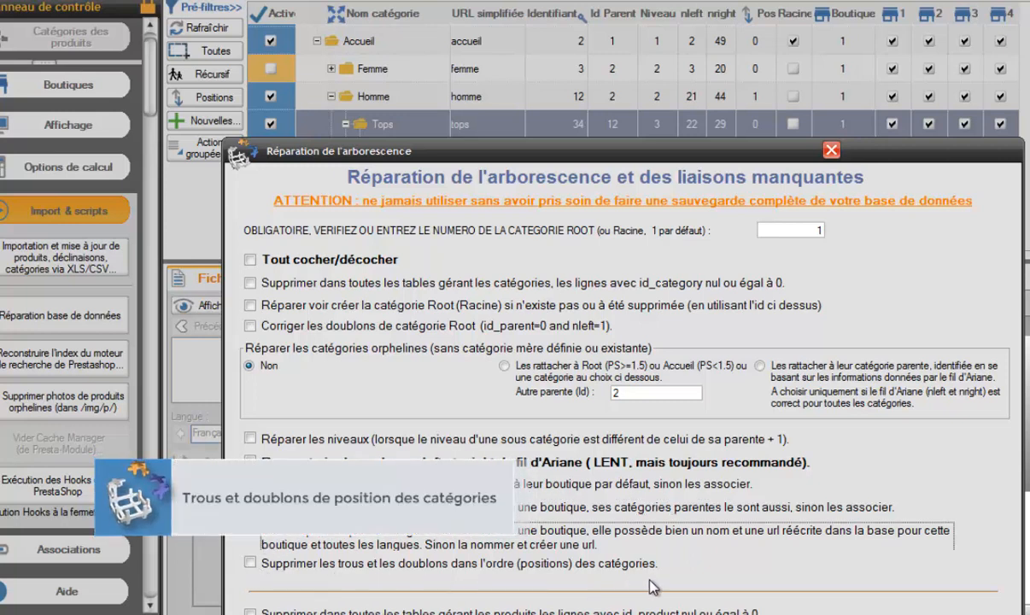
click(250, 563)
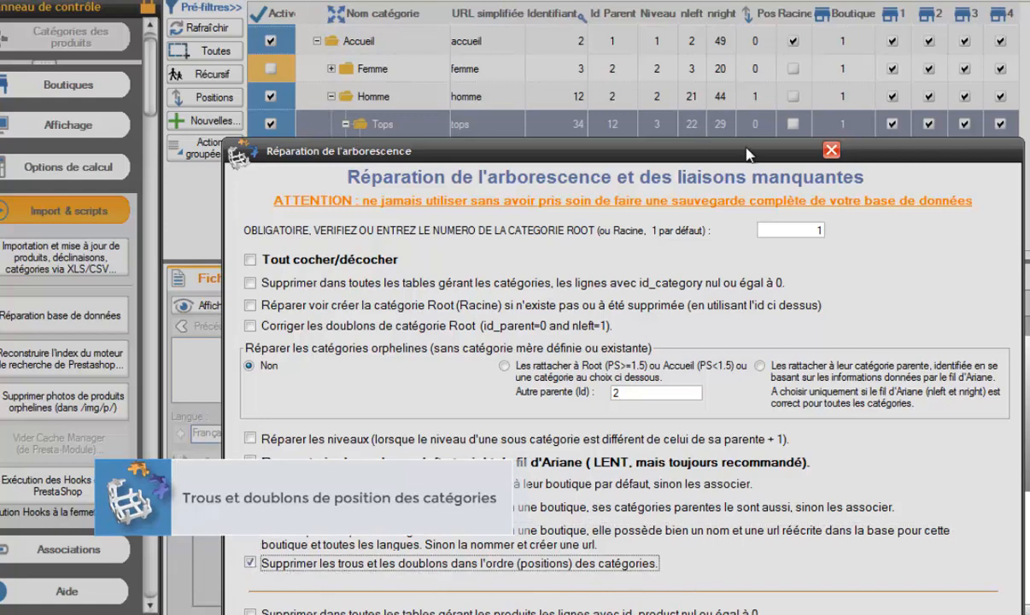
drag(709, 151, 775, 319)
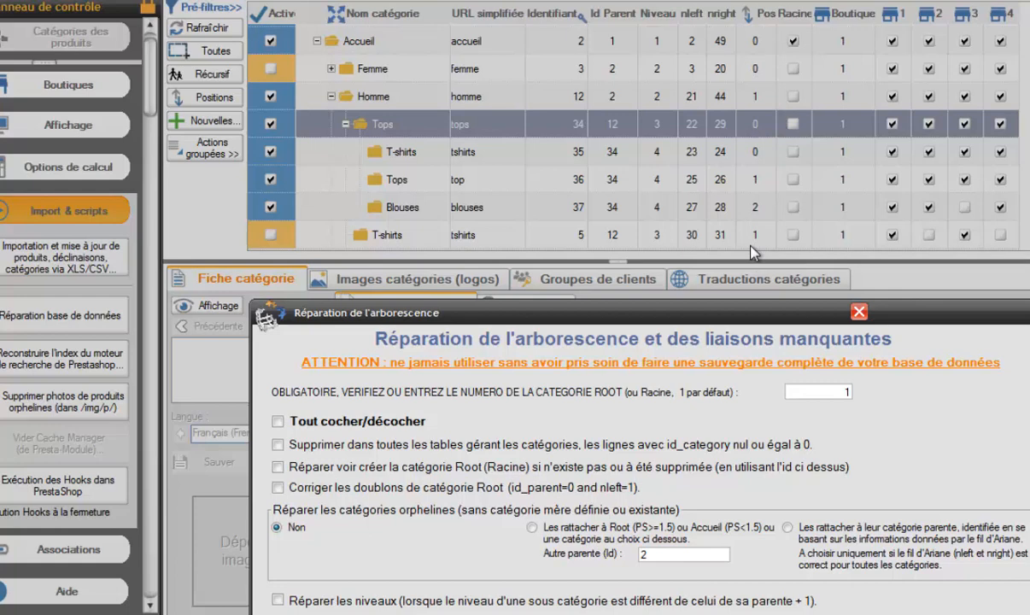
drag(736, 317, 735, 103)
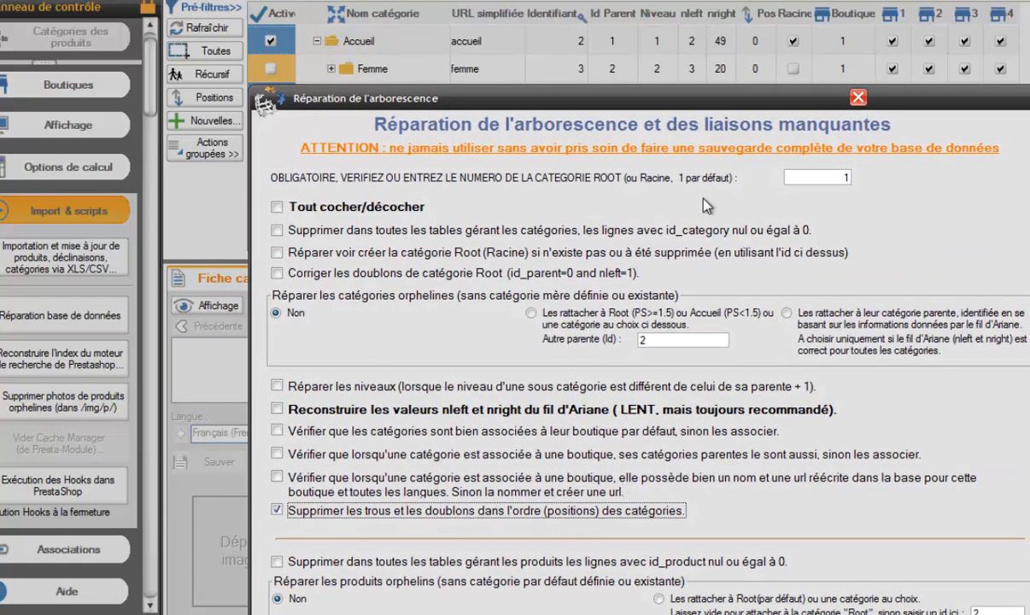
drag(688, 103, 703, 284)
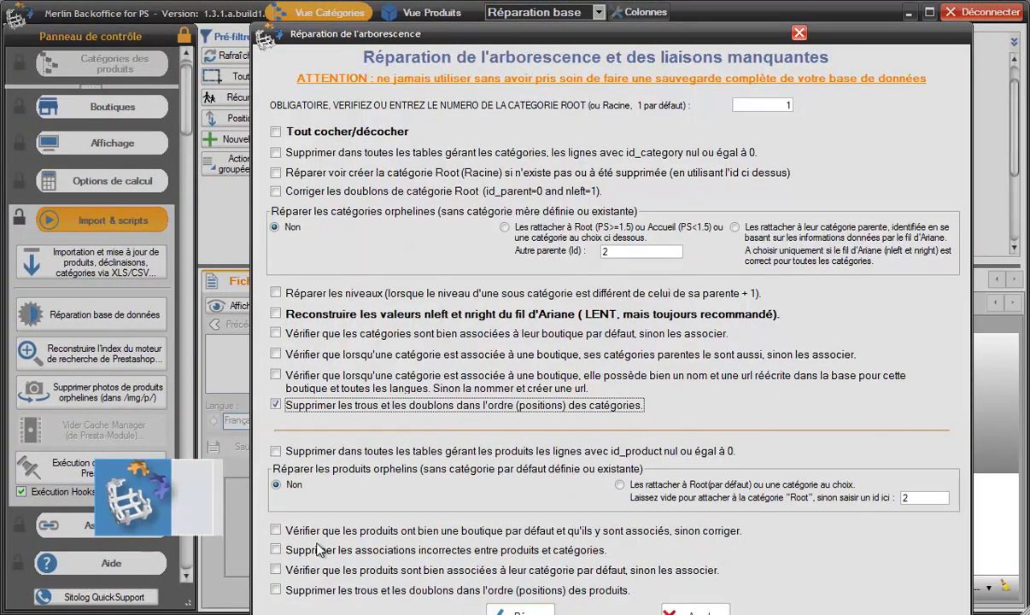
Step: Enable deletion of product table rows whose id_product is null or equal to 0, and close the repair dialog
drag(643, 41, 677, 15)
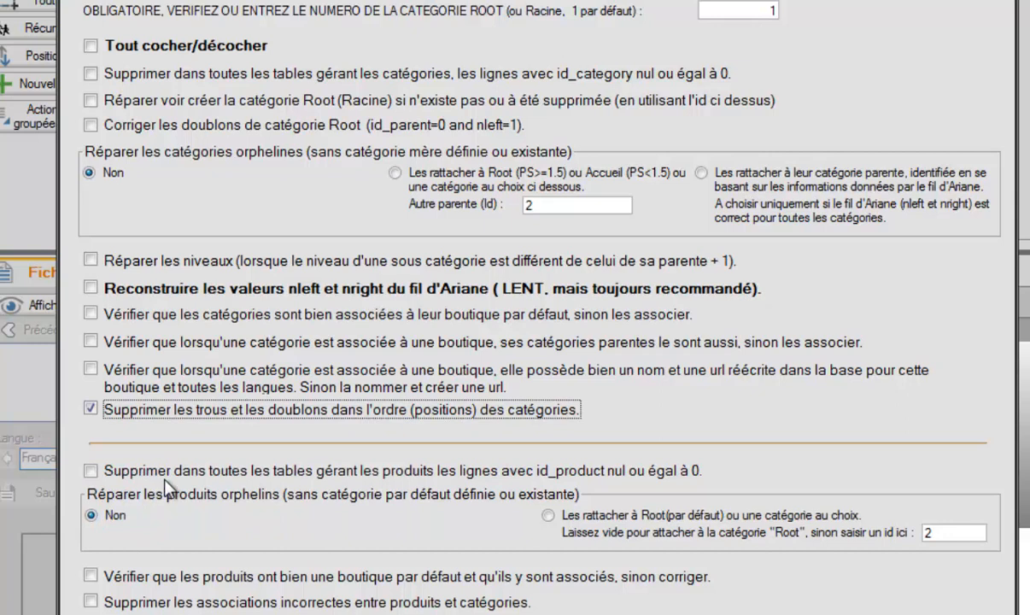
click(89, 469)
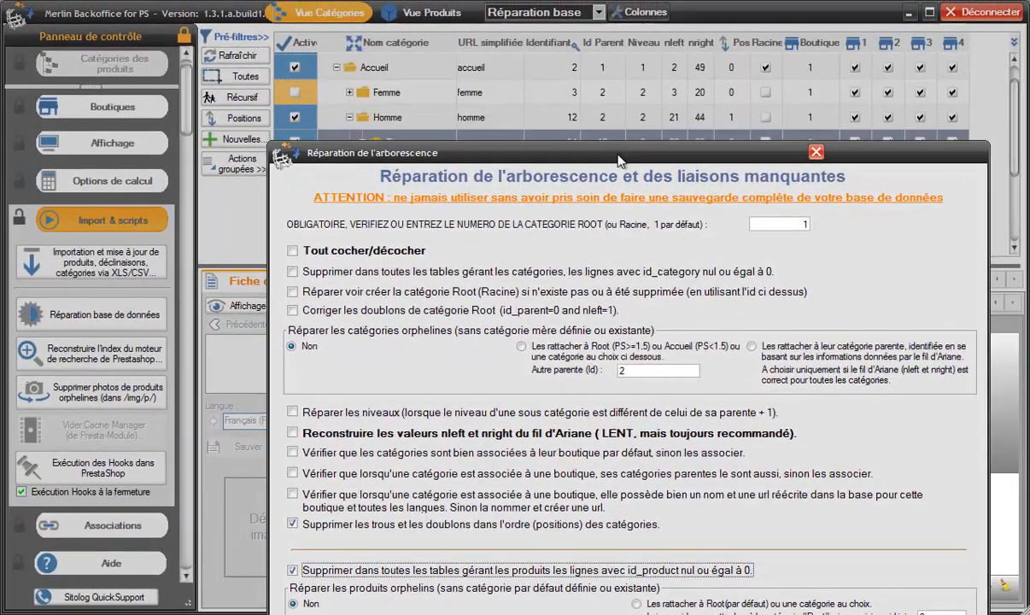
drag(619, 161, 624, 282)
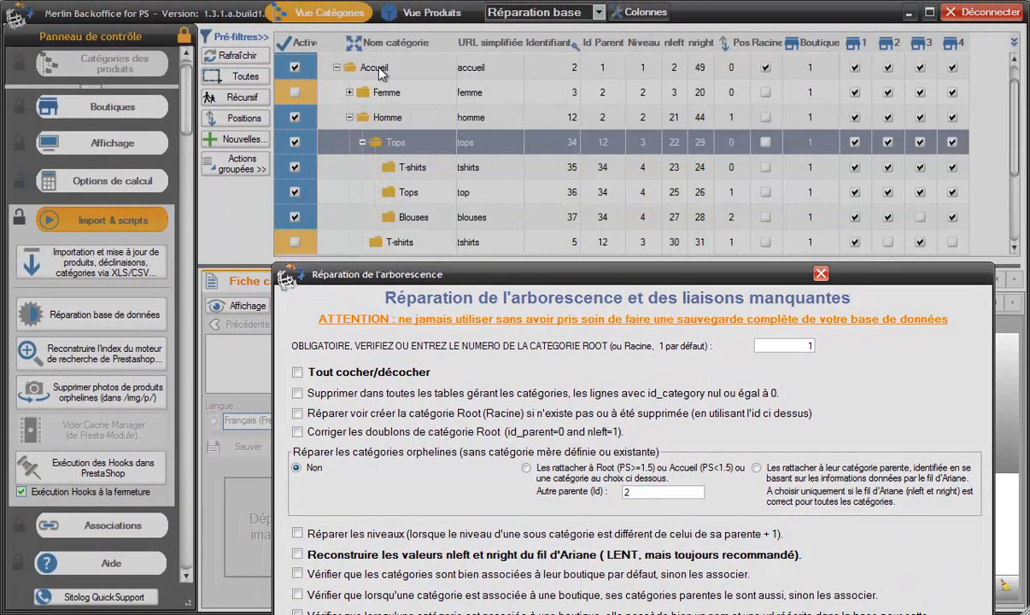
click(821, 273)
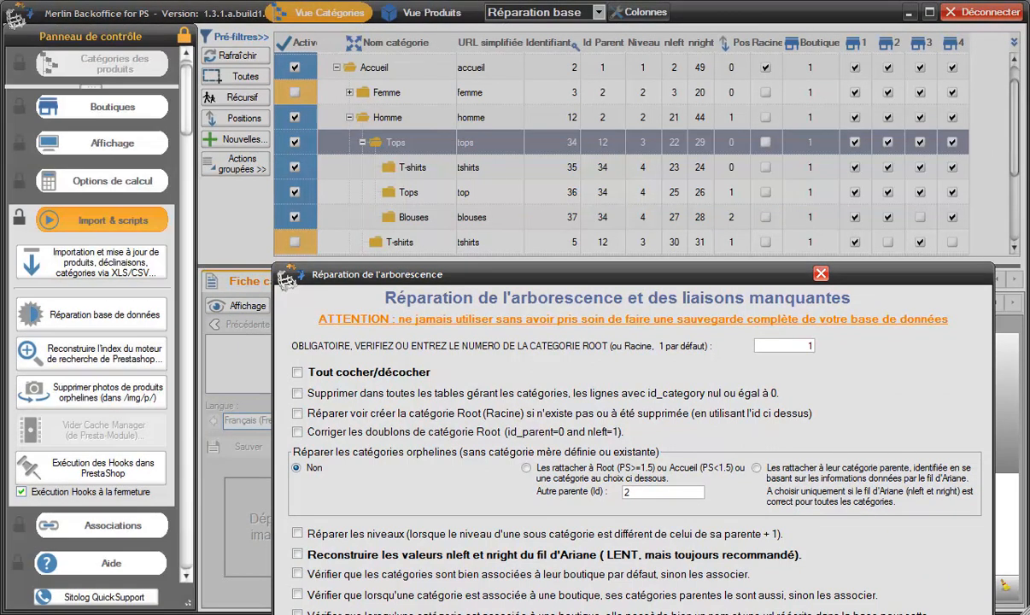
Step: Switch to the product view and display the products of all categories recursively, examining their default categories and selecting Chemisier
click(428, 11)
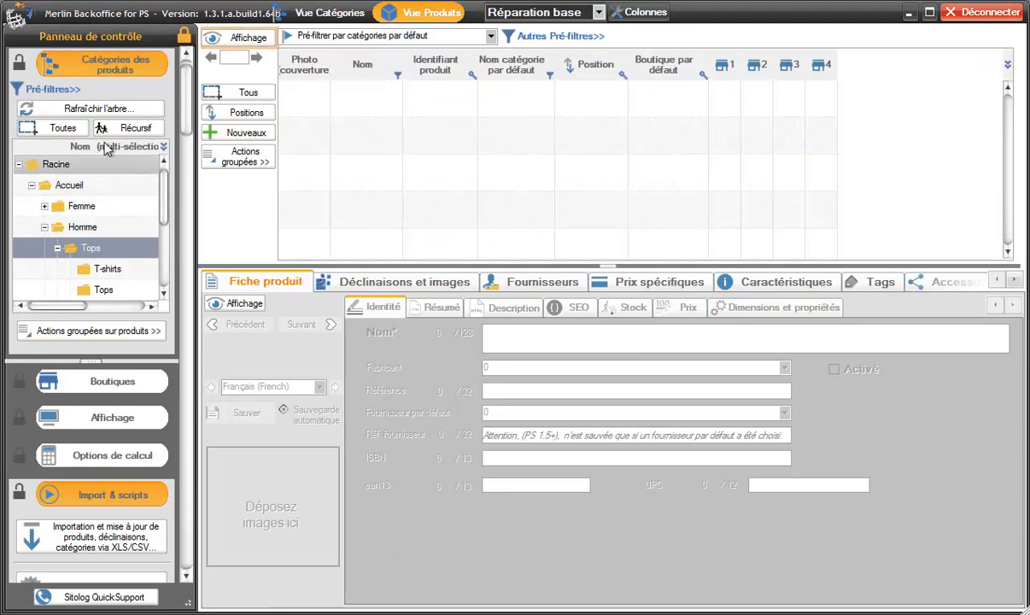
click(124, 128)
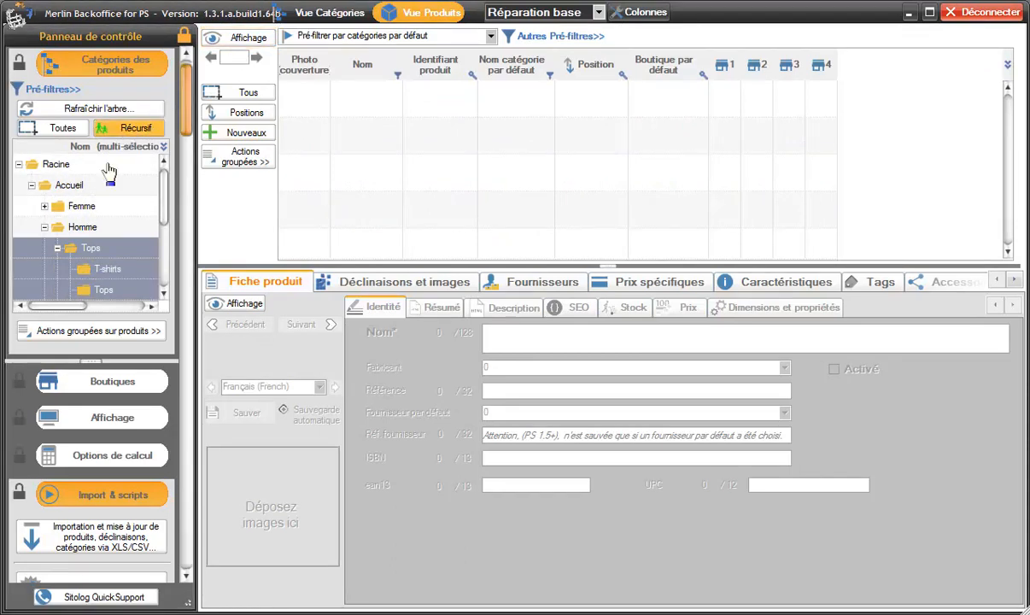
click(53, 130)
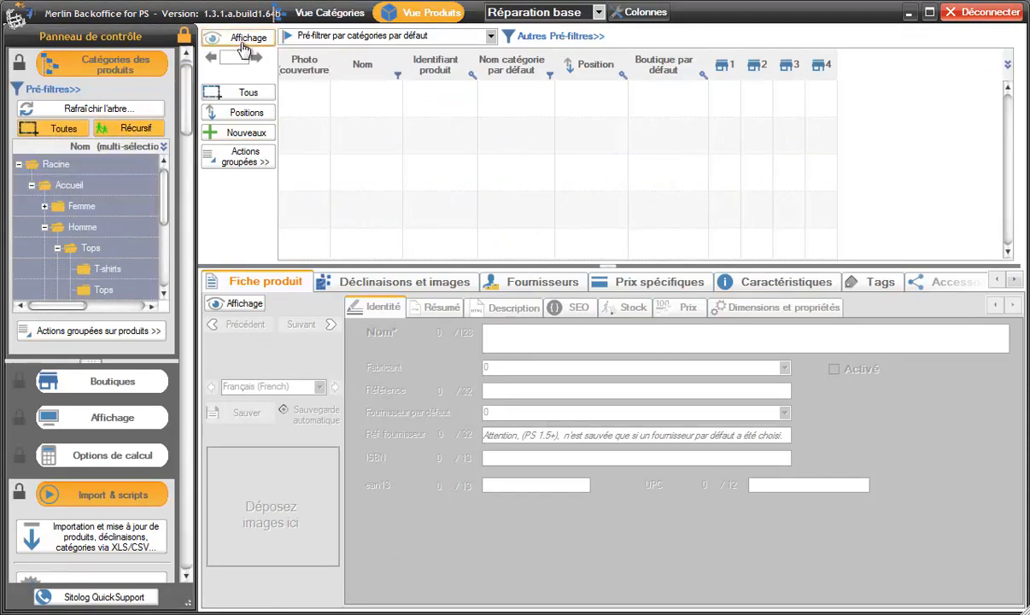
click(243, 39)
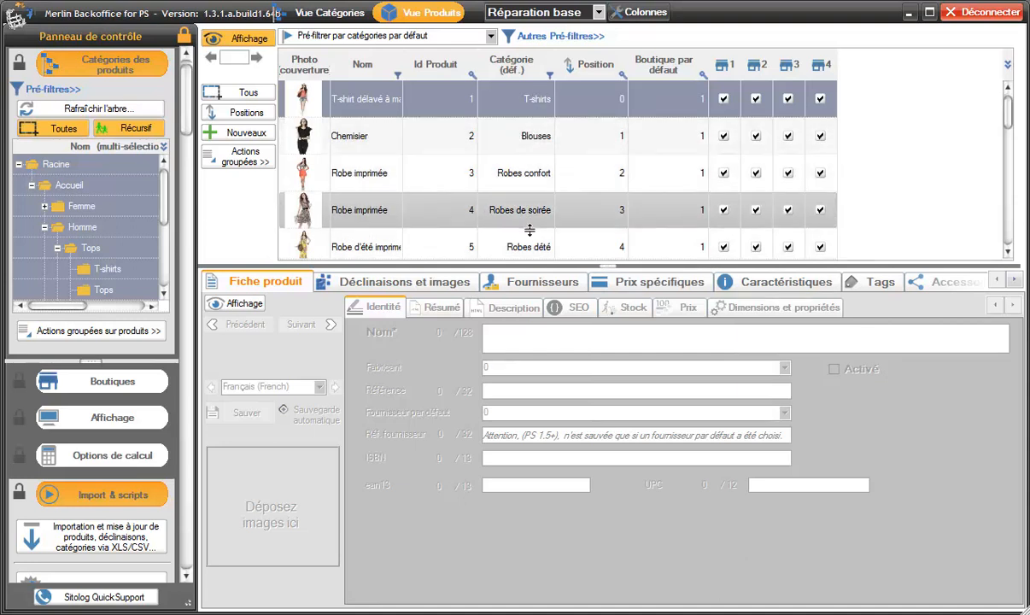
drag(1008, 122, 959, 89)
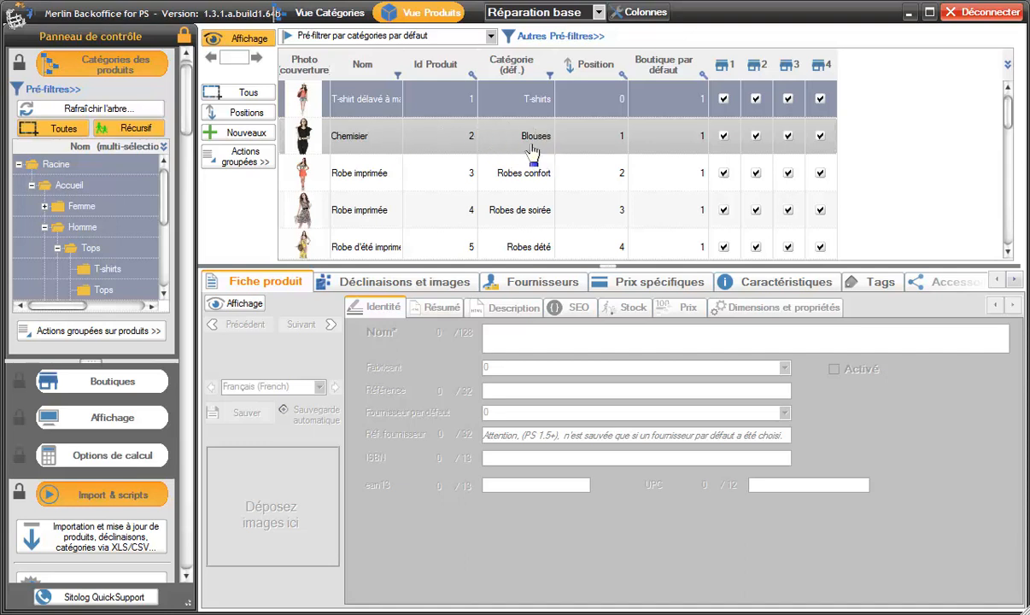
click(340, 138)
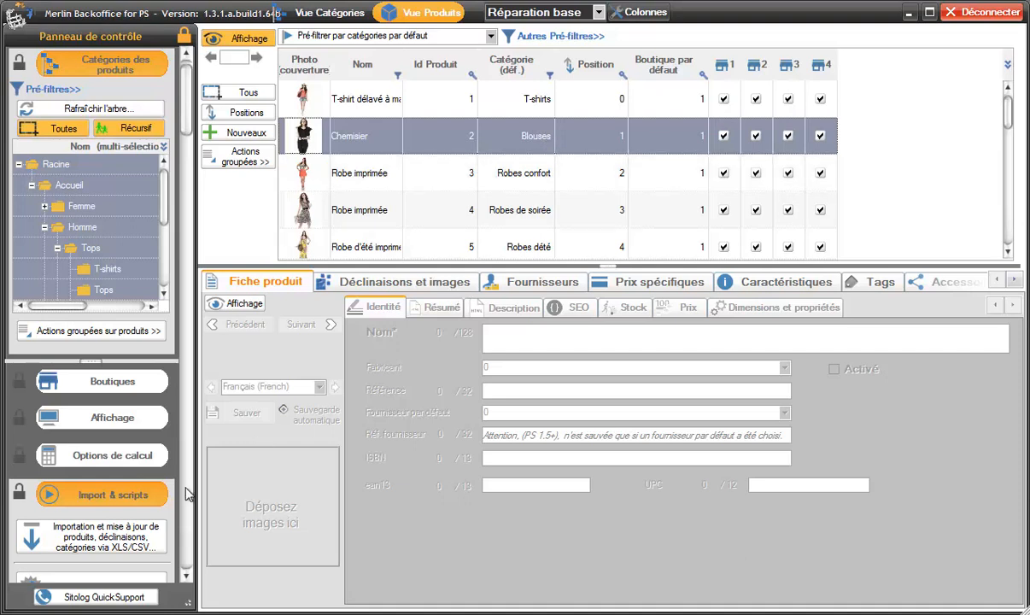
Step: Reopen the database repair dialog and choose to attach orphan products to Root or a chosen category
drag(184, 108, 184, 122)
scroll(175, 123, down, 3)
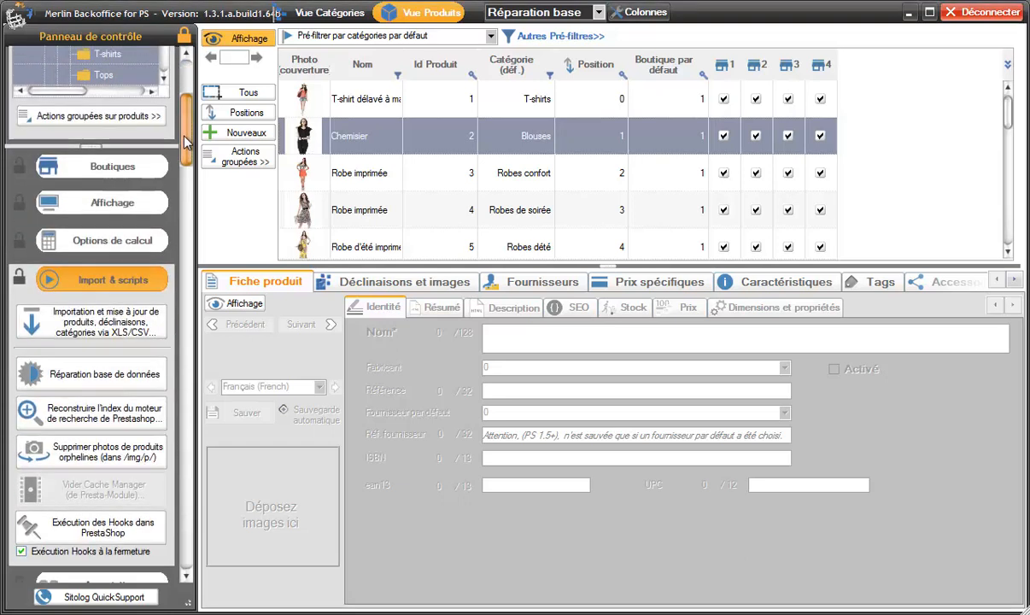
click(101, 375)
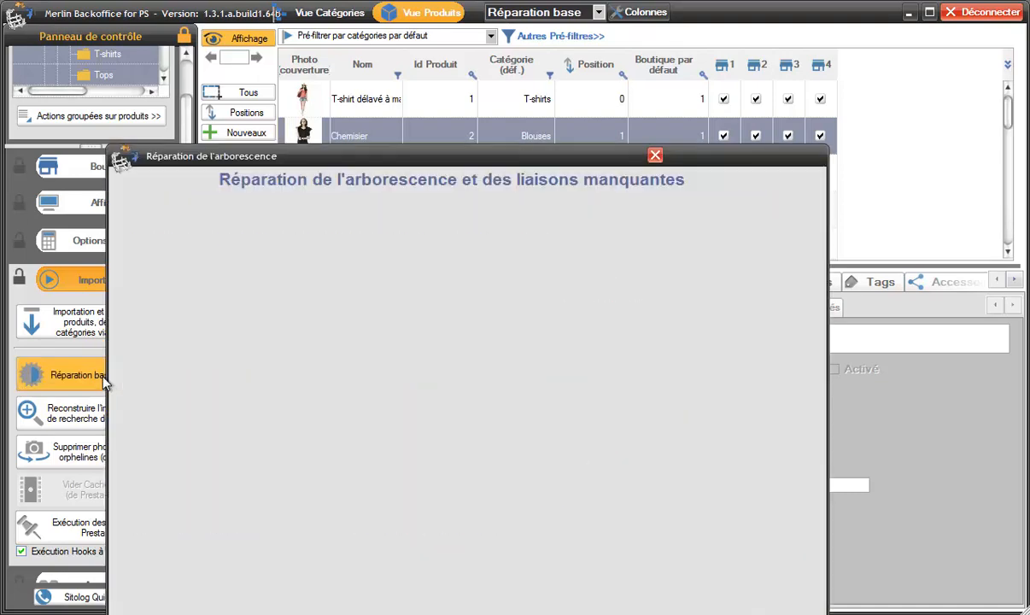
drag(448, 157, 580, 19)
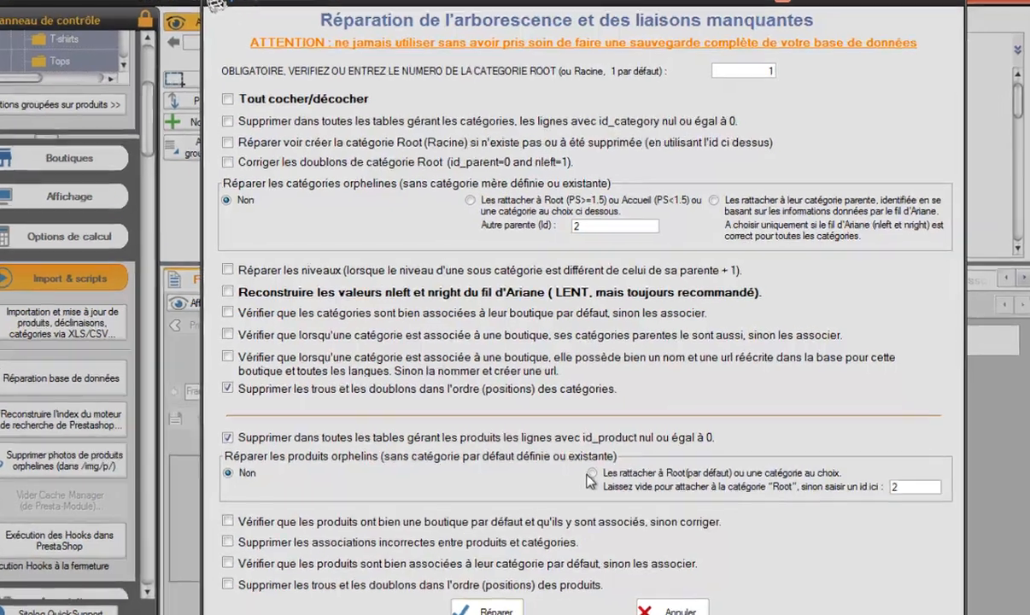
click(613, 464)
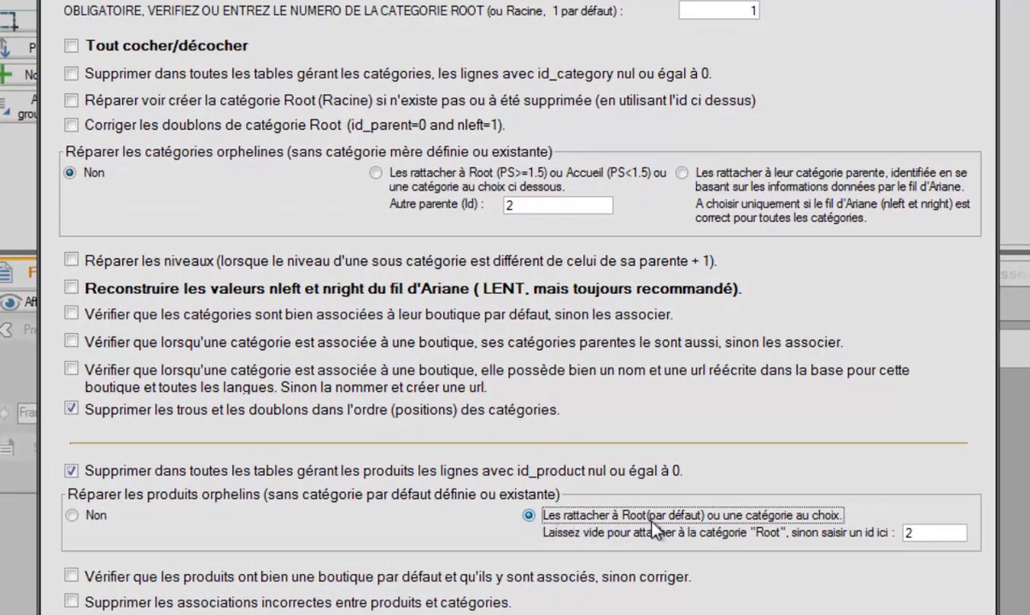
Step: Enable the check that products have and are associated with a default shop, and examine the shop associations in the product table
drag(561, 0, 580, 0)
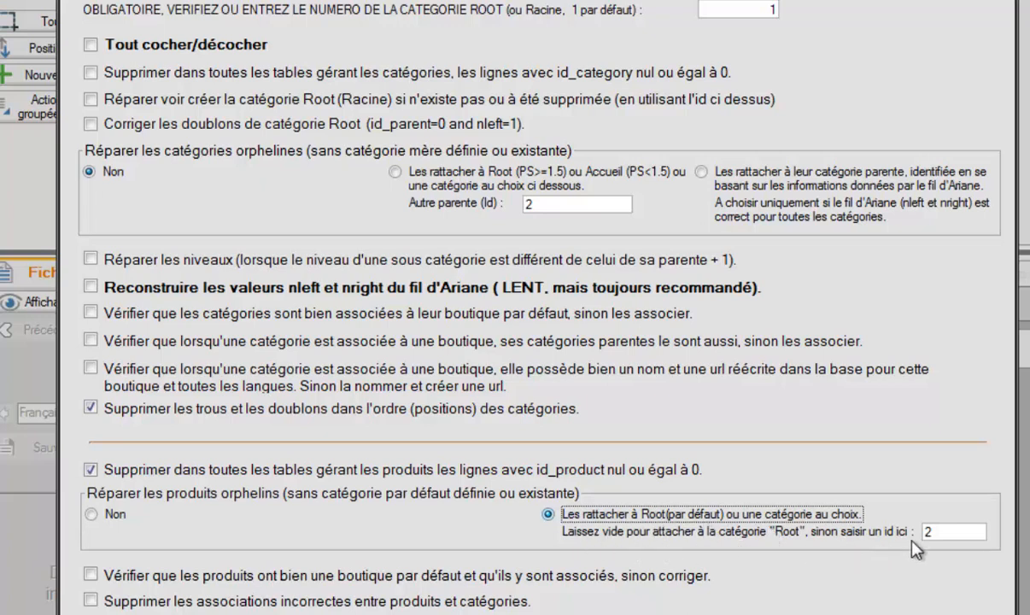
double_click(942, 533)
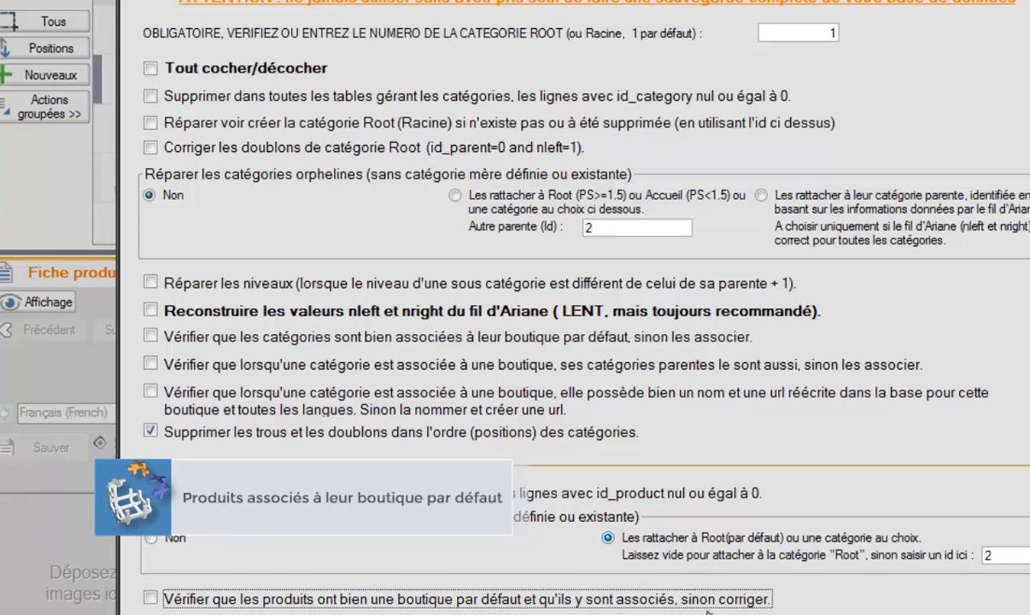
click(150, 598)
drag(665, 0, 667, 358)
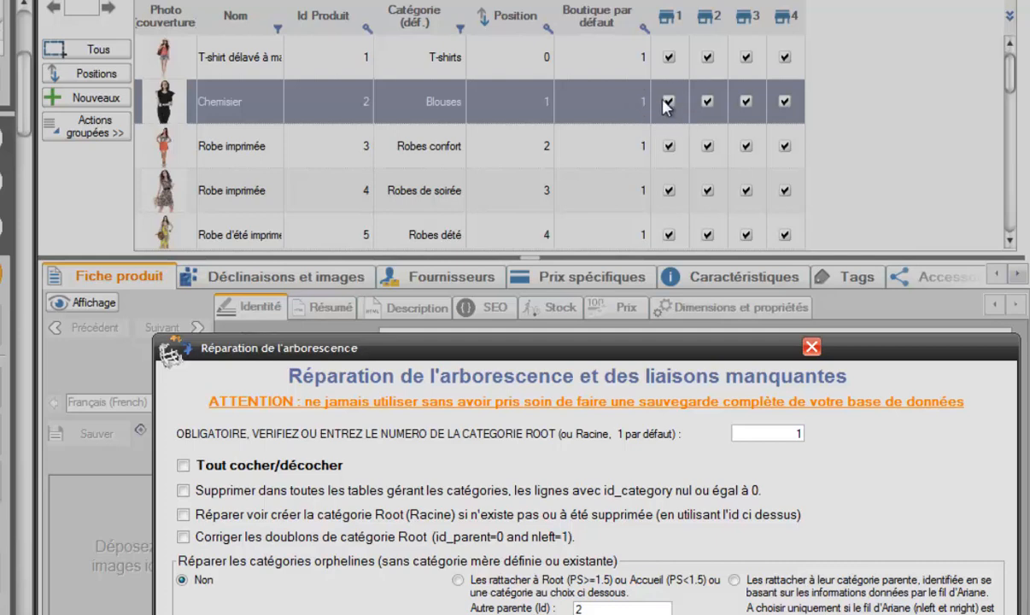
drag(680, 354, 663, 0)
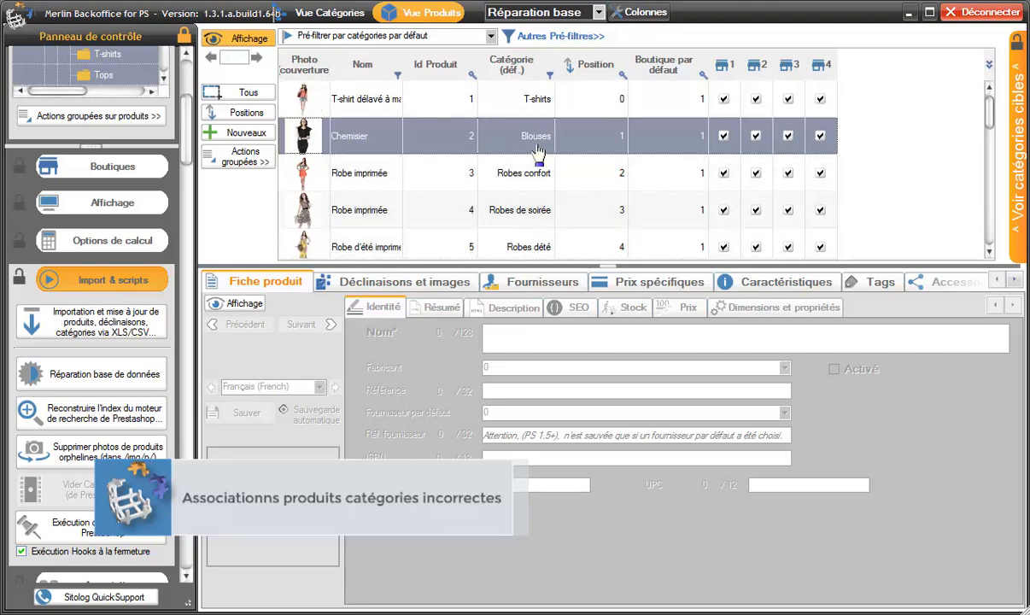
Step: Show the target categories with their product associations, and examine Chemisier's associated categories and default categories per shop
click(1018, 162)
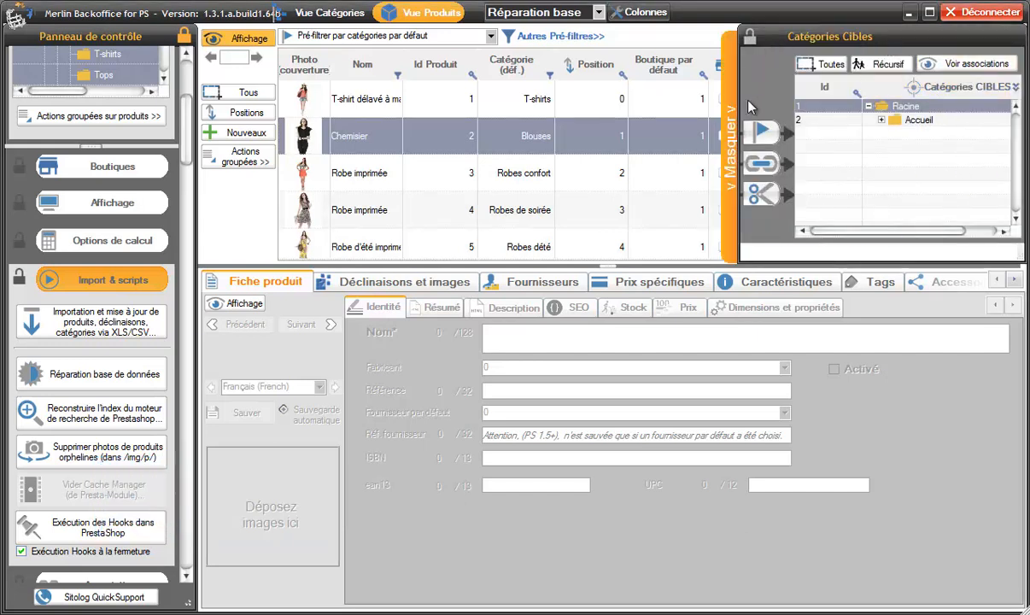
click(966, 64)
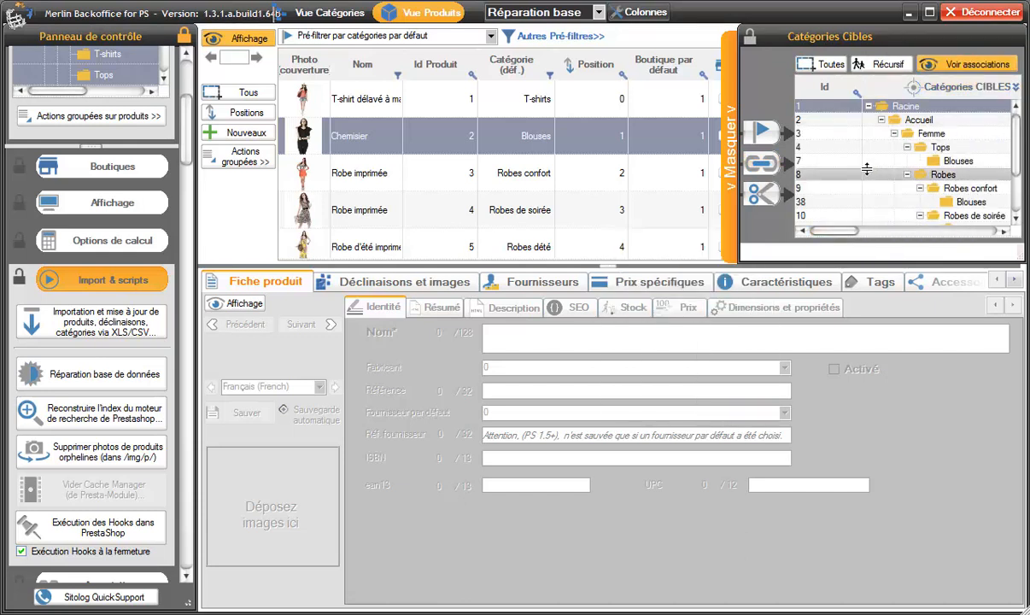
drag(862, 168, 831, 167)
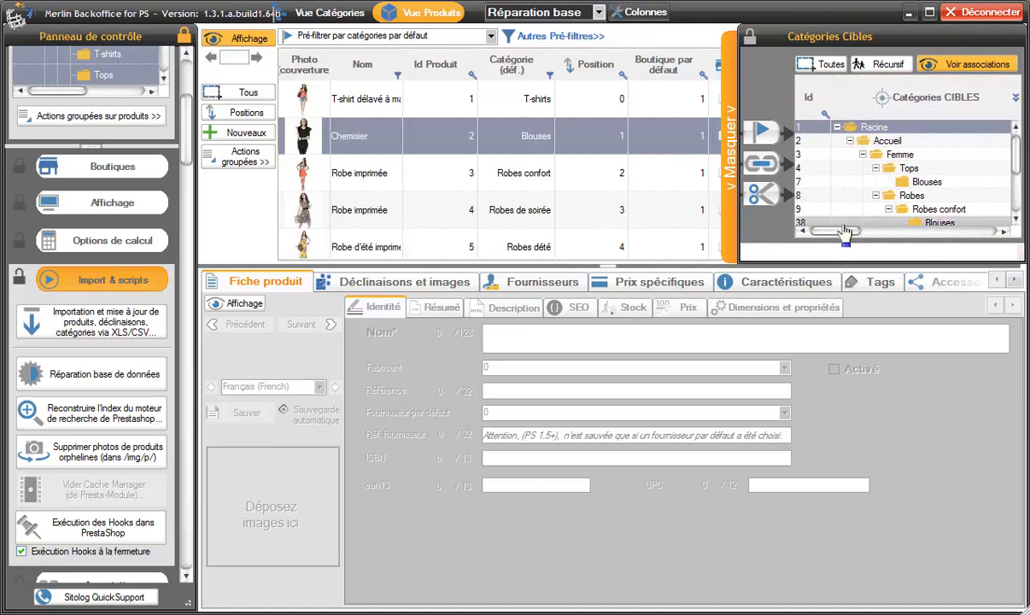
drag(849, 239, 885, 238)
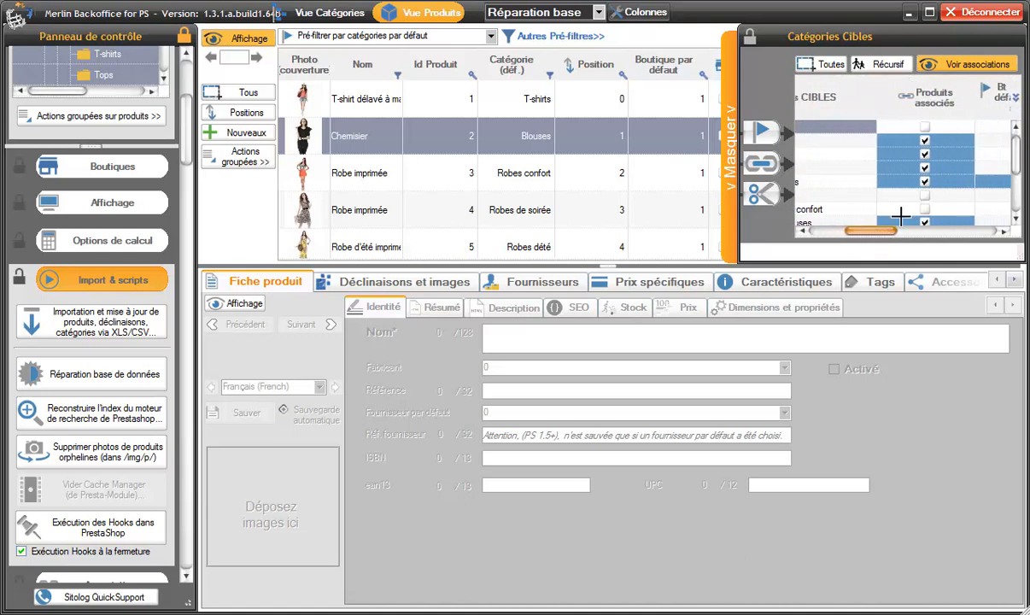
drag(877, 168, 834, 167)
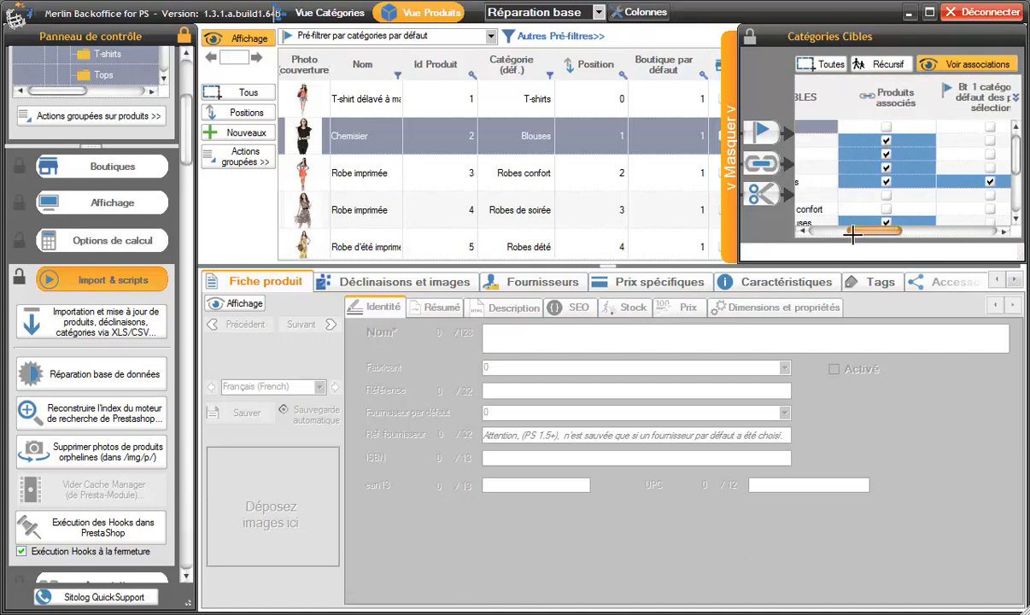
drag(869, 230, 821, 230)
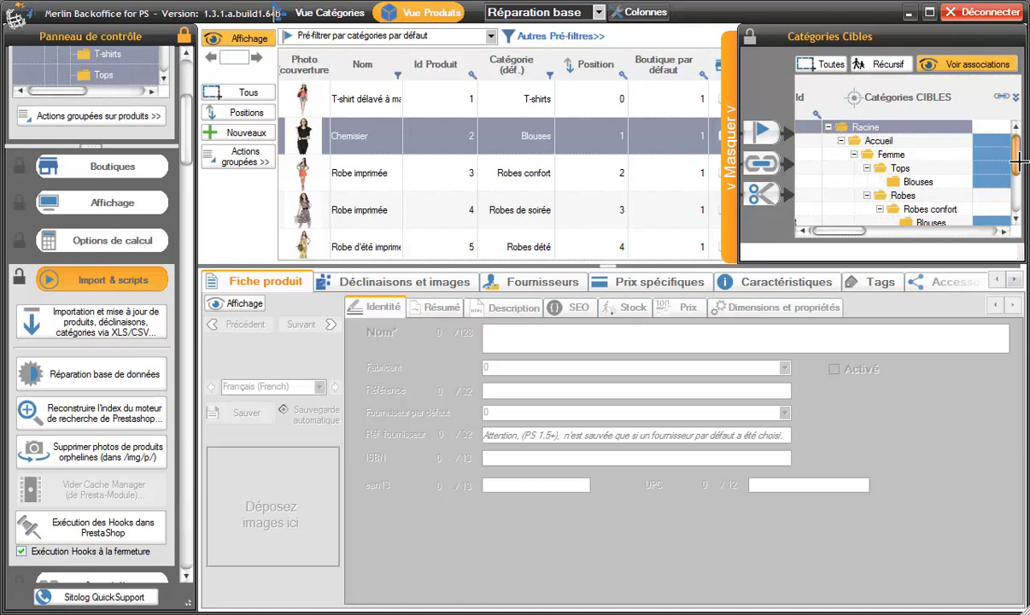
scroll(963, 171, down, 1)
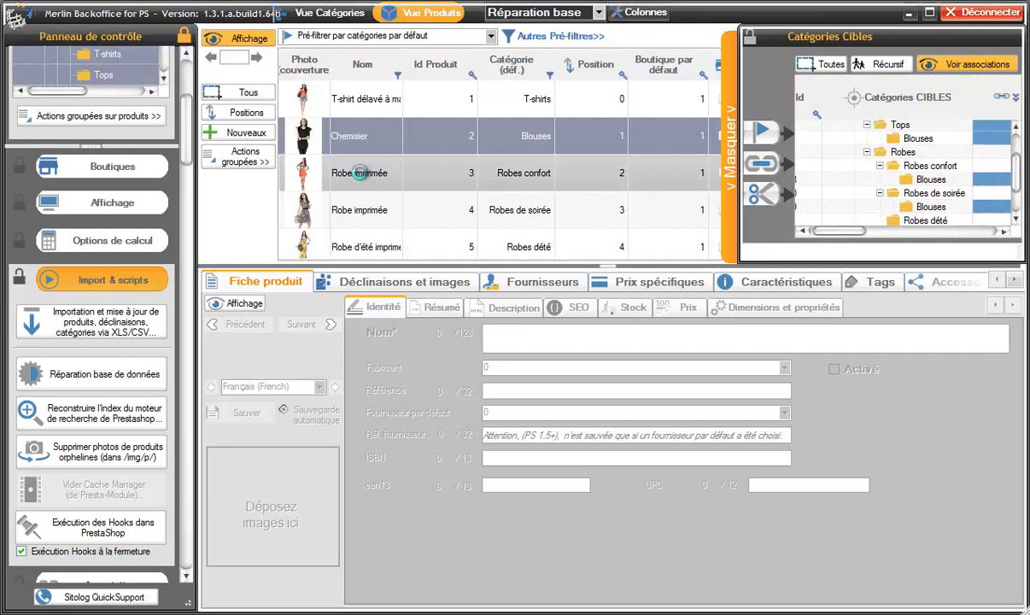
Step: Select Robe imprimée (id 3) together with Chemisier, examine their combined category associations, and hide the target categories
click(368, 173)
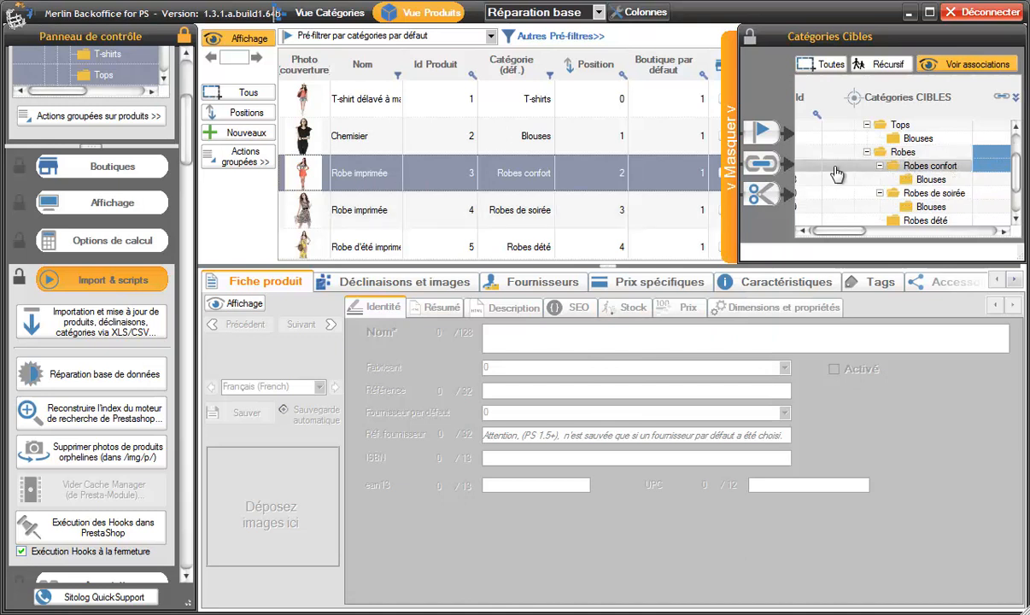
ctrl+click(359, 143)
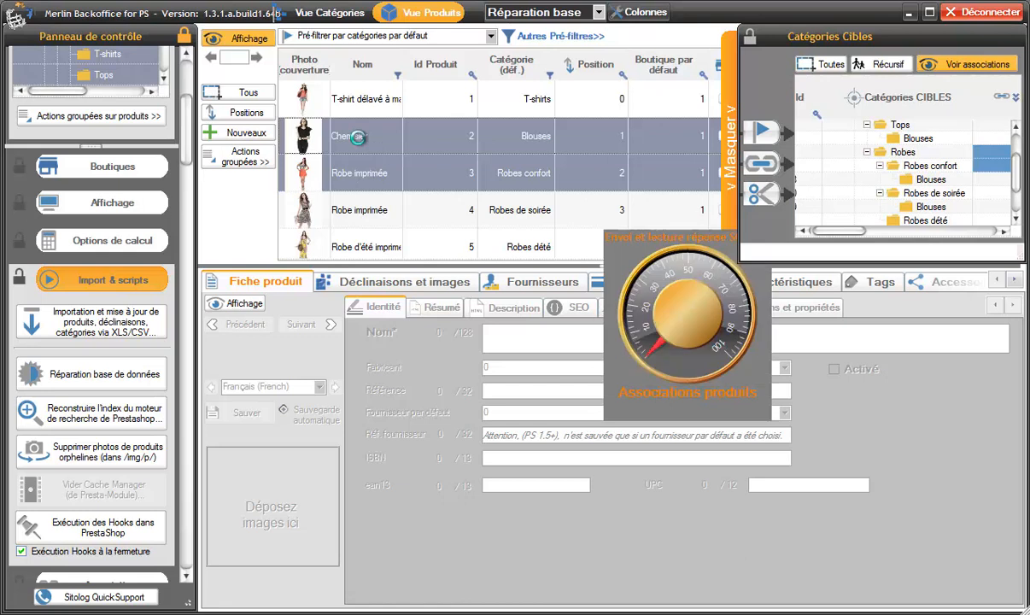
drag(847, 231, 864, 234)
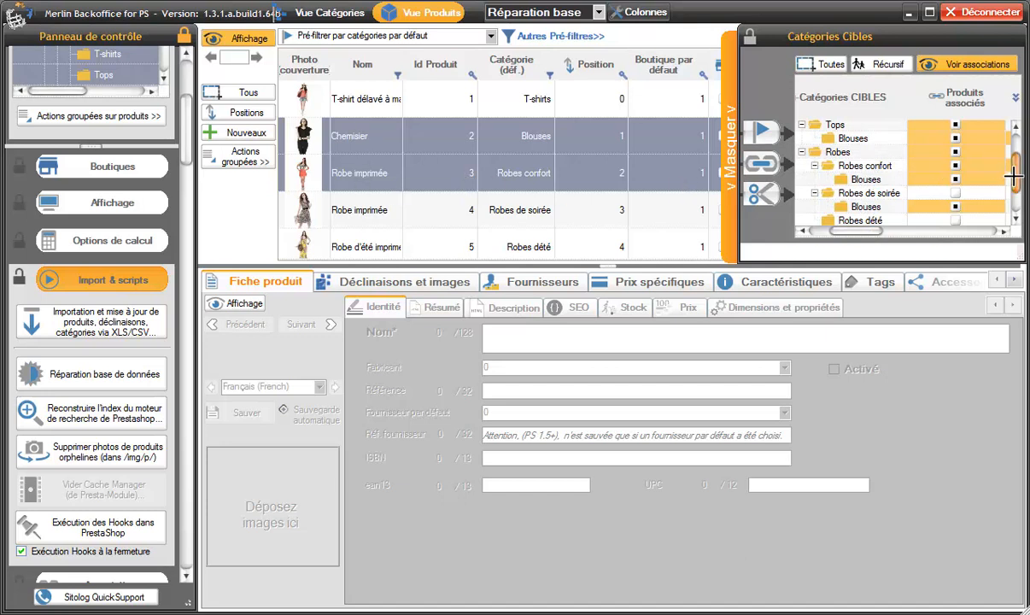
scroll(1015, 168, up, 1)
scroll(1014, 168, up, 1)
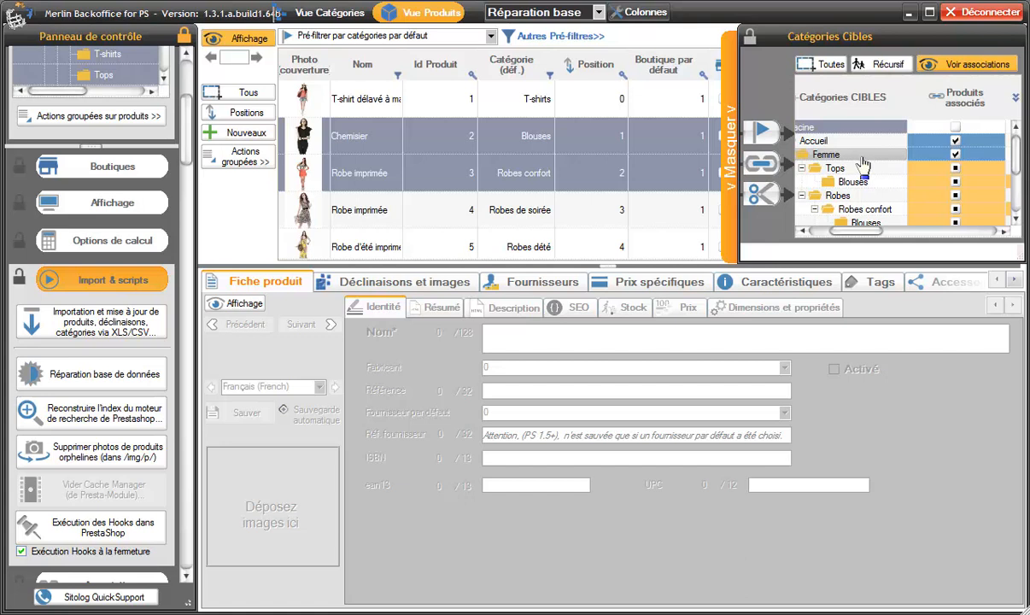
click(731, 153)
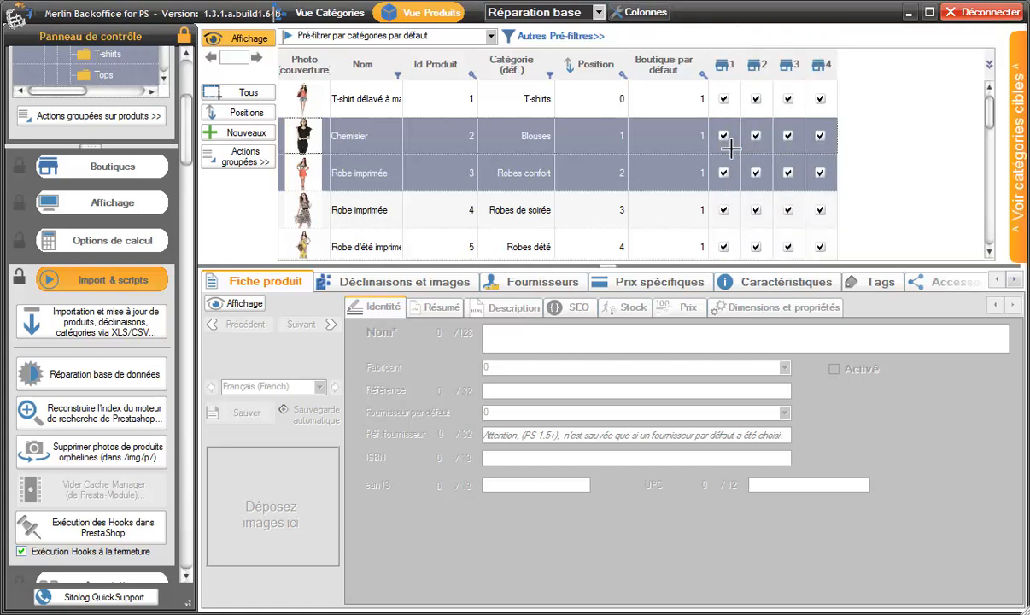
Step: In the database repair dialog, keep removal of incorrect product-category associations enabled, enable the default category association check, and close without repairing
click(120, 375)
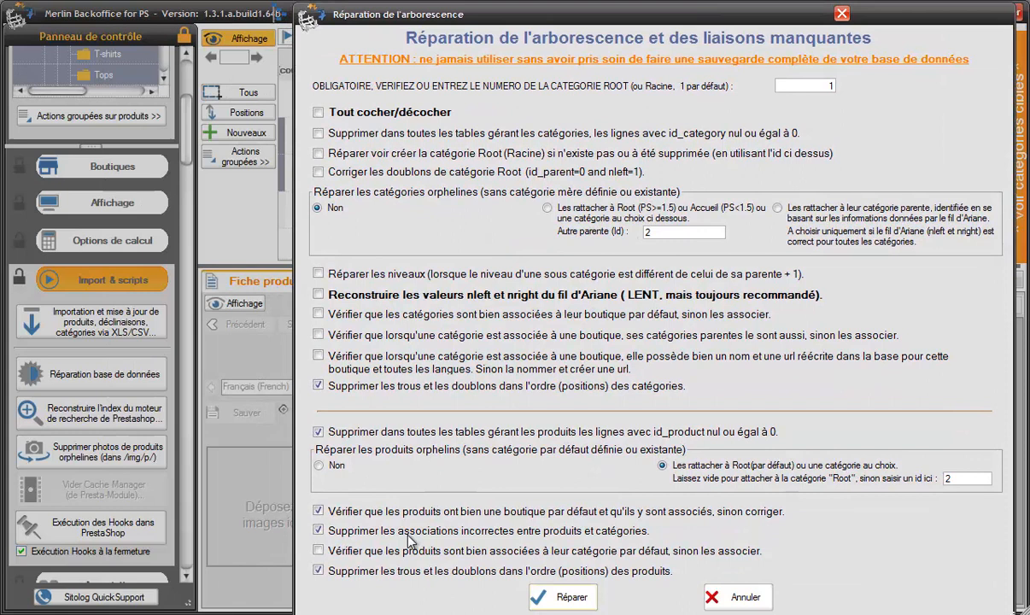
click(318, 531)
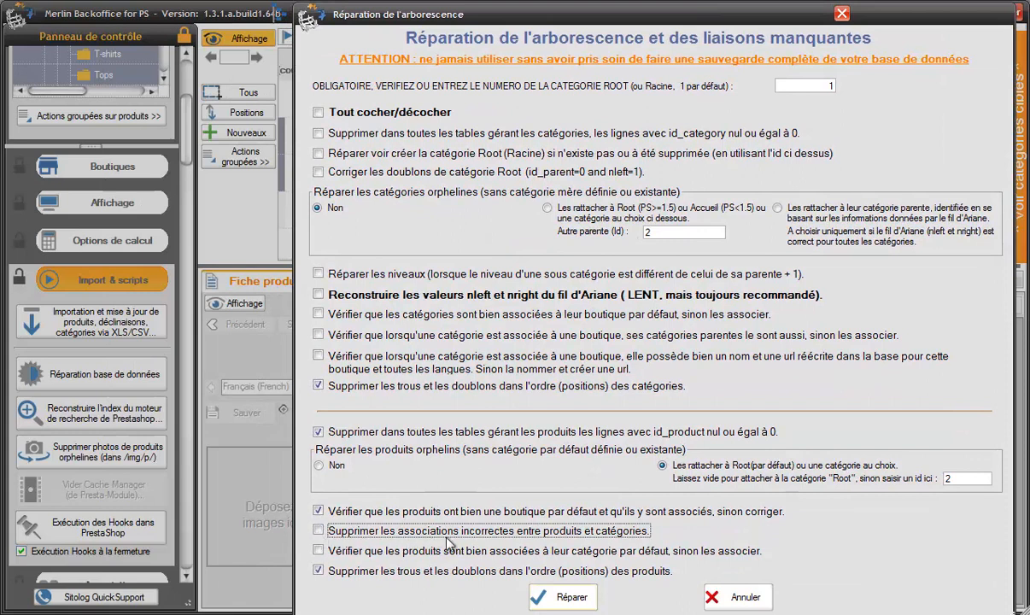
click(319, 532)
click(320, 551)
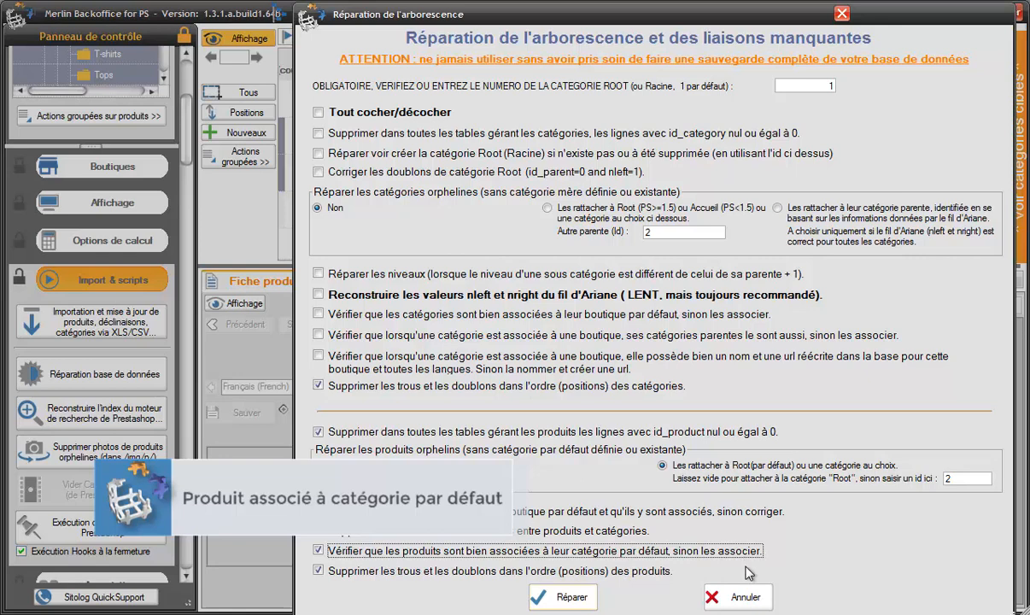
click(746, 597)
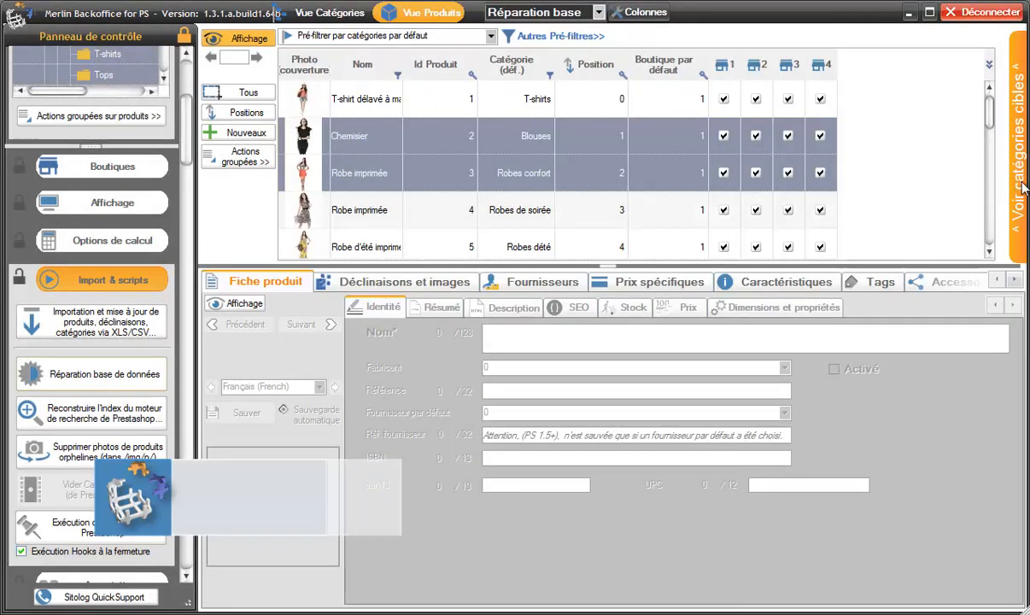
Step: In the target categories, select only Chemisier and move its shop 2 default category to Tops, making it invisible in its old default category
click(1021, 188)
click(751, 176)
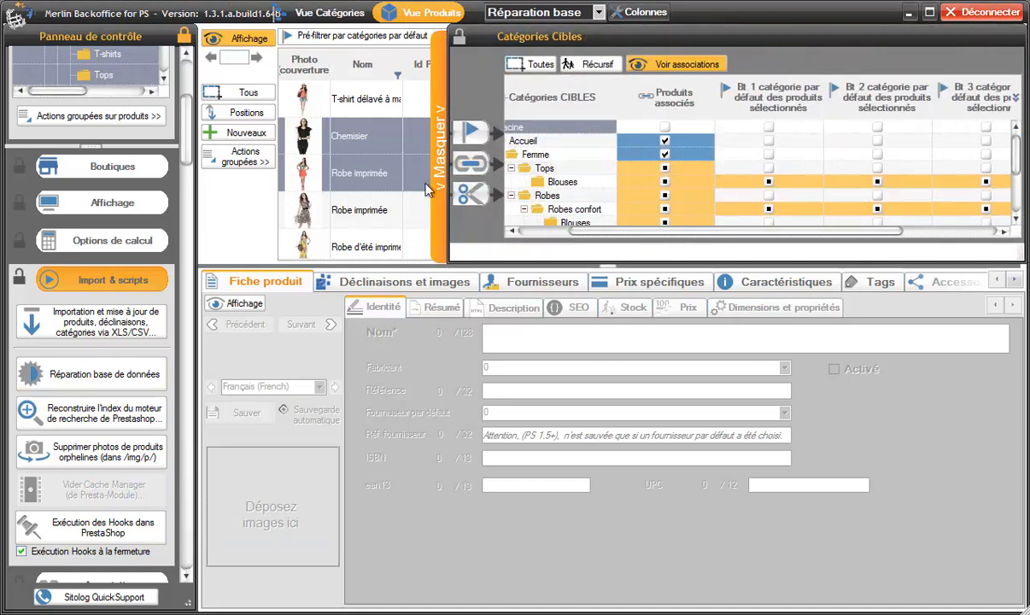
click(358, 139)
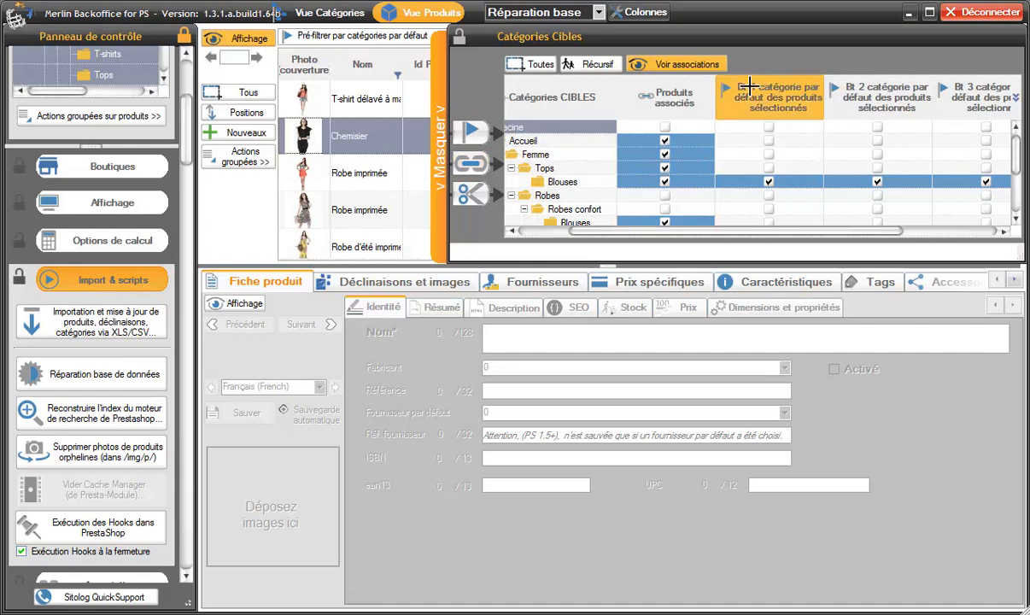
click(768, 181)
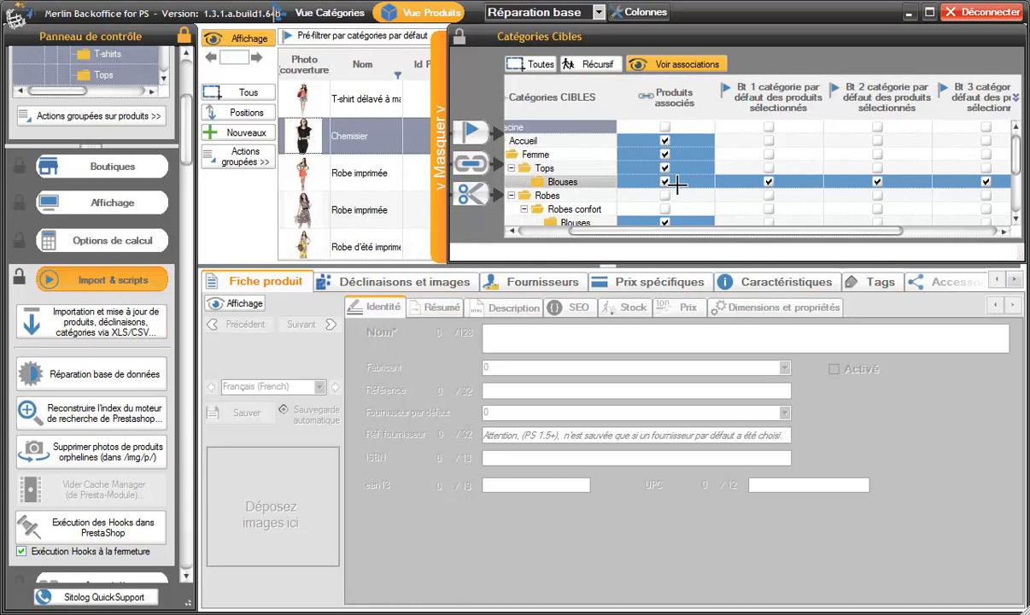
click(877, 168)
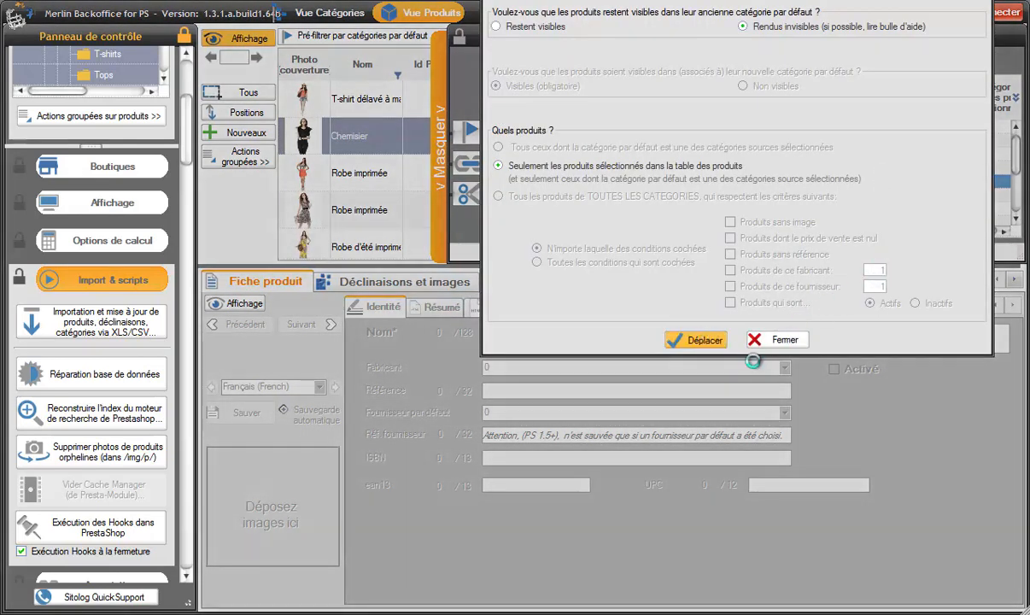
click(706, 339)
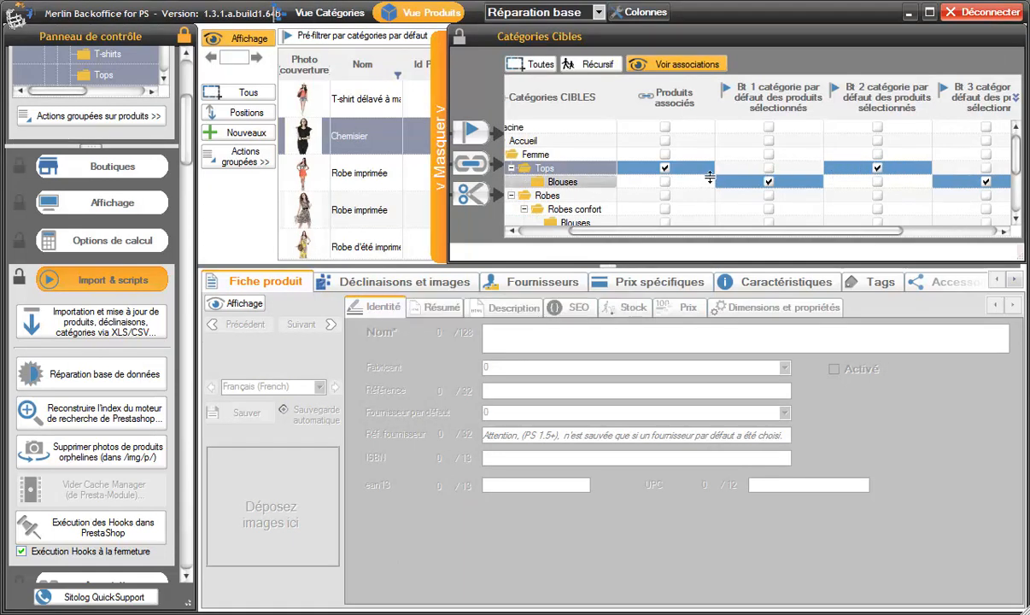
Step: Try to remove Chemisier's association with Tops, and associate it with Blouses while keeping it visible in its existing categories
click(666, 168)
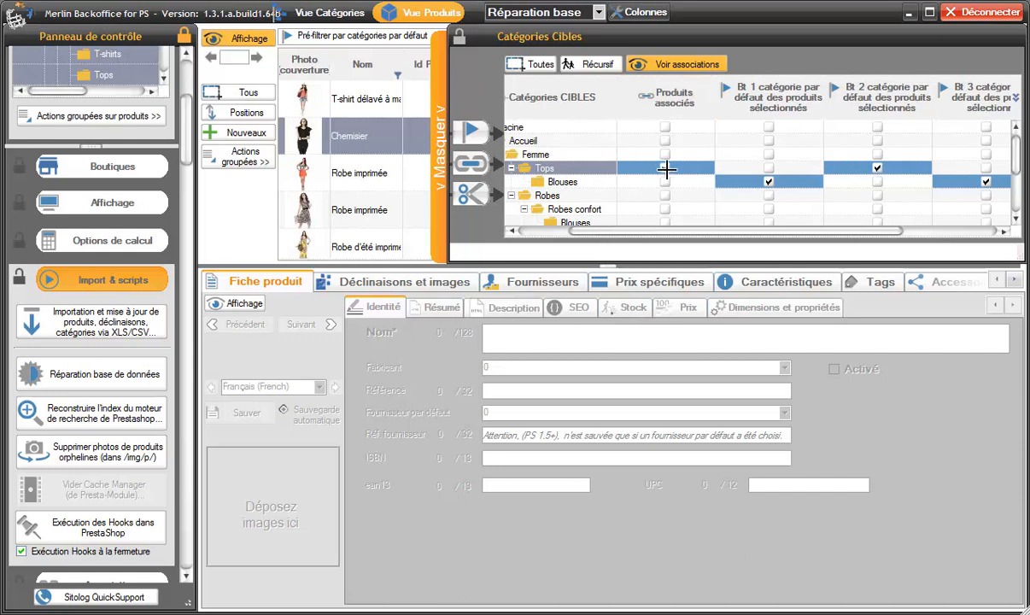
click(665, 168)
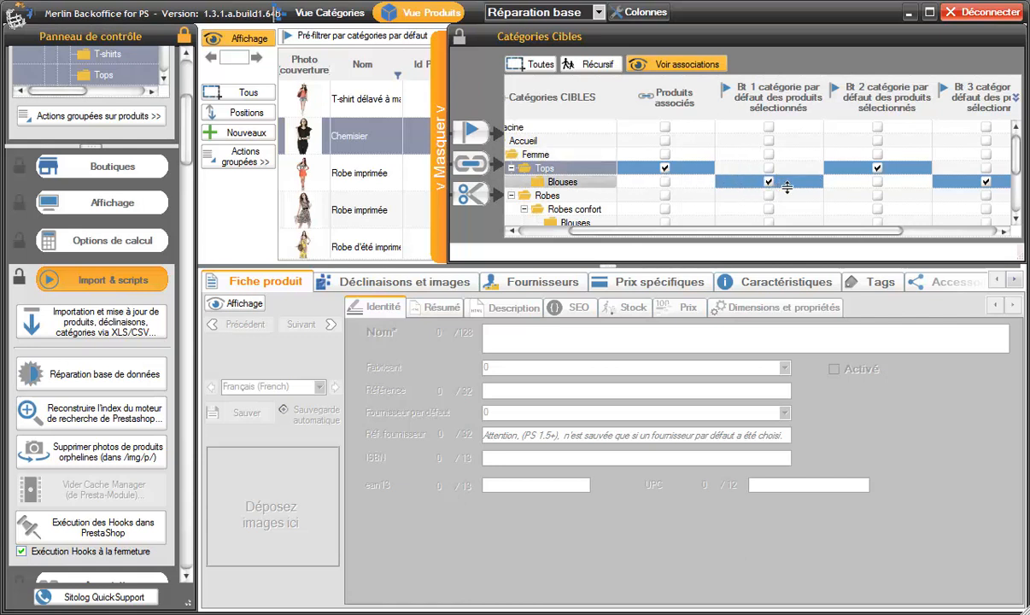
click(665, 182)
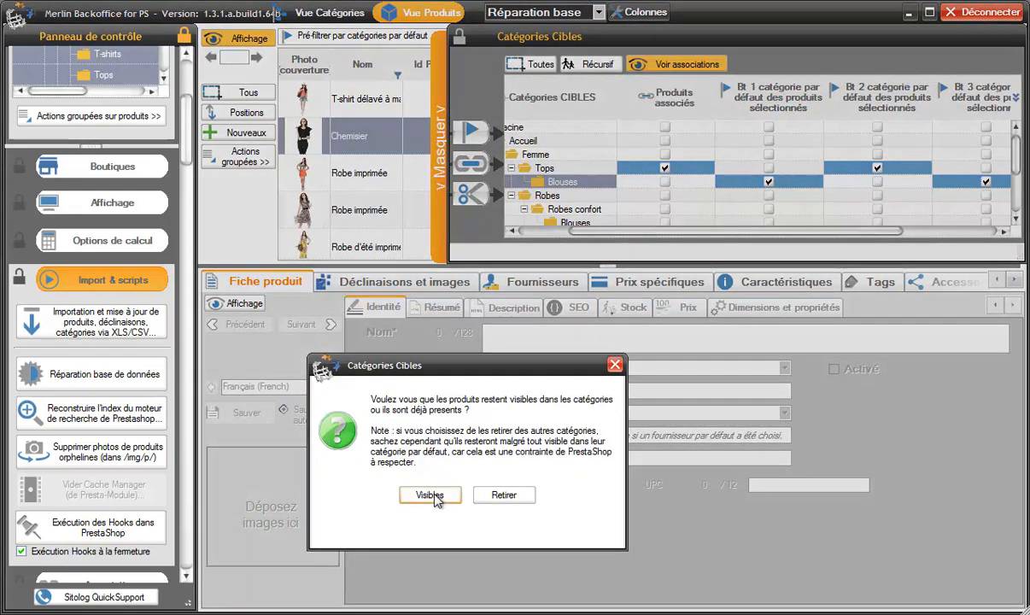
click(427, 489)
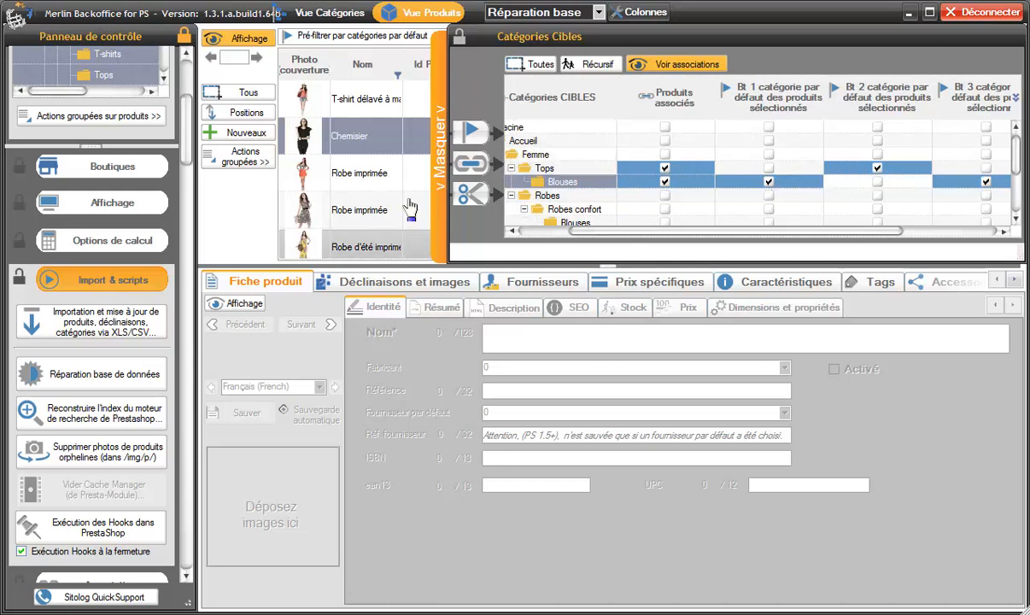
Step: Review the repair option for gaps and duplicates in product positions, close the dialog, and examine the products' position values
click(100, 363)
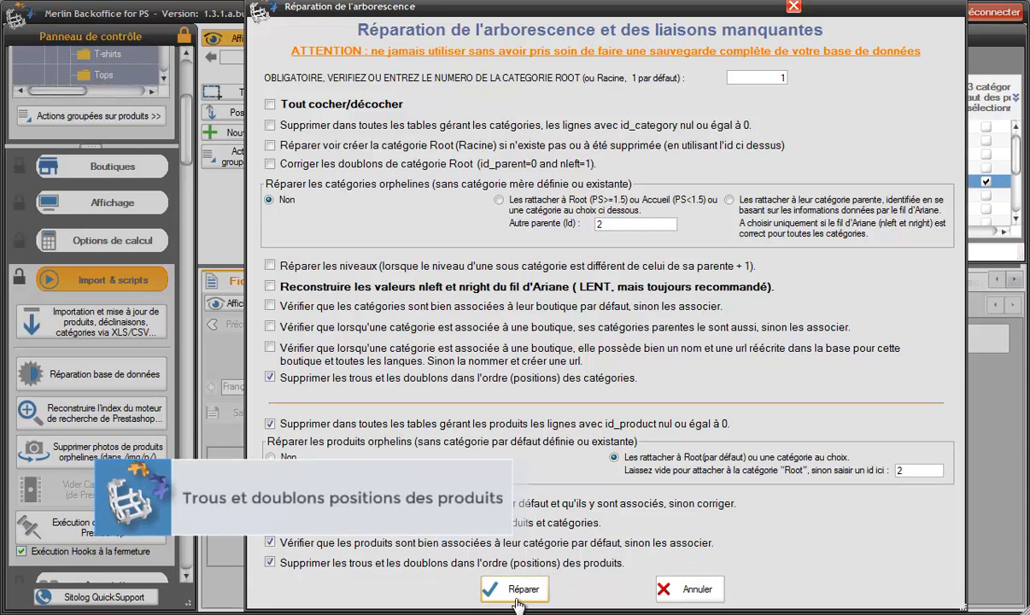
click(691, 598)
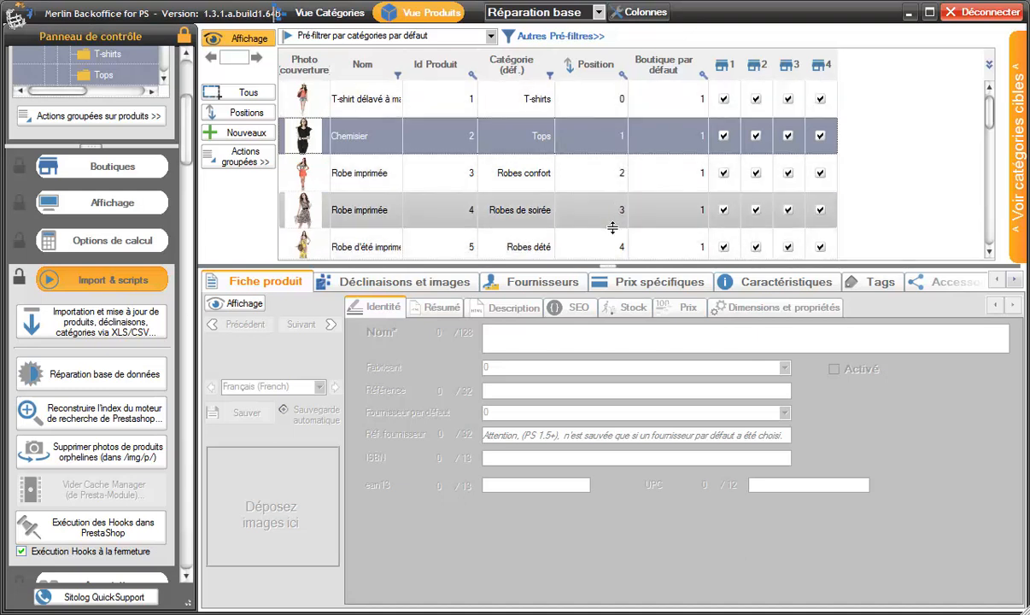
click(620, 181)
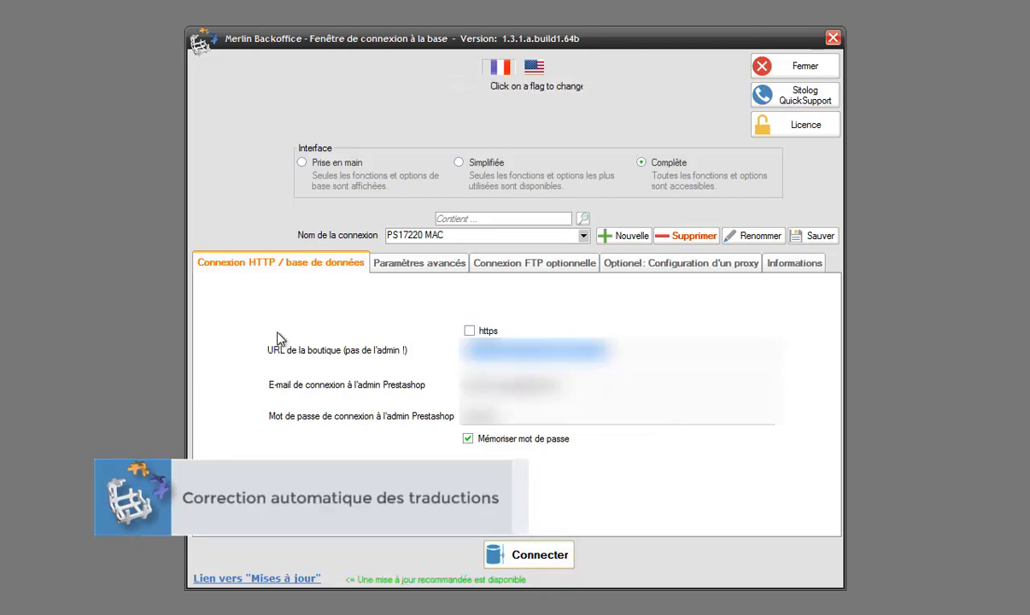
Step: In the connection window's advanced parameters, enable ensuring that every product and category has a translation in all languages and shops
click(416, 267)
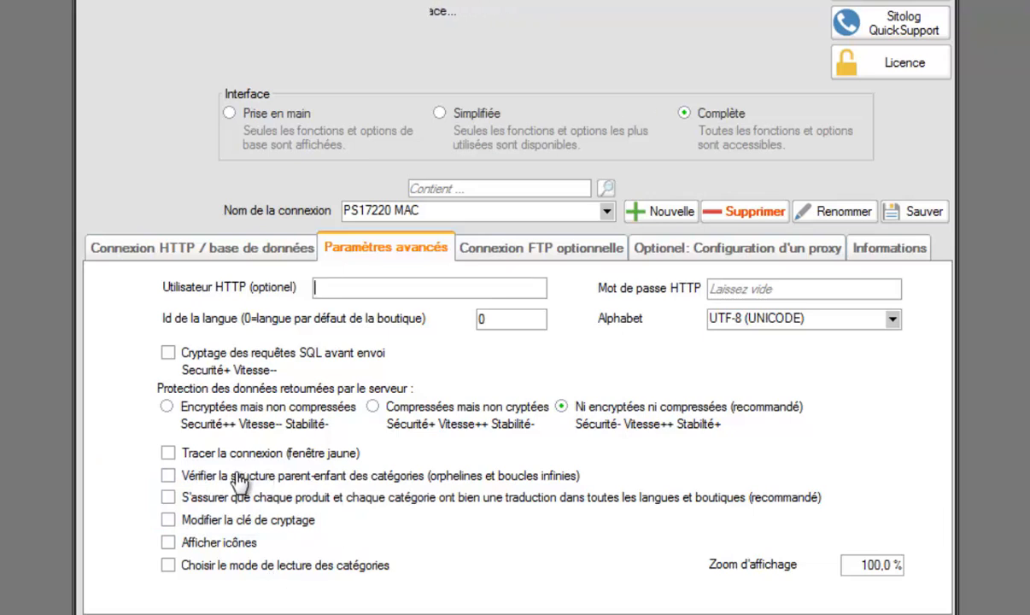
mouse_move(219, 482)
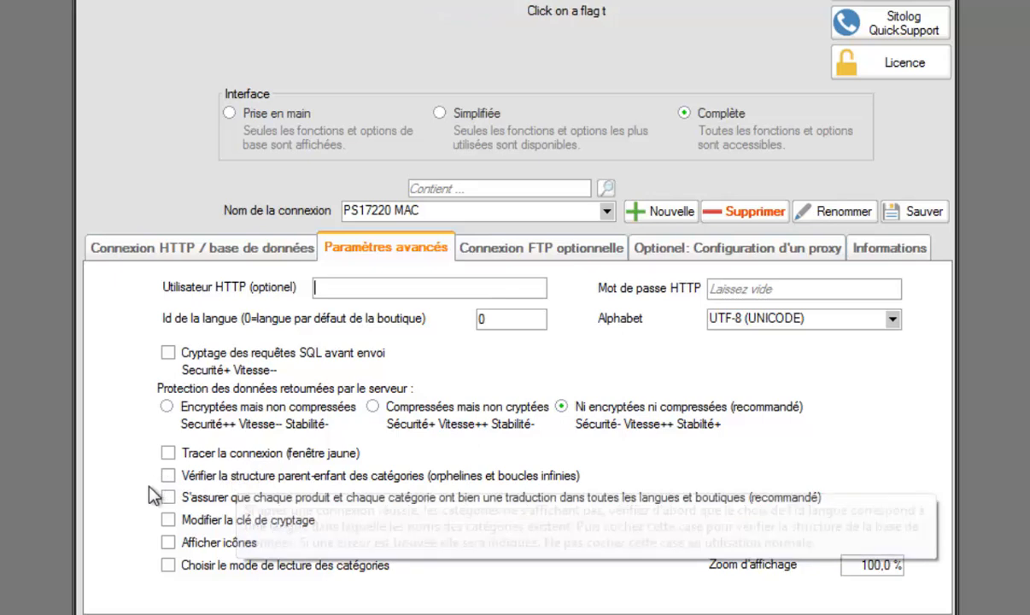
click(167, 499)
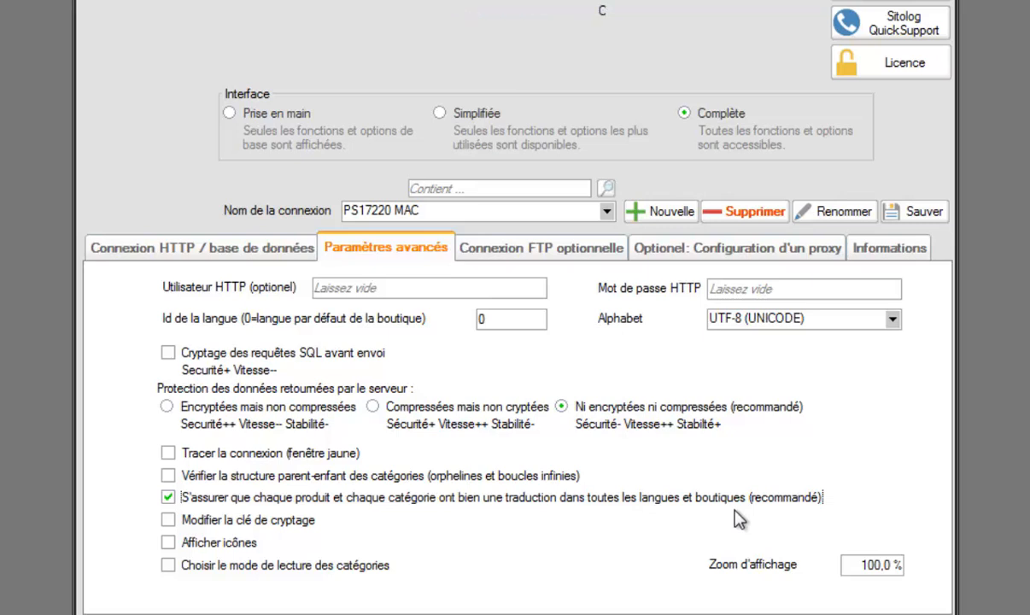
Step: In the connection's advanced parameters, enable choosing the category reading mode, and connect to the shop
mouse_move(405, 517)
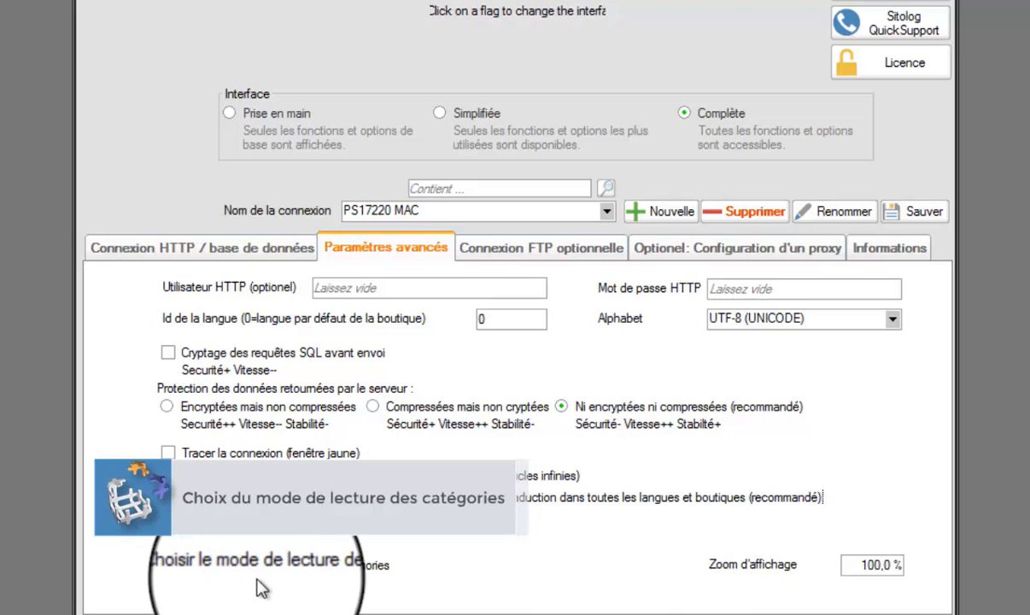
click(167, 565)
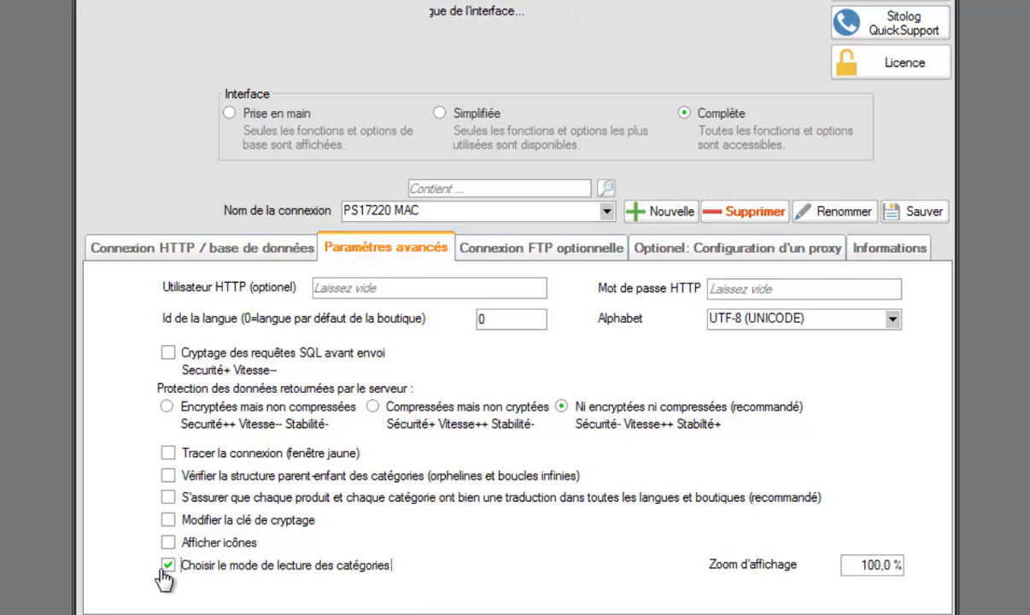
click(328, 612)
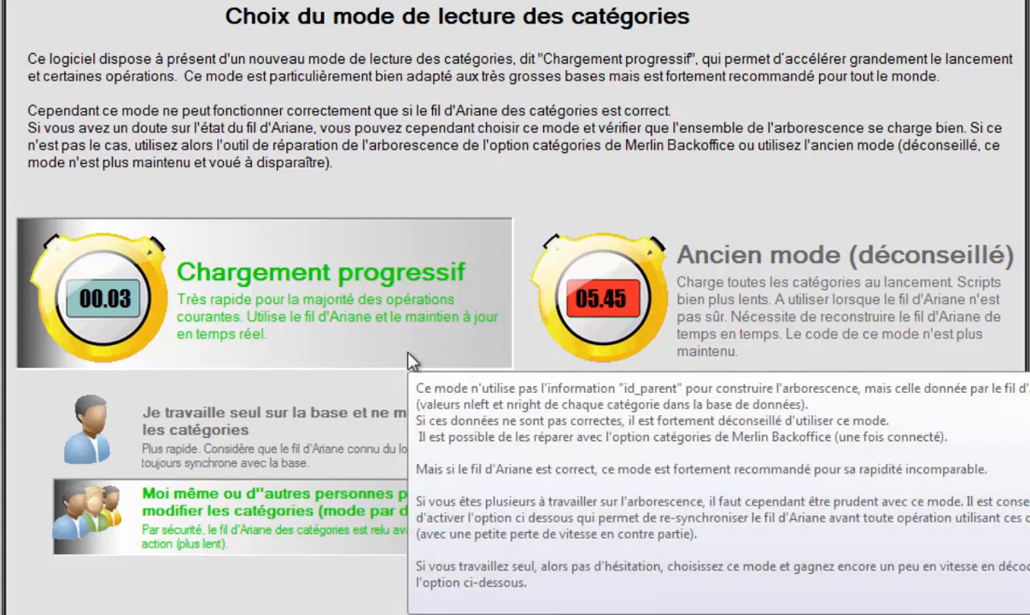
Step: Review the old category reading mode, choose Chargement progressif with the default multi-user option, and continue
click(608, 327)
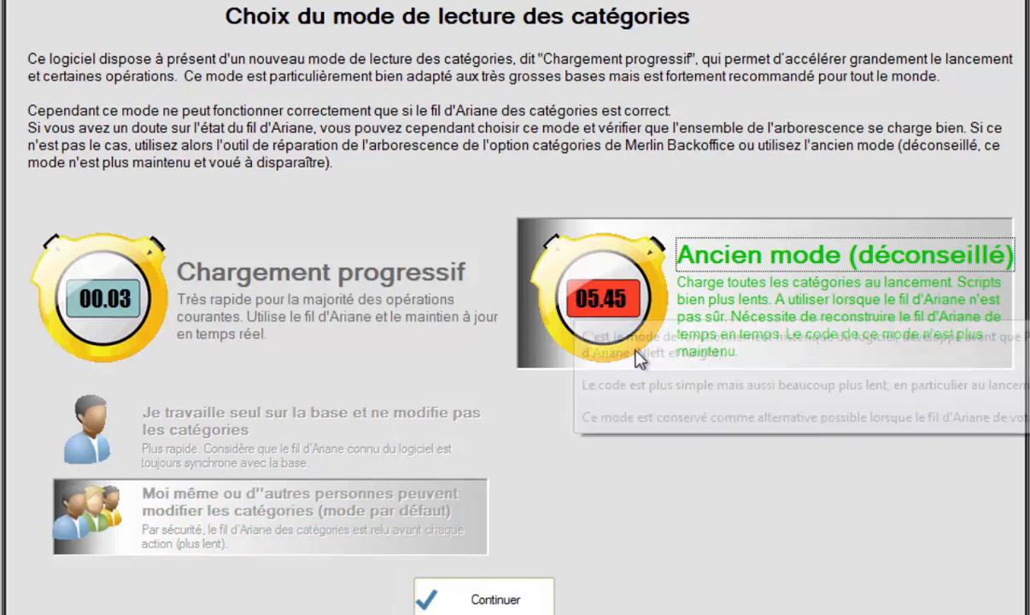
mouse_move(677, 369)
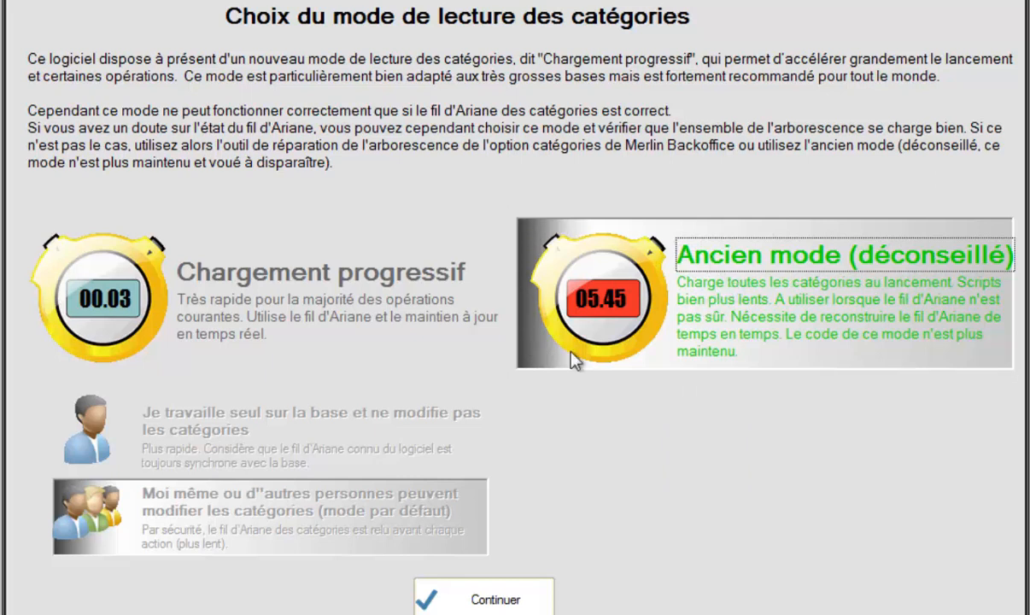
mouse_move(724, 240)
click(266, 300)
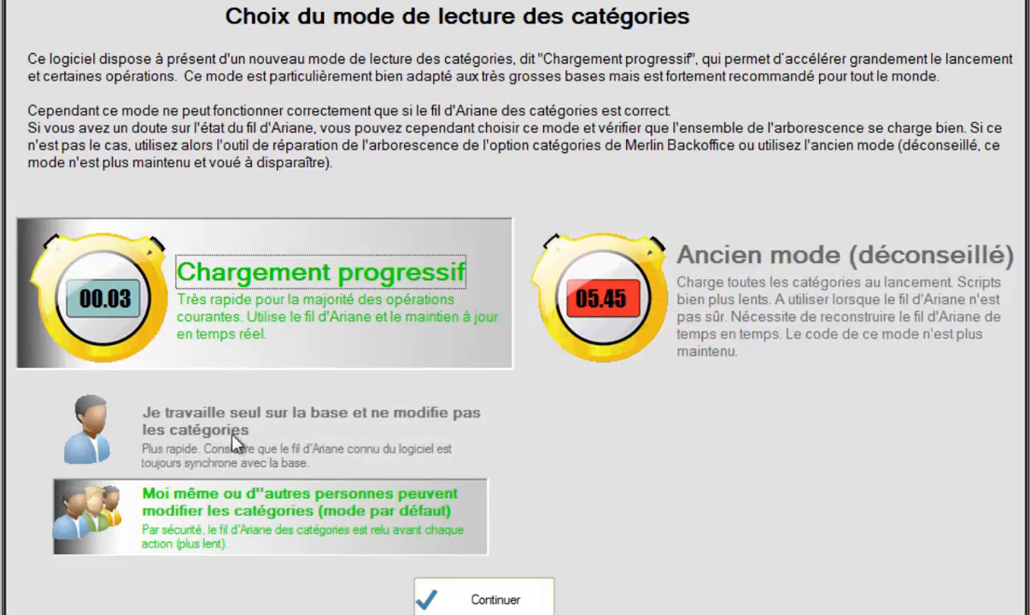
click(437, 596)
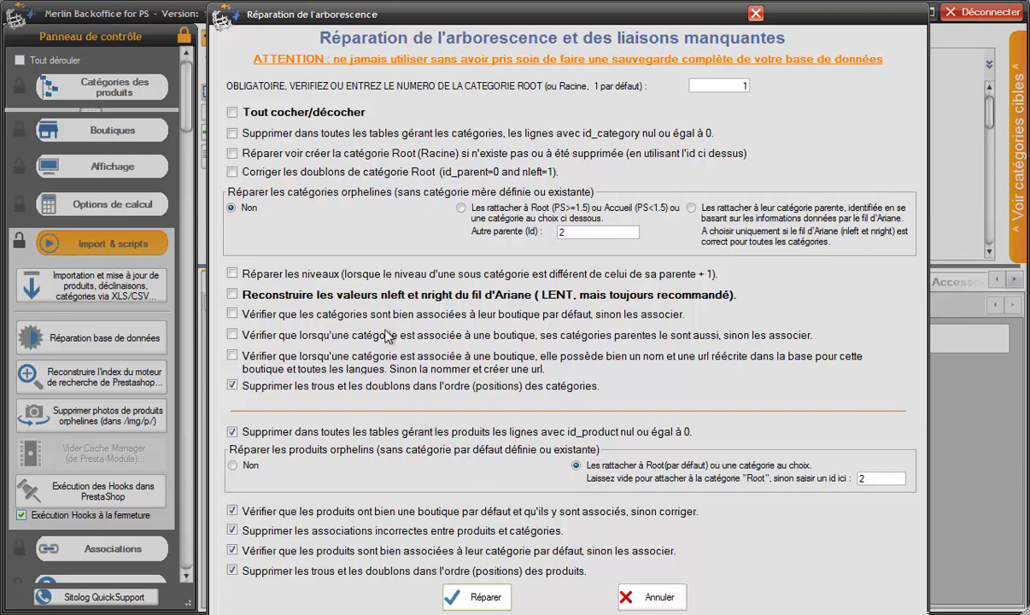
Step: Examine the help text of the category tree repair options, including rebuilding nleft and nright, and close the repair dialog without repairing
mouse_move(385, 300)
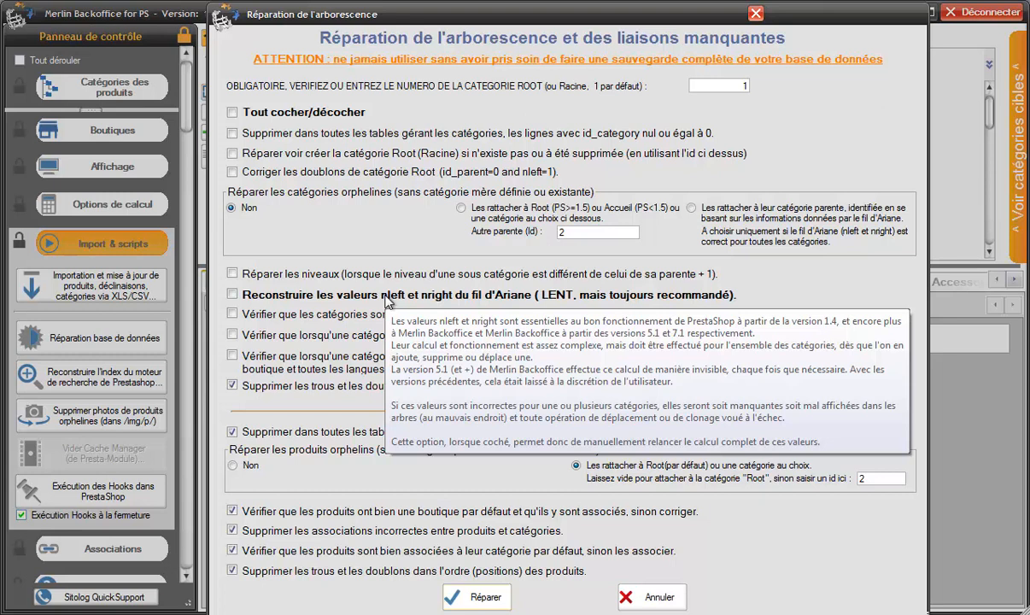
mouse_move(339, 319)
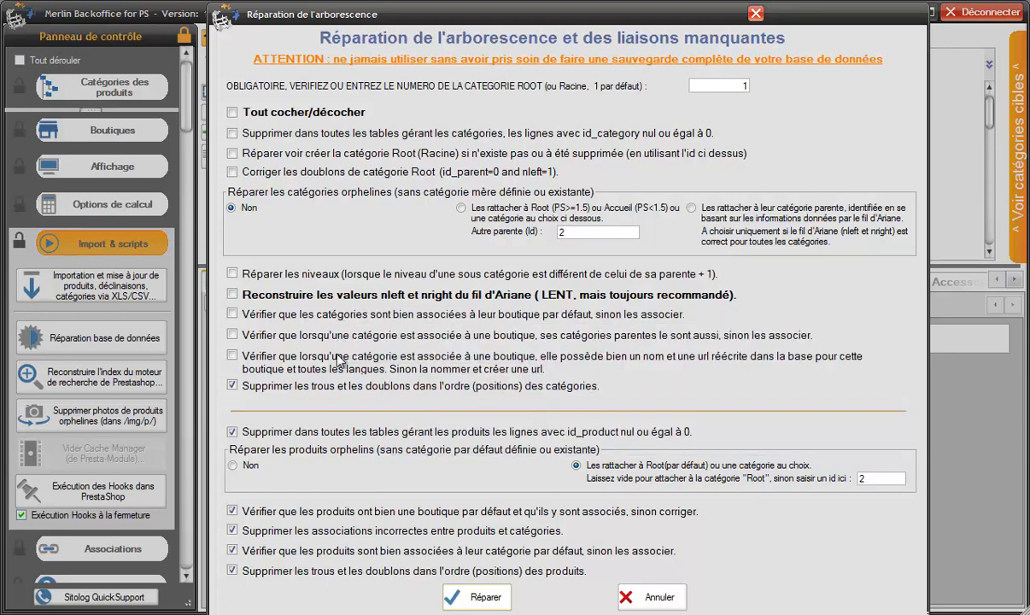
mouse_move(609, 471)
click(654, 597)
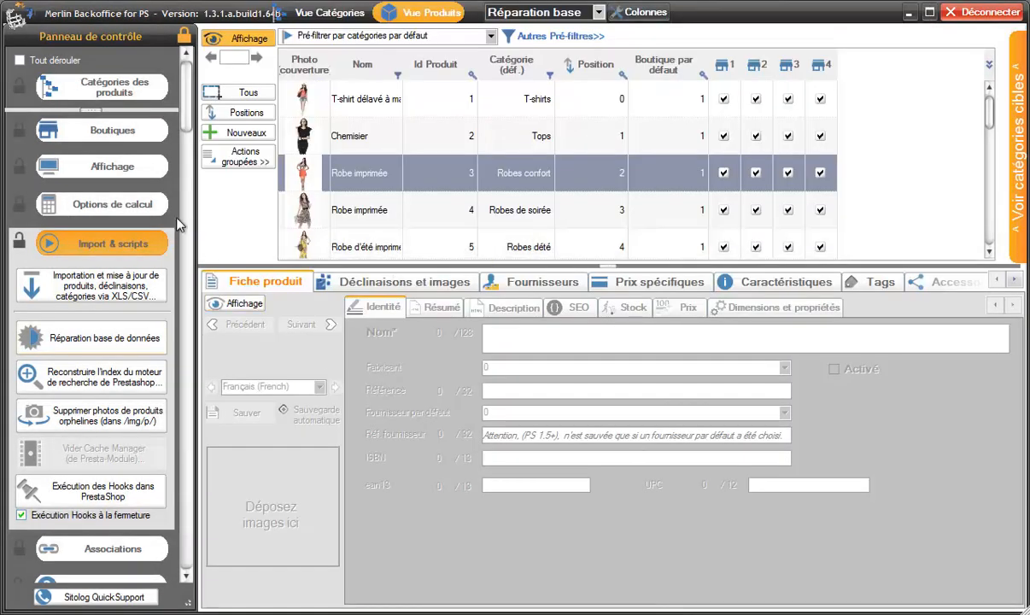
Step: In the control panel's help section, set the help tooltip duration to 0 seconds
click(133, 243)
click(117, 317)
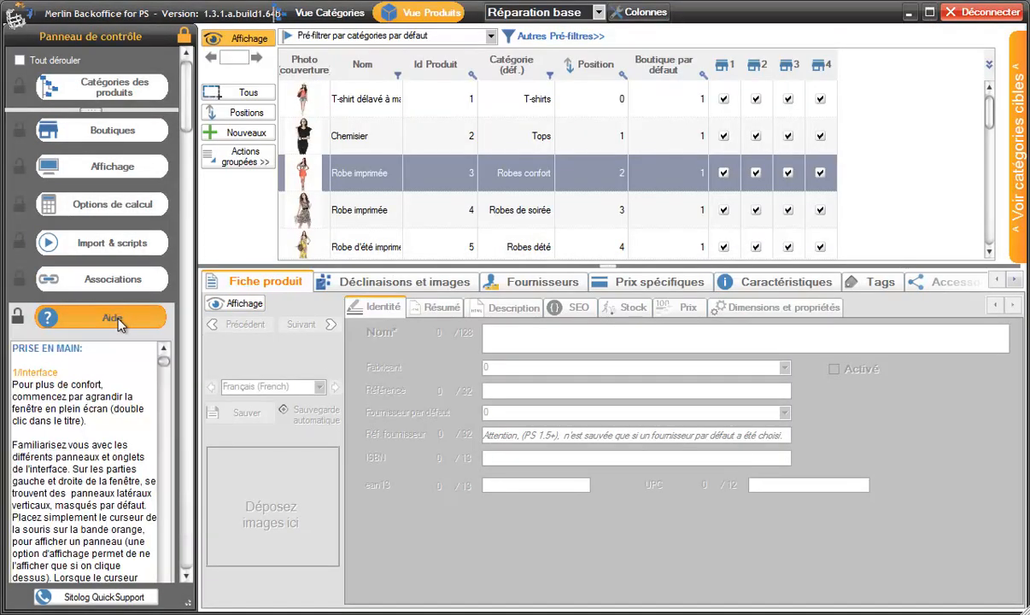
scroll(163, 256, down, 6)
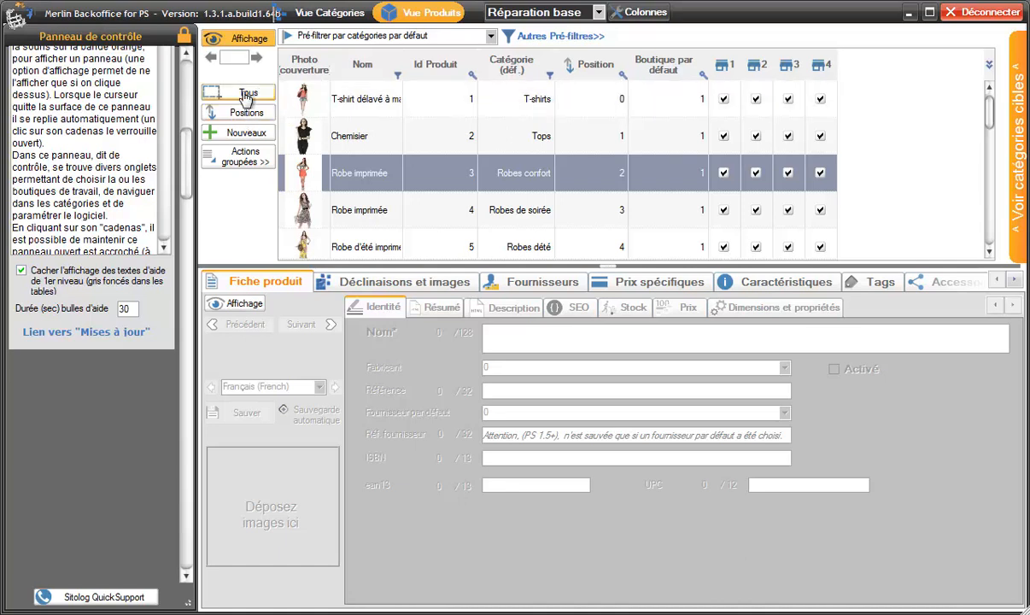
double_click(125, 309)
text(0)
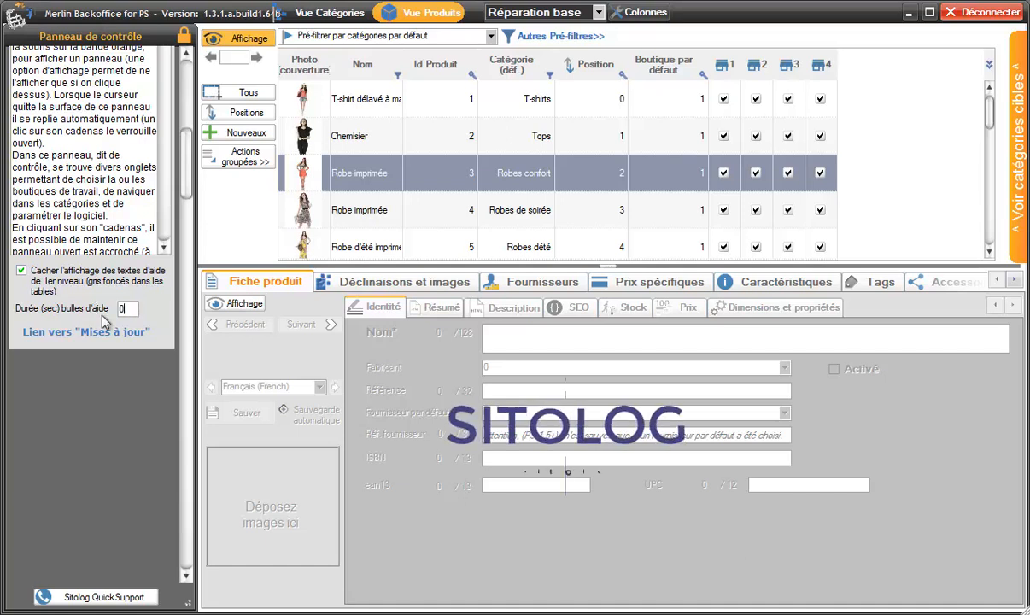